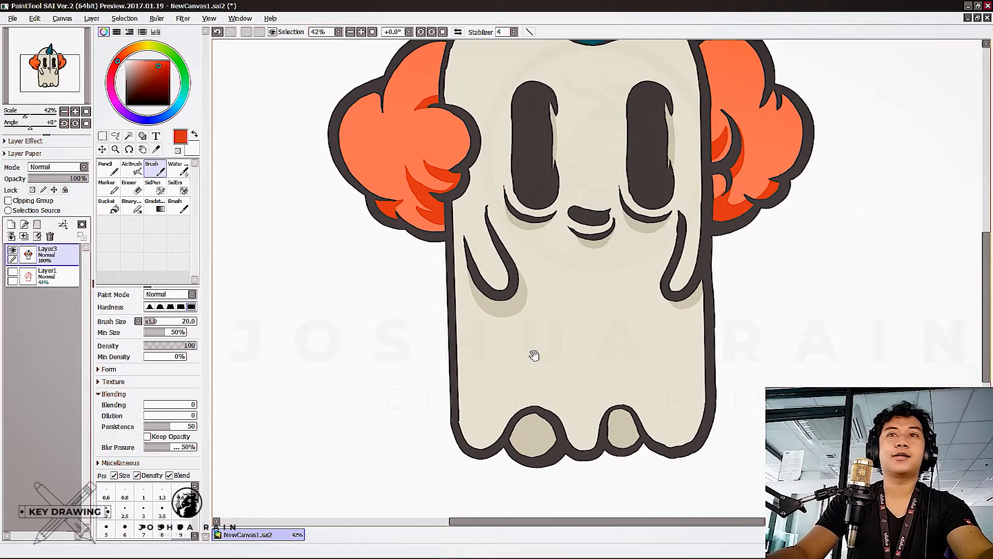
Look over the finished ghost clown drawing, and switch to the Ghost Clown Anatomy document in Illustrator
{"action": "left_click_drag", "start_coordinate": [532, 355], "coordinate": [512, 328]}
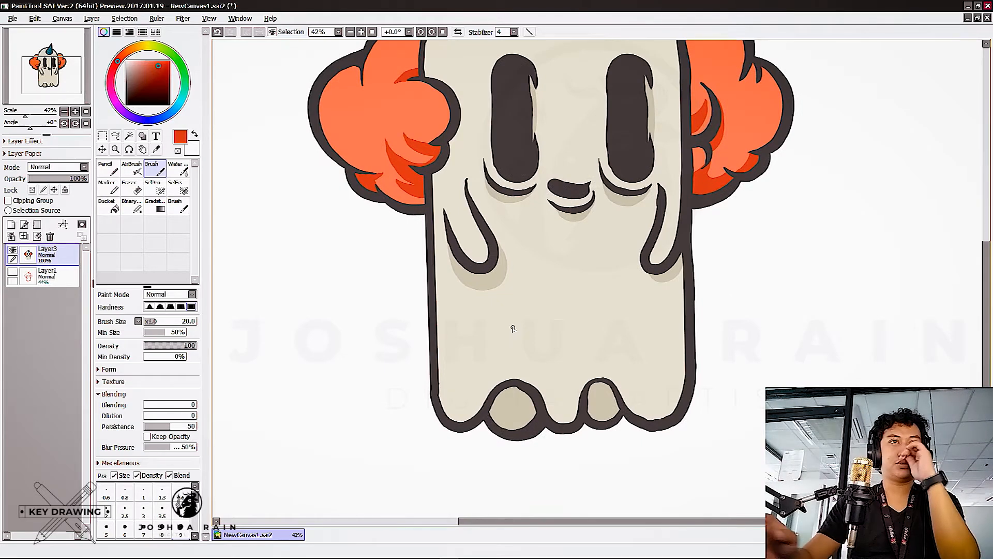
{"action": "left_click_drag", "start_coordinate": [600, 122], "coordinate": [435, 262]}
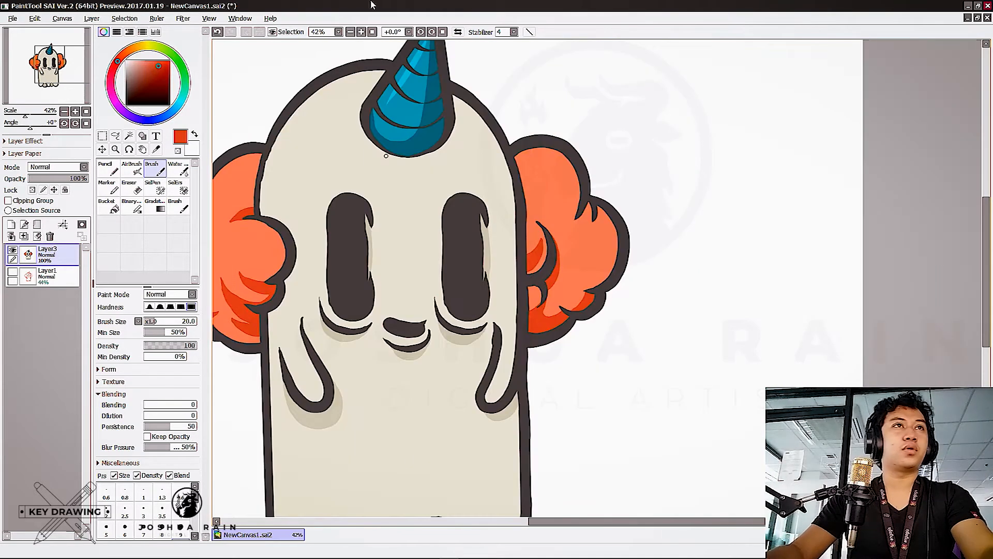
{"action": "left_click_drag", "start_coordinate": [232, 255], "coordinate": [391, 334]}
{"action": "scroll", "coordinate": [324, 312], "scroll_direction": "down", "scroll_amount": 2}
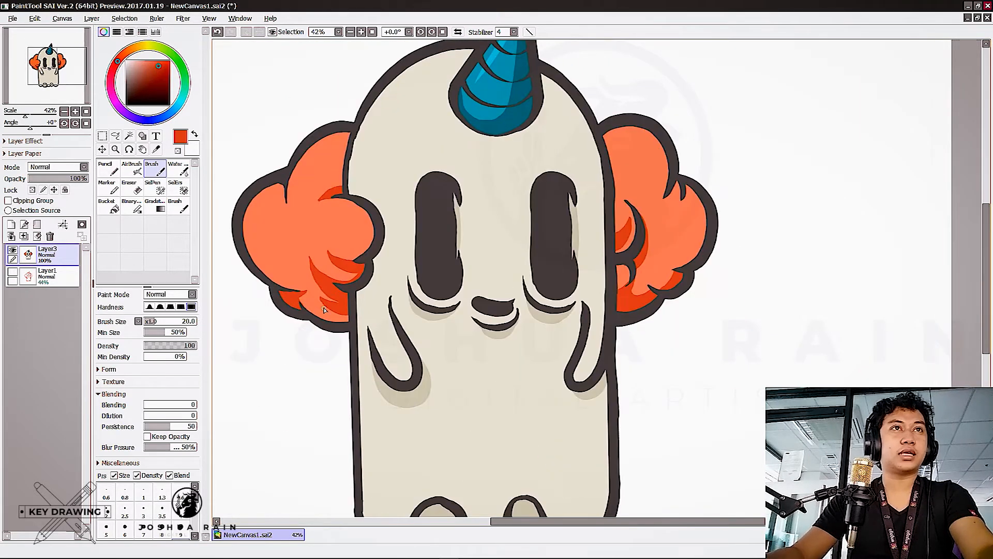
{"action": "key", "text": "Tab"}
{"action": "key", "text": "alt+Tab"}
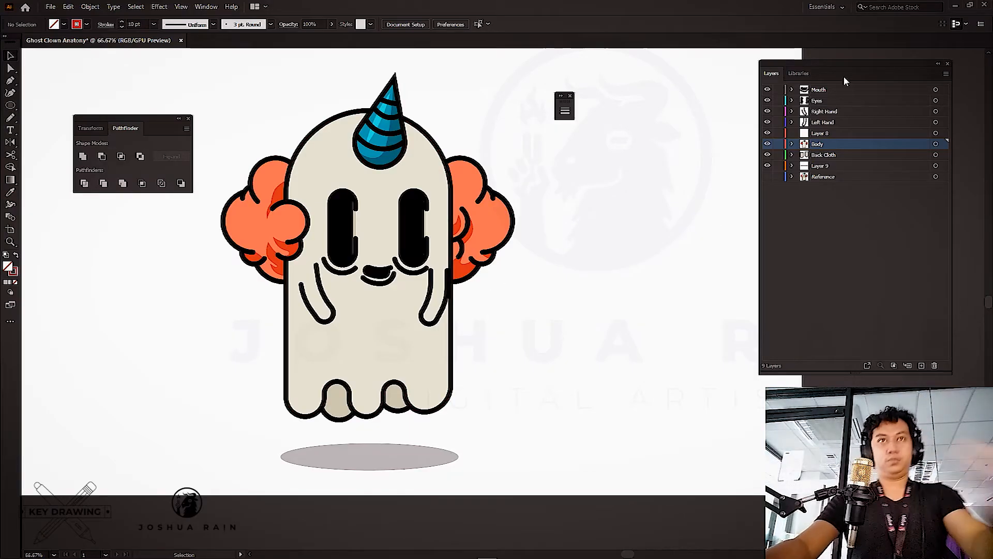
Move the Layers panel beside the character and view its options menu without choosing anything
{"action": "left_click_drag", "start_coordinate": [855, 66], "coordinate": [563, 152]}
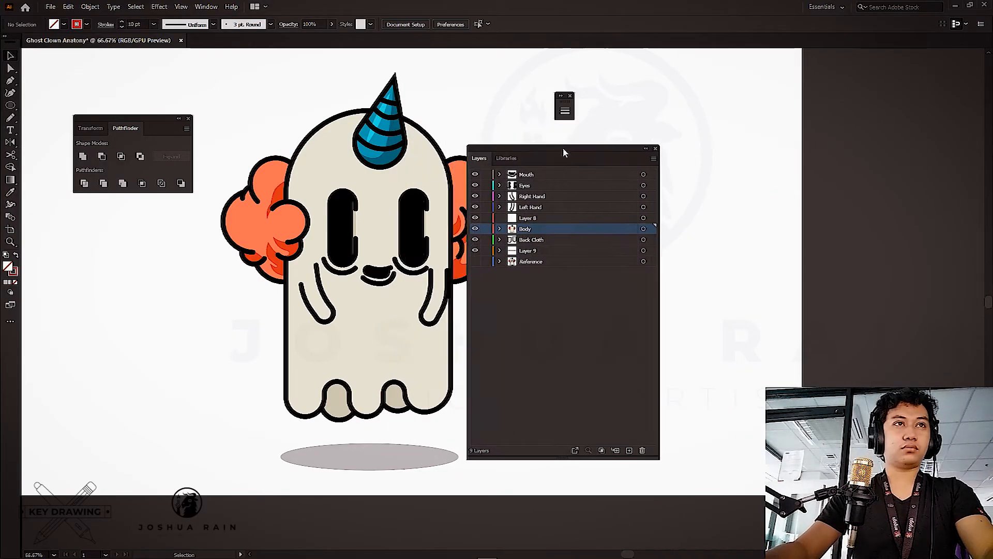
{"action": "left_click", "coordinate": [654, 158]}
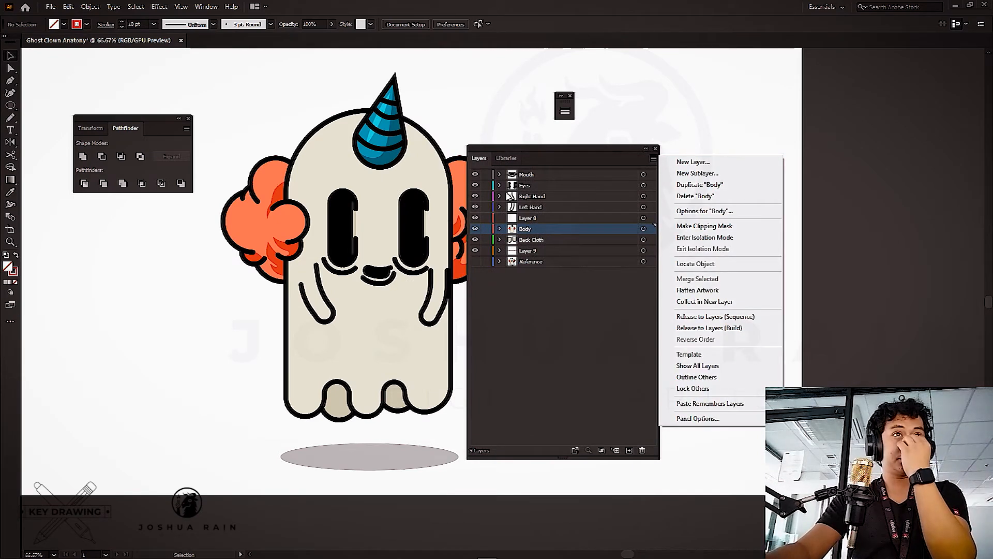
{"action": "left_click", "coordinate": [494, 198]}
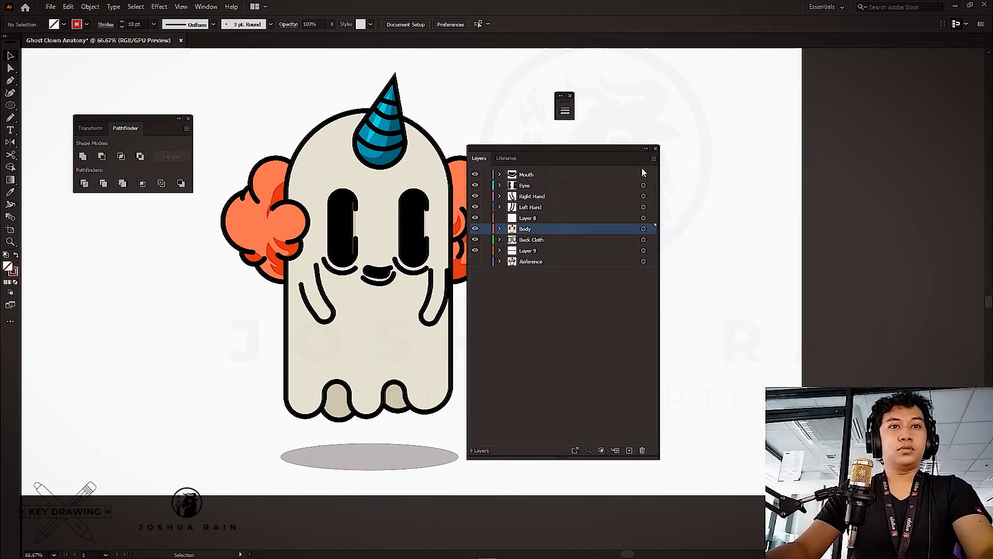
{"action": "left_click", "coordinate": [654, 159]}
{"action": "left_click", "coordinate": [486, 115]}
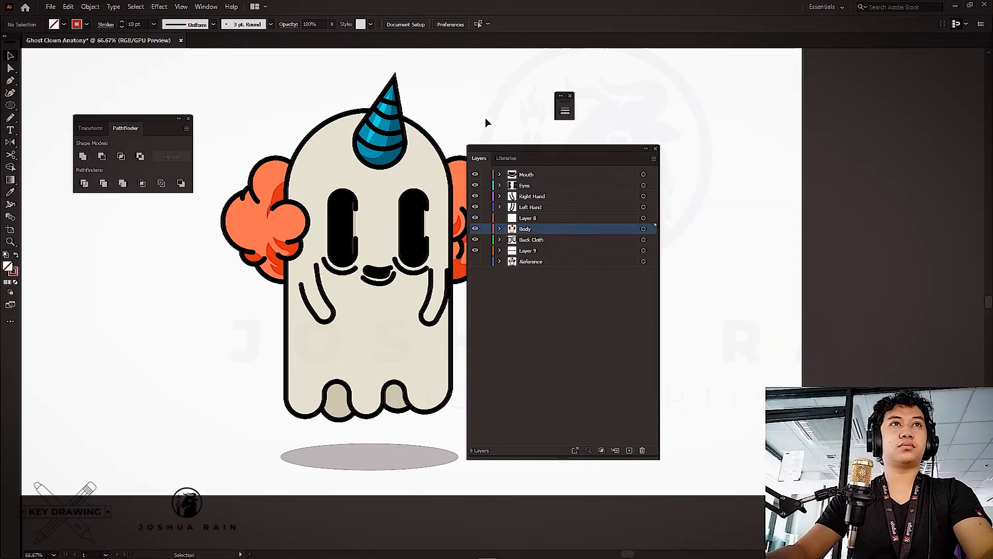
Lock all layers of the finished character document and unlock them again
{"action": "left_click_drag", "start_coordinate": [448, 118], "coordinate": [331, 148]}
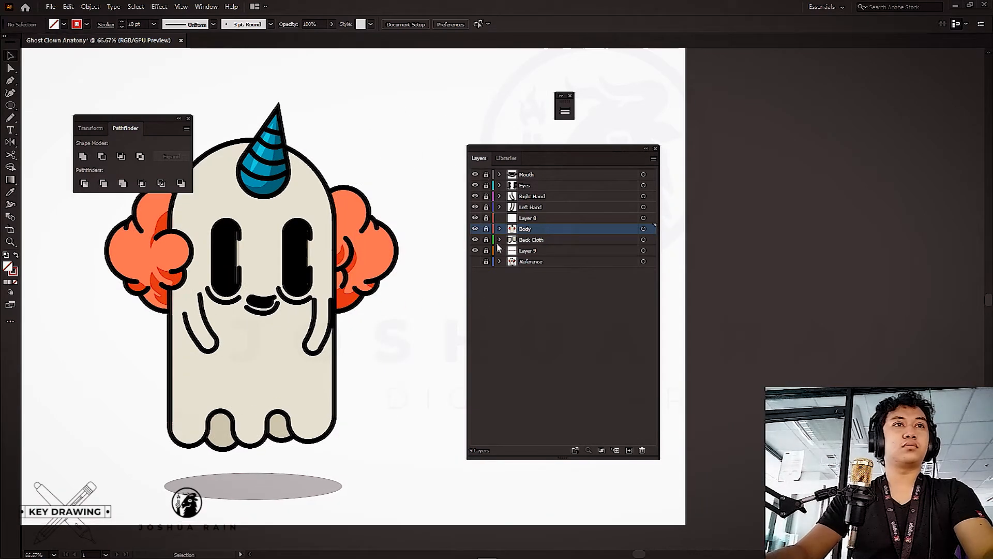
{"action": "left_click", "coordinate": [486, 261]}
{"action": "left_click_drag", "start_coordinate": [394, 349], "coordinate": [448, 232]}
{"action": "left_click_drag", "start_coordinate": [465, 183], "coordinate": [505, 317]}
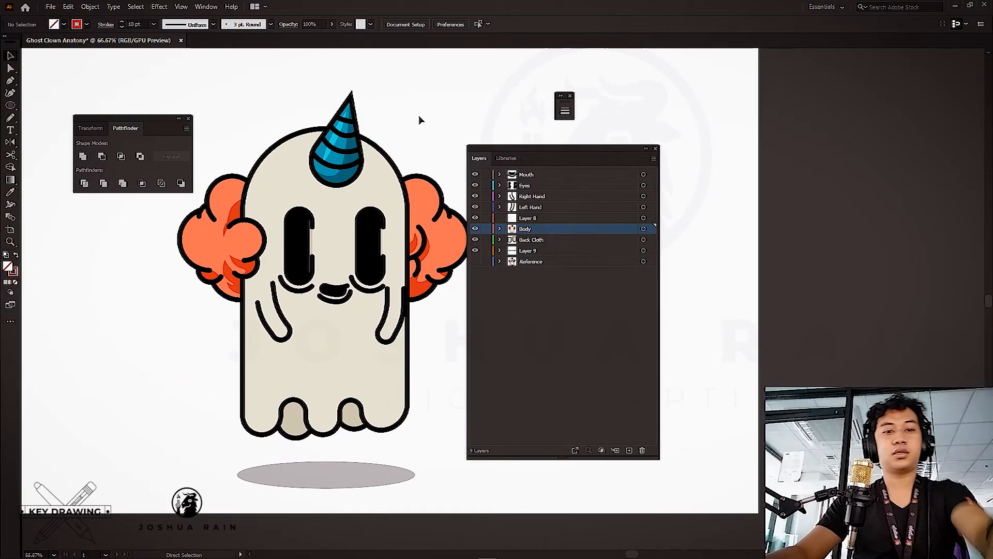
Create a new landscape document named Clown Ghost Anatomy, 1920 × 1080 px, RGB Color, with one artboard
{"action": "key", "text": "ctrl+n"}
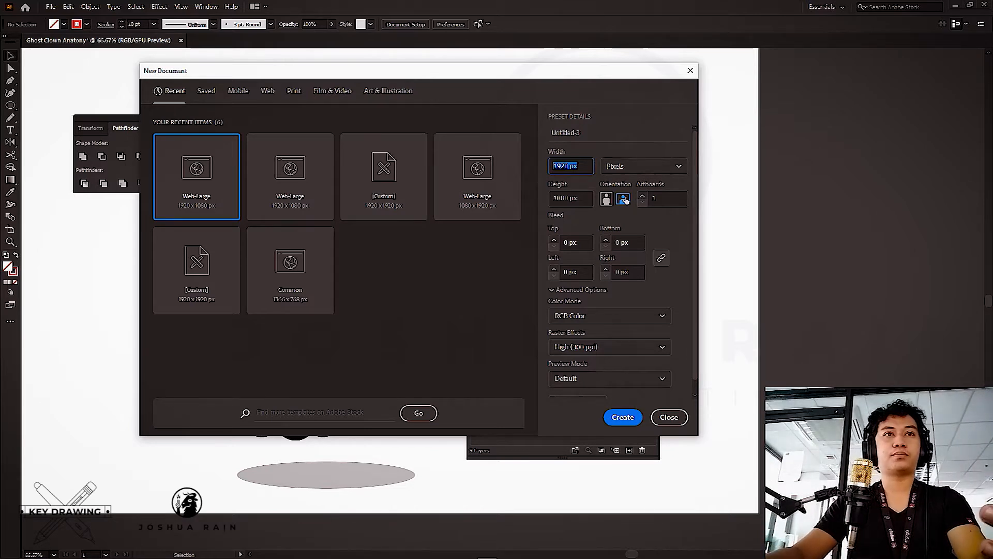
{"action": "left_click", "coordinate": [628, 299]}
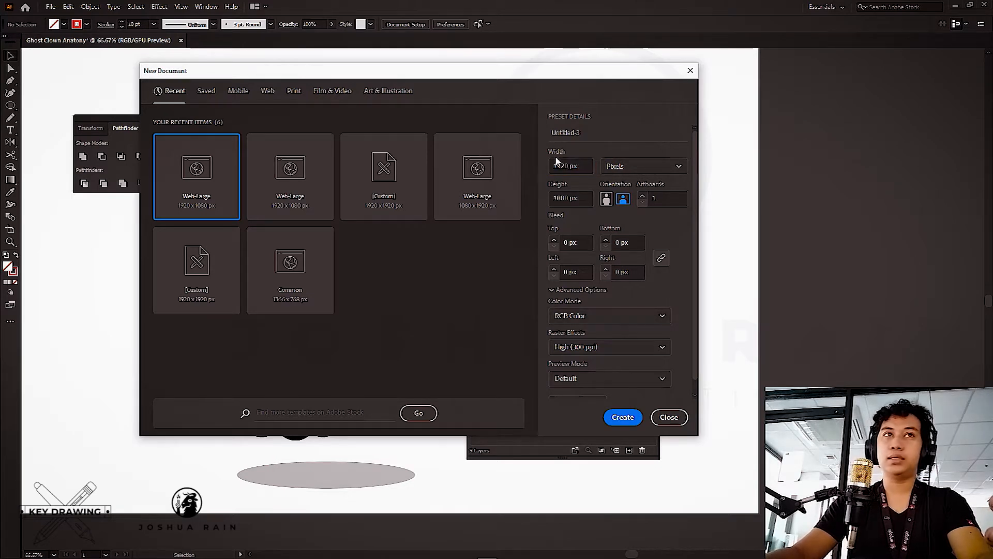
{"action": "double_click", "coordinate": [592, 133]}
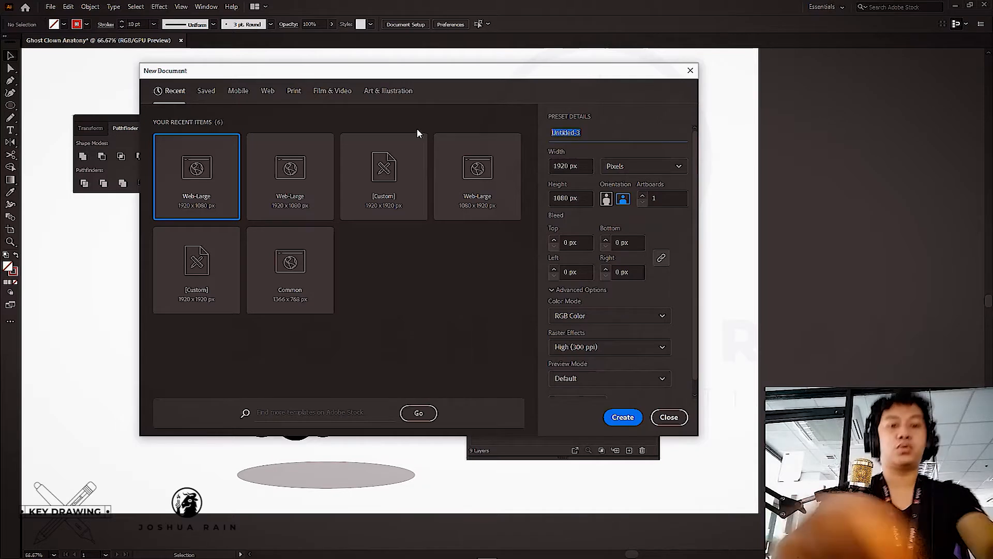
{"action": "type", "text": "Clown "}
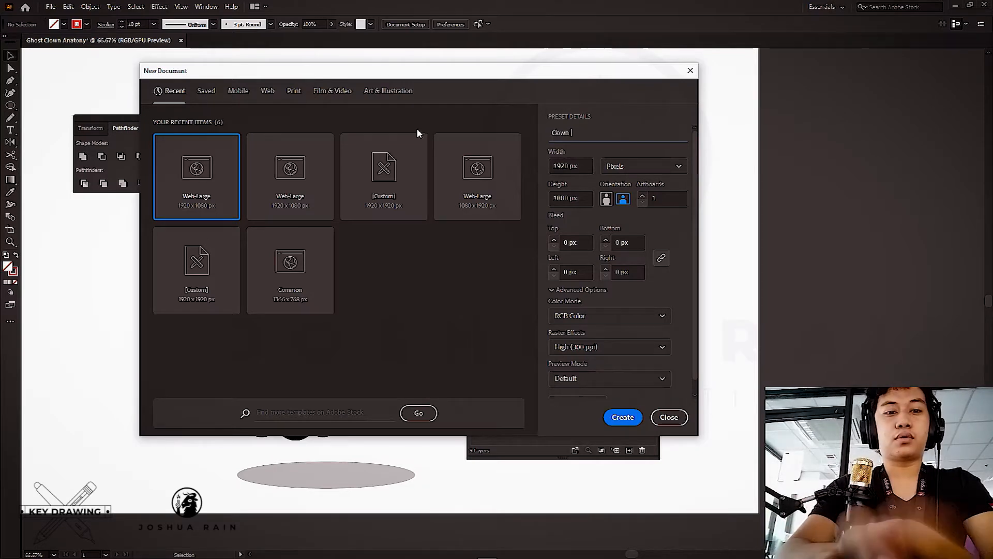
{"action": "type", "text": "Ghost"}
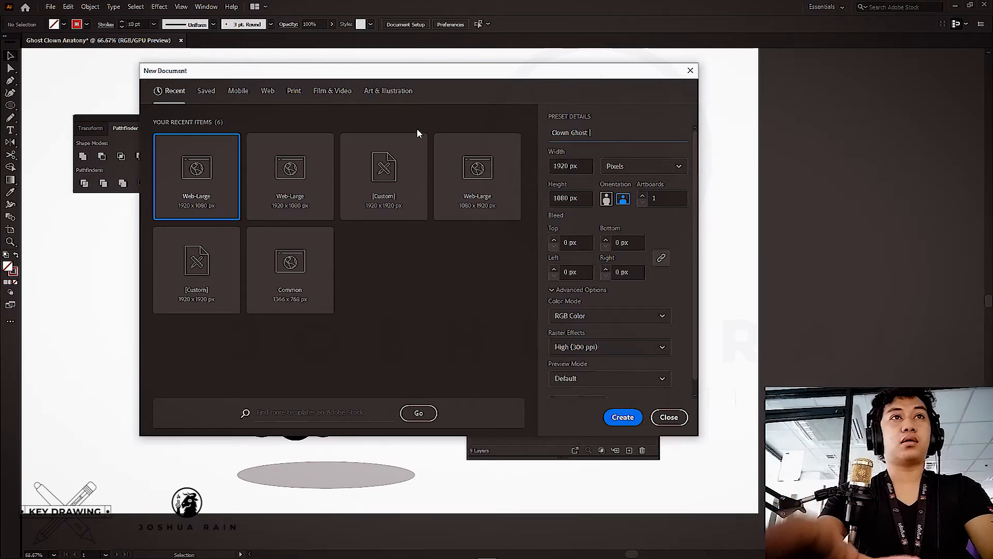
{"action": "type", "text": "Anatomy"}
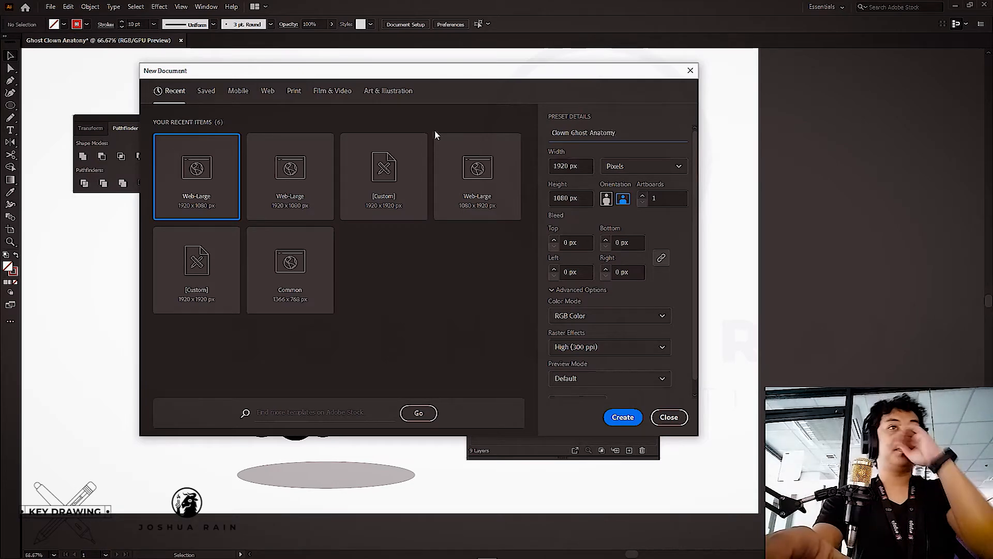
{"action": "left_click", "coordinate": [624, 418]}
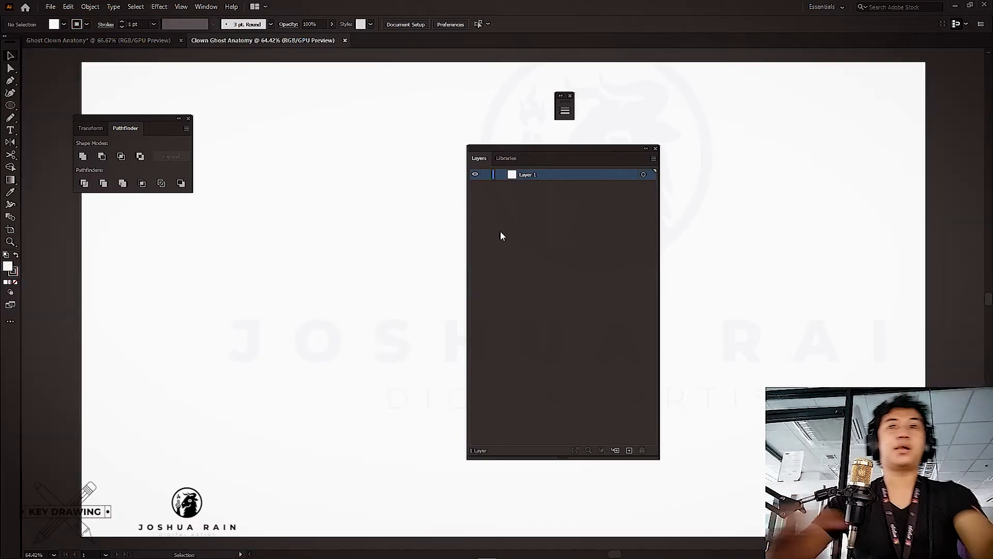
Glance at the finished character document, return to Clown Ghost Anatomy and move the Layers panel away from the artboard's middle
{"action": "left_click", "coordinate": [144, 41]}
{"action": "key", "text": "ctrl+Tab"}
{"action": "left_click_drag", "start_coordinate": [384, 170], "coordinate": [365, 171]}
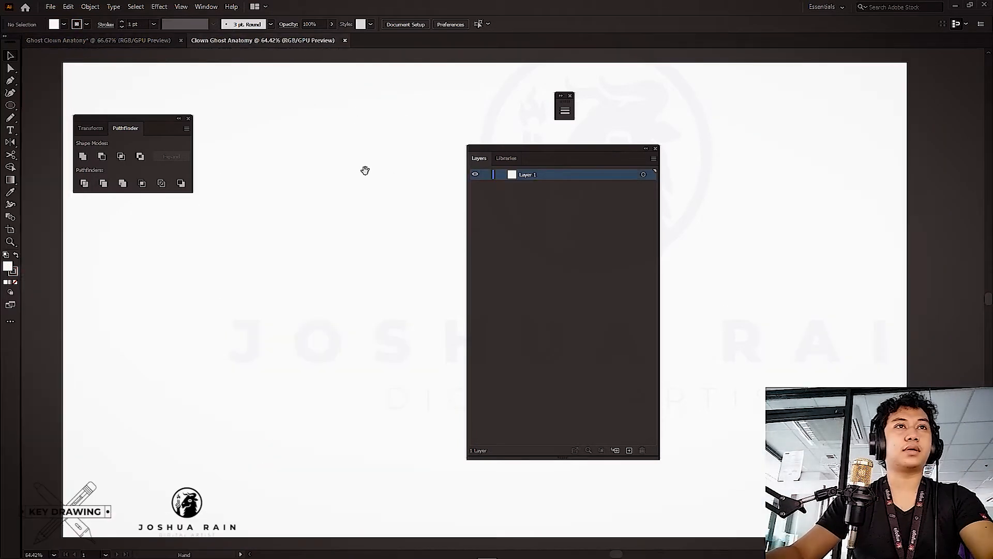
{"action": "left_click_drag", "start_coordinate": [506, 155], "coordinate": [682, 157]}
Switch to PaintTool SAI and copy a rectangular selection enclosing the whole ghost clown drawing
{"action": "key", "text": "alt+Tab"}
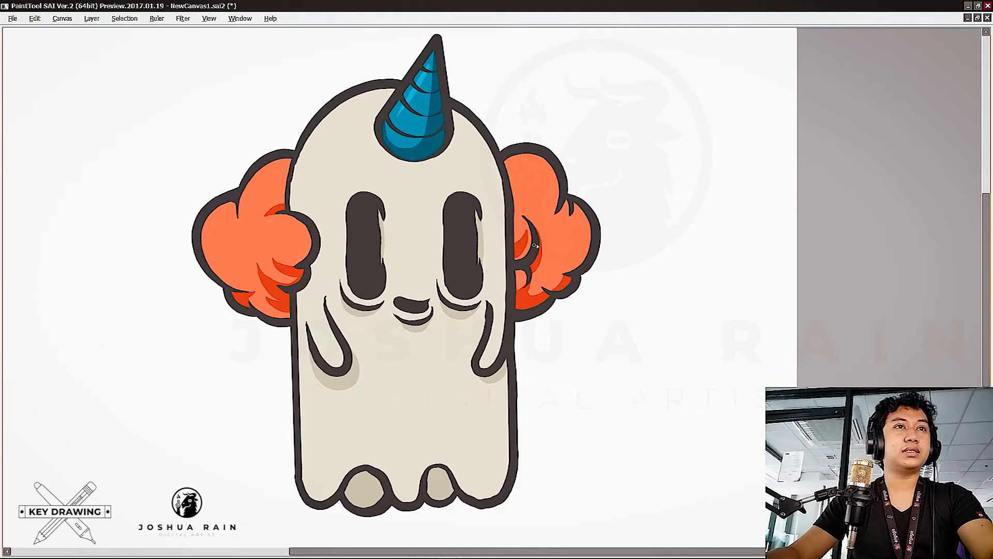
{"action": "scroll", "coordinate": [537, 247], "scroll_direction": "down", "scroll_amount": 5}
{"action": "scroll", "coordinate": [537, 247], "scroll_direction": "up", "scroll_amount": 2}
{"action": "left_click_drag", "start_coordinate": [653, 99], "coordinate": [259, 436]}
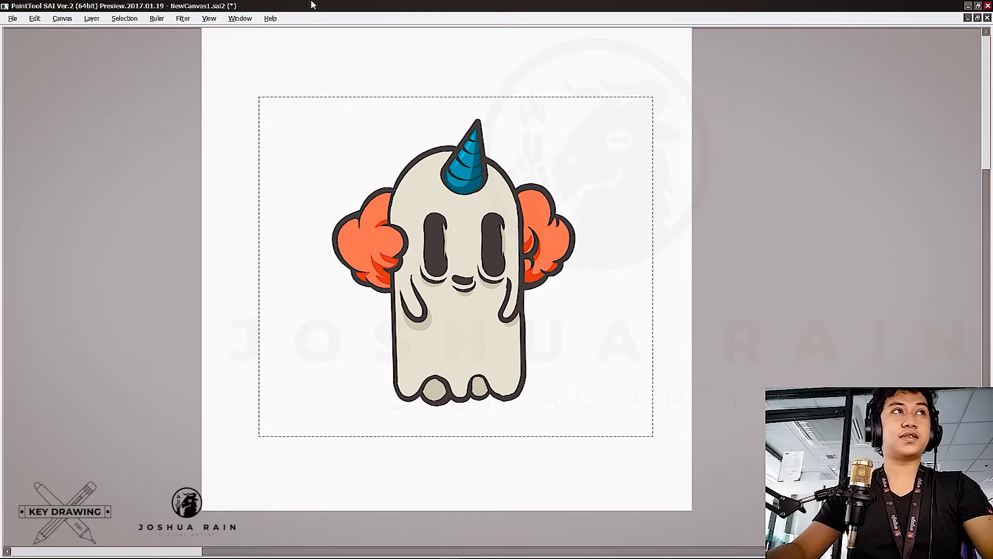
{"action": "scroll", "coordinate": [641, 181], "scroll_direction": "down", "scroll_amount": 3}
{"action": "scroll", "coordinate": [624, 188], "scroll_direction": "up", "scroll_amount": 3}
{"action": "left_click_drag", "start_coordinate": [540, 186], "coordinate": [501, 230]}
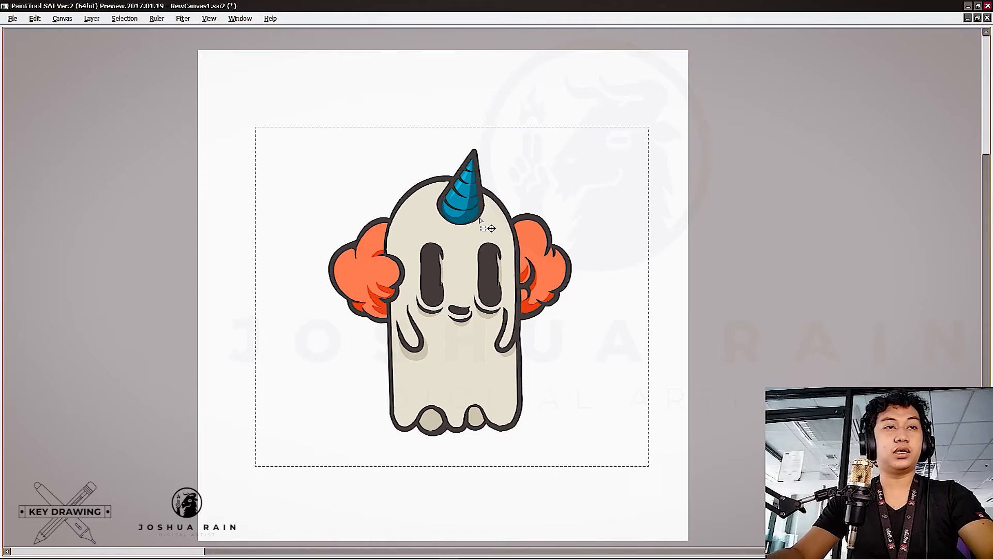
Switch to Illustrator, paste the character drawing into Clown Ghost Anatomy and scale it down to about 613 × 723 px within the artboard
{"action": "key", "text": "alt+Tab"}
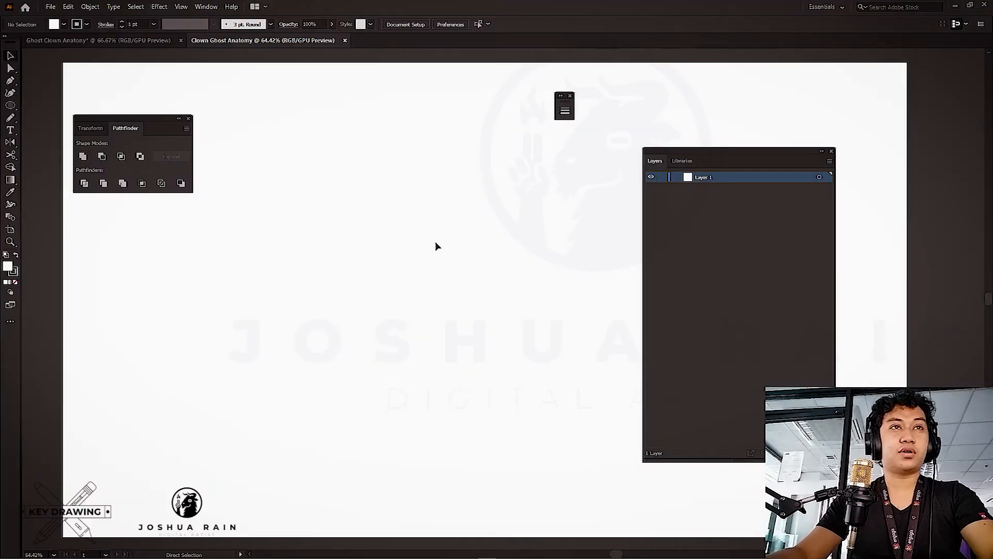
{"action": "key", "text": "ctrl+v"}
{"action": "scroll", "coordinate": [426, 268], "scroll_direction": "down", "scroll_amount": 4}
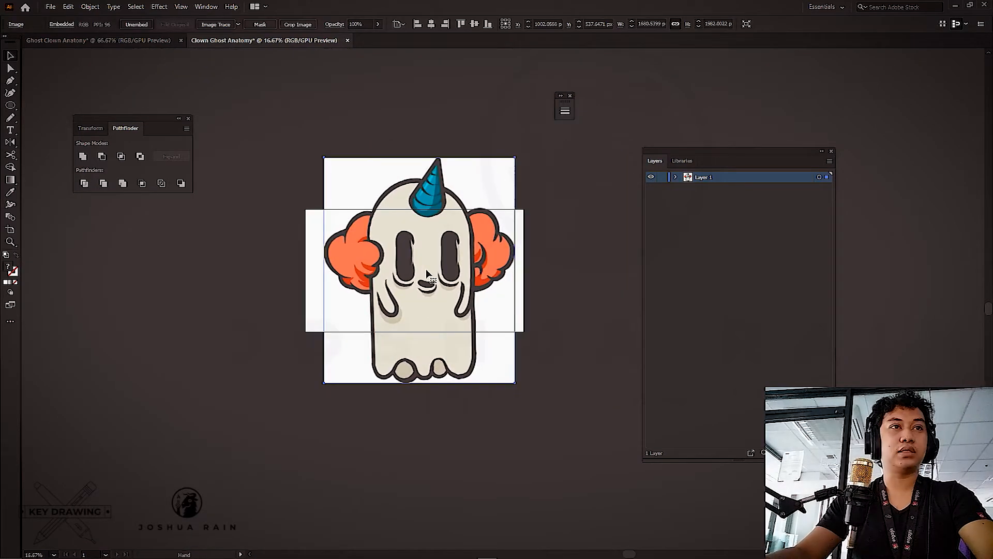
{"action": "scroll", "coordinate": [519, 274], "scroll_direction": "up", "scroll_amount": 1}
{"action": "left_click_drag", "start_coordinate": [421, 275], "coordinate": [401, 278]}
{"action": "scroll", "coordinate": [401, 276], "scroll_direction": "up", "scroll_amount": 1}
{"action": "left_click_drag", "start_coordinate": [336, 268], "coordinate": [429, 263]}
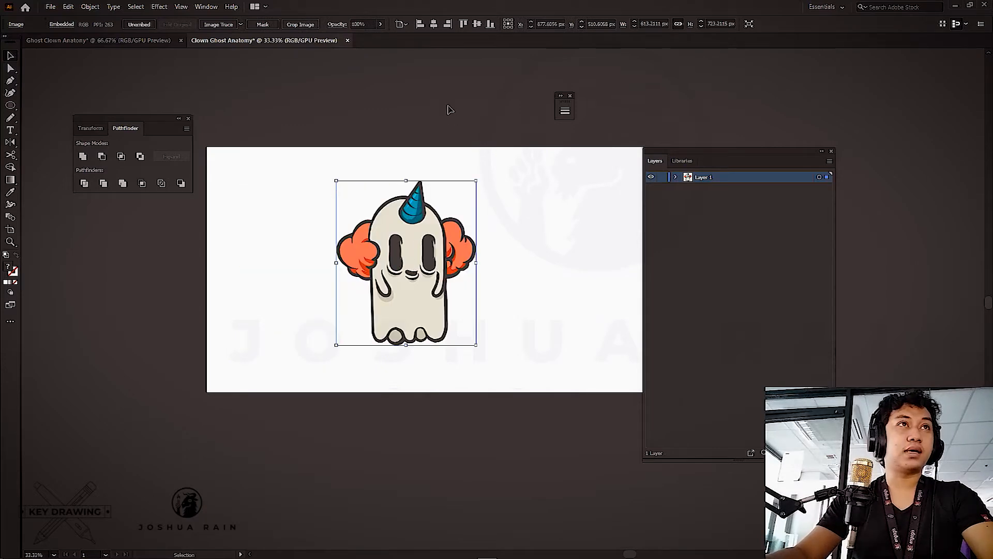
Show the Align panel and place it above the artboard, clear of the character image
{"action": "left_click", "coordinate": [206, 6]}
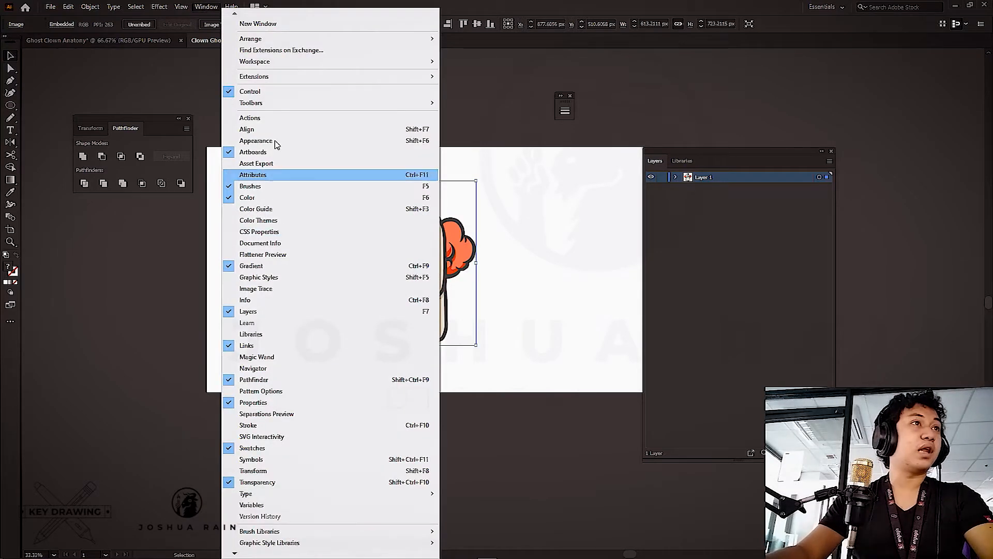
{"action": "left_click", "coordinate": [274, 131]}
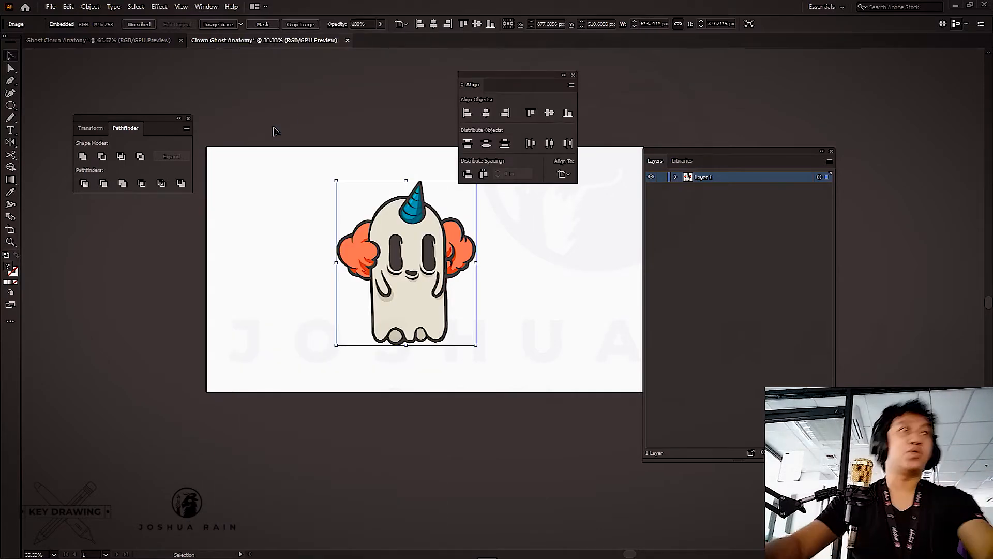
{"action": "left_click", "coordinate": [205, 7]}
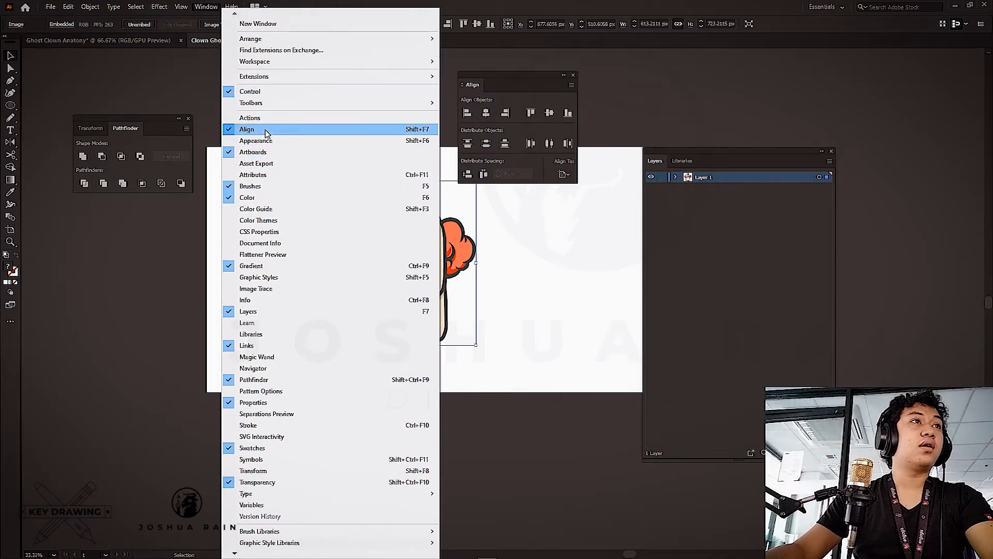
{"action": "left_click", "coordinate": [535, 80]}
{"action": "left_click_drag", "start_coordinate": [536, 81], "coordinate": [563, 70]}
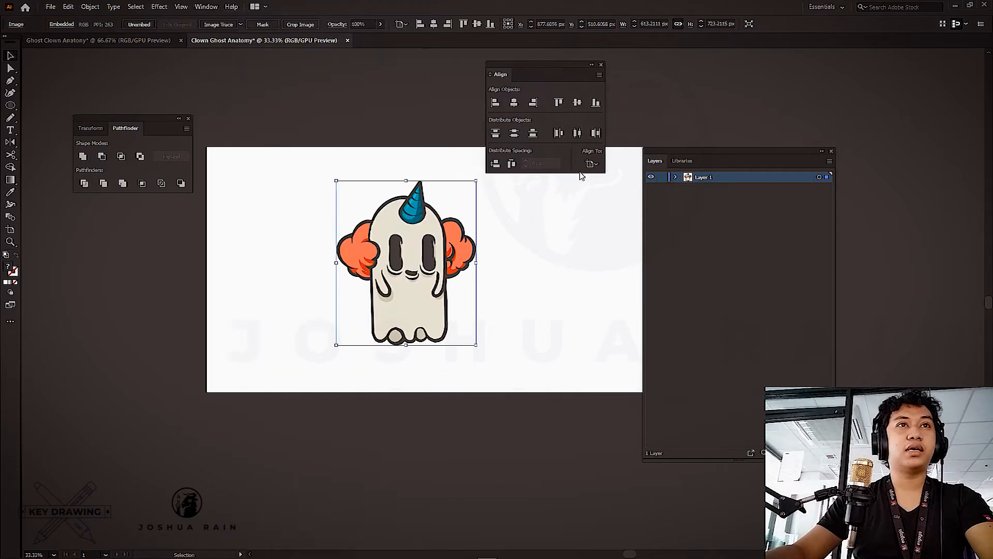
Set the alignment reference for the selected image to Align to Artboard
{"action": "left_click", "coordinate": [594, 164]}
{"action": "left_click", "coordinate": [594, 164]}
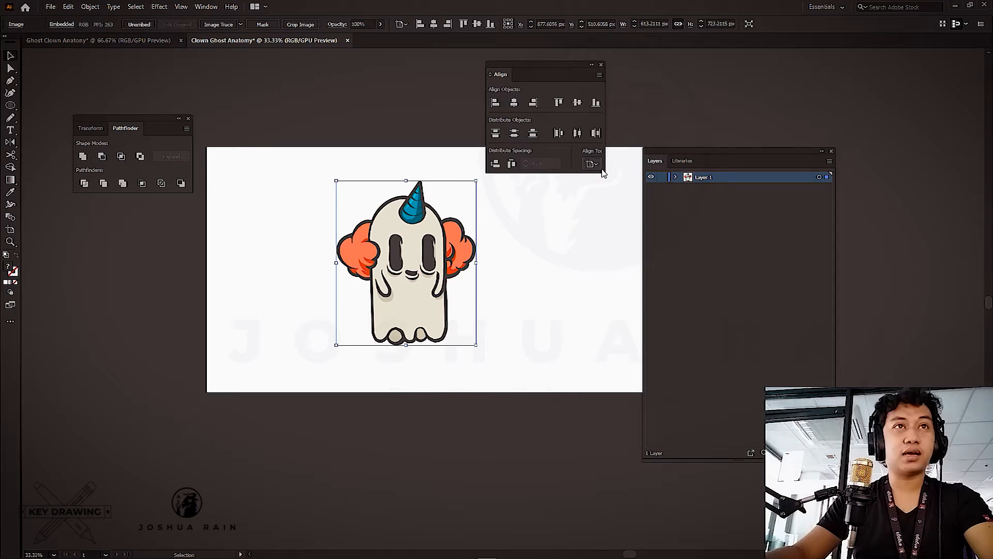
{"action": "left_click", "coordinate": [592, 164]}
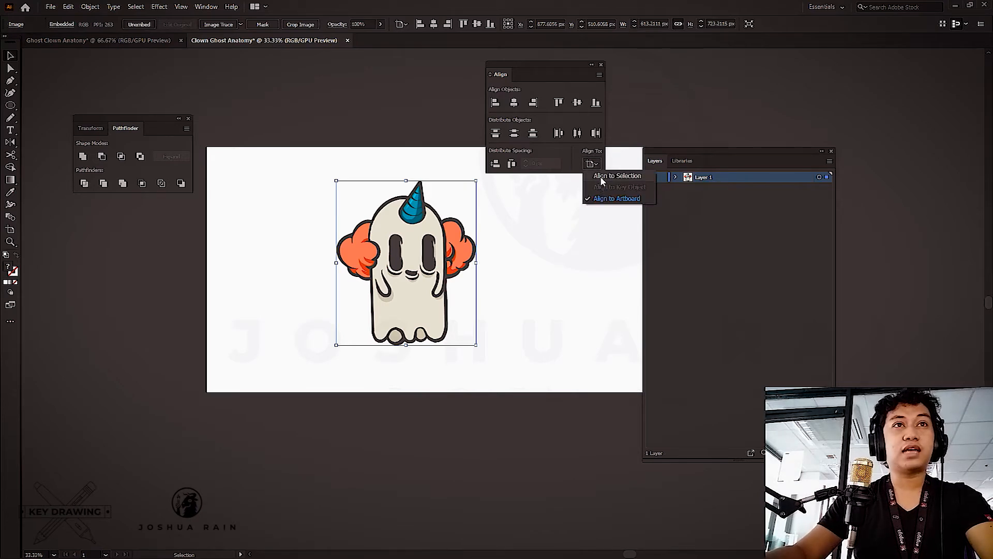
{"action": "left_click", "coordinate": [600, 178]}
{"action": "left_click", "coordinate": [589, 165]}
{"action": "left_click", "coordinate": [598, 197]}
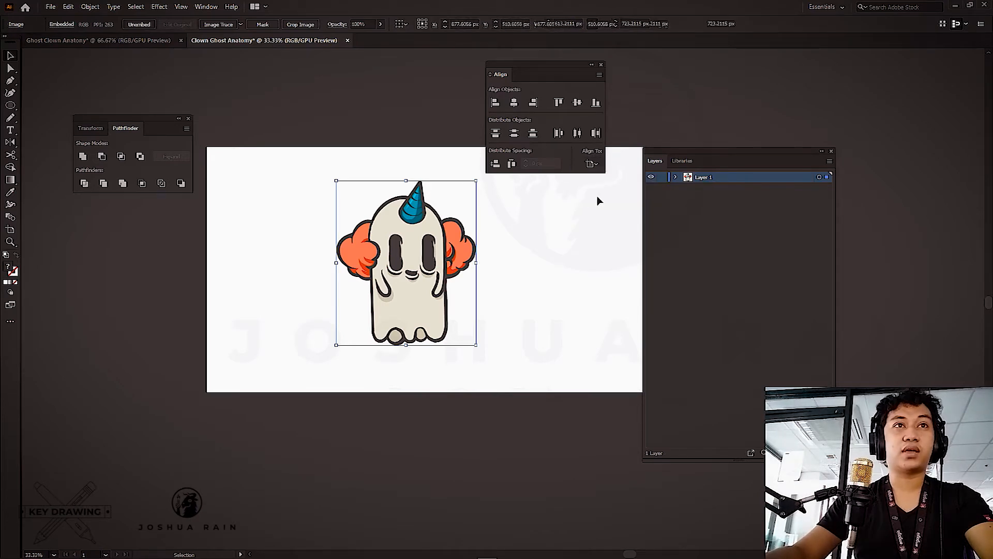
Centre the character image horizontally and vertically on the artboard
{"action": "left_click_drag", "start_coordinate": [589, 262], "coordinate": [504, 258]}
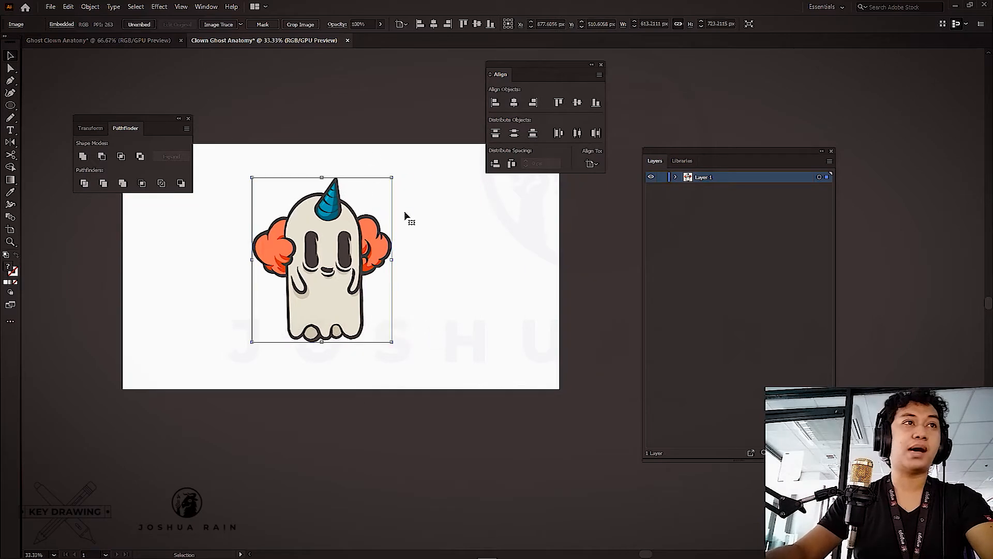
{"action": "left_click_drag", "start_coordinate": [418, 244], "coordinate": [502, 259]}
{"action": "left_click_drag", "start_coordinate": [527, 214], "coordinate": [236, 360]}
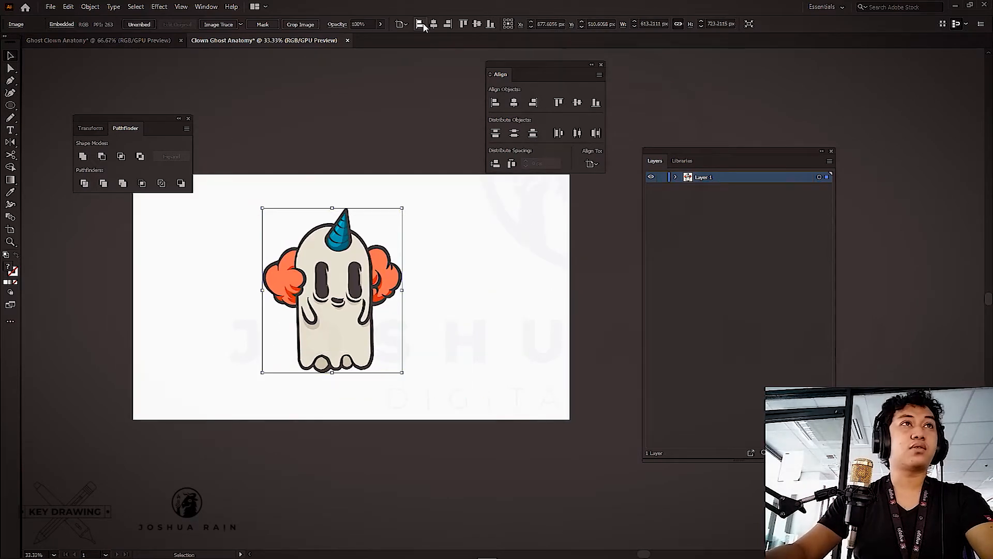
{"action": "left_click", "coordinate": [514, 103]}
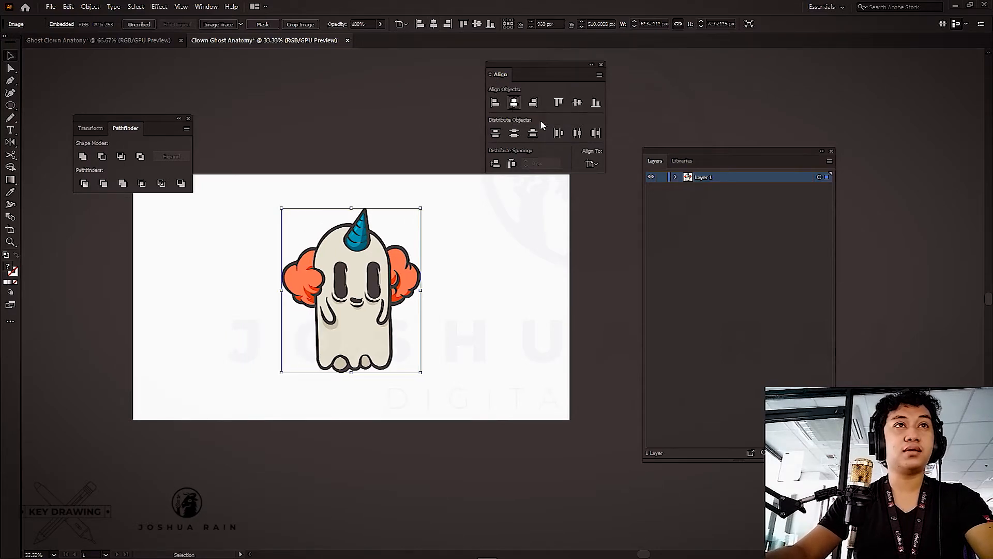
{"action": "left_click", "coordinate": [578, 103]}
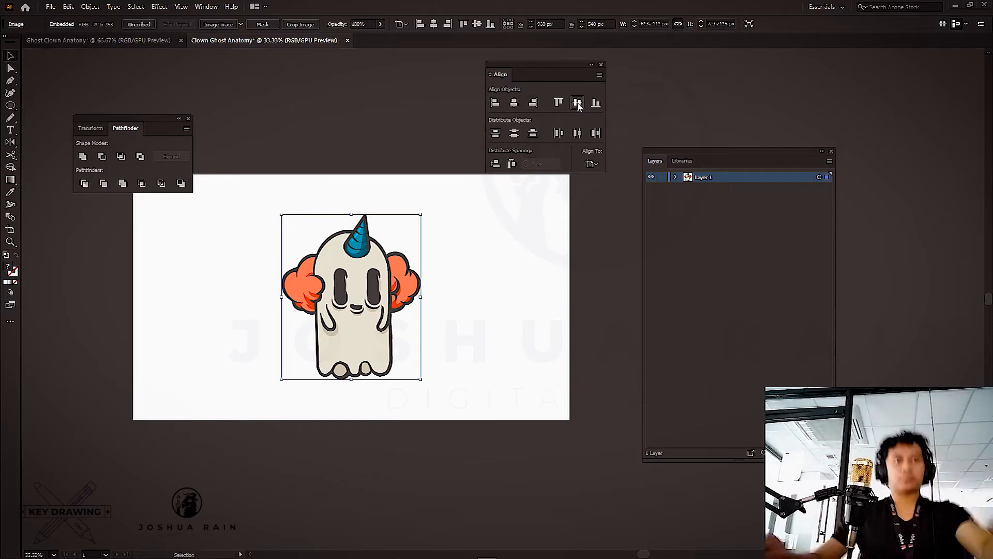
Rename Layer 1 as Reference
{"action": "double_click", "coordinate": [703, 177]}
{"action": "type", "text": "Refe"}
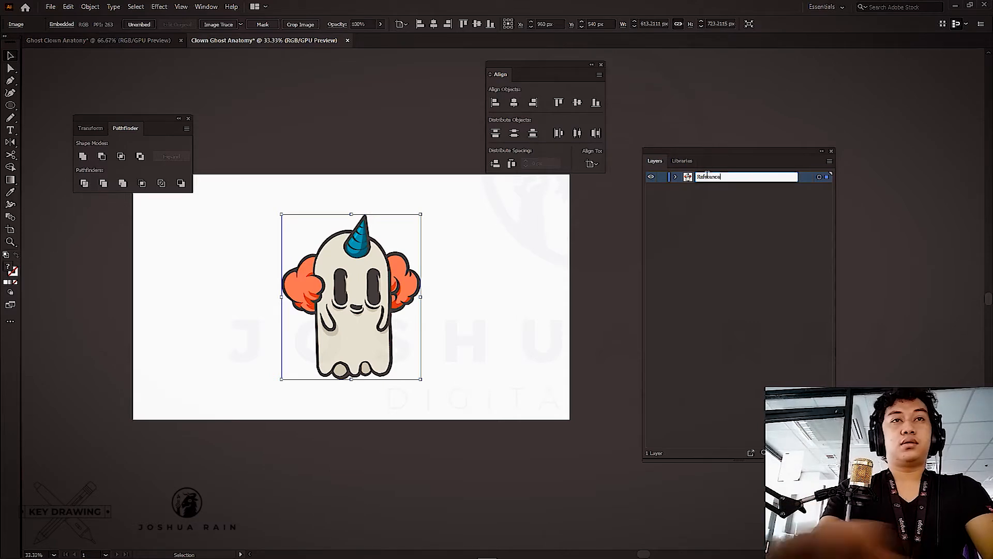
{"action": "type", "text": "rence"}
{"action": "key", "text": "Return"}
Make the Reference layer a template layer with its images dimmed to 50%
{"action": "double_click", "coordinate": [752, 181]}
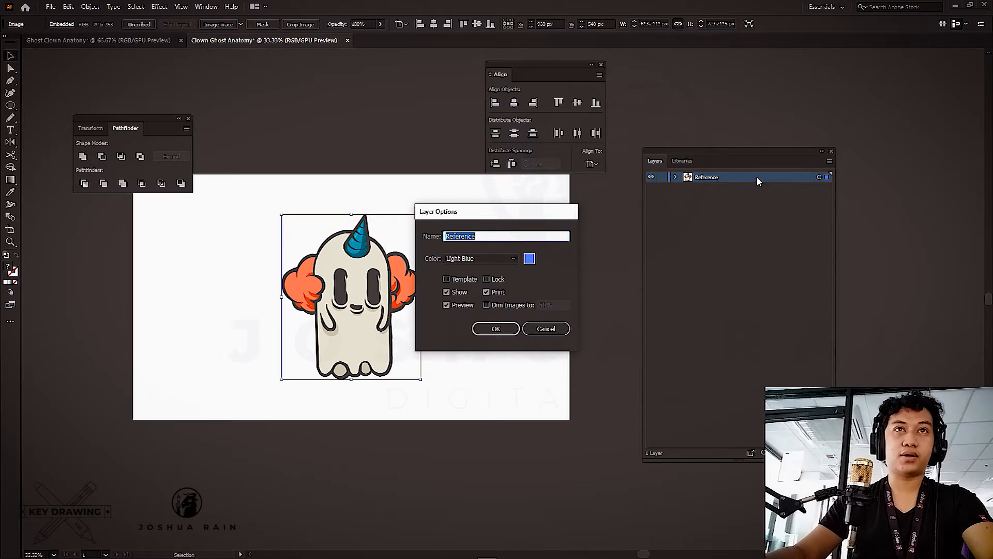
{"action": "key", "text": "Return"}
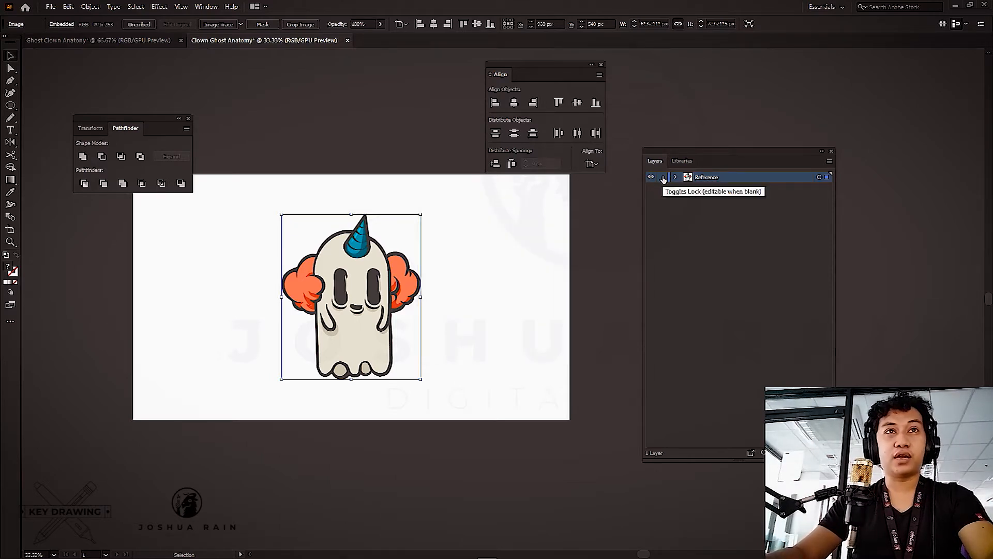
{"action": "double_click", "coordinate": [771, 176]}
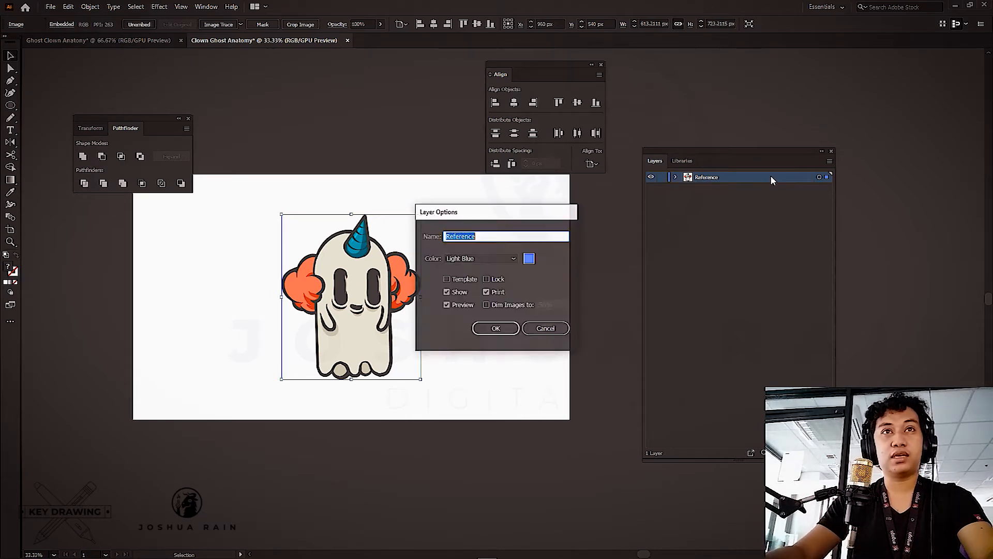
{"action": "left_click", "coordinate": [464, 280]}
{"action": "left_click", "coordinate": [464, 280]}
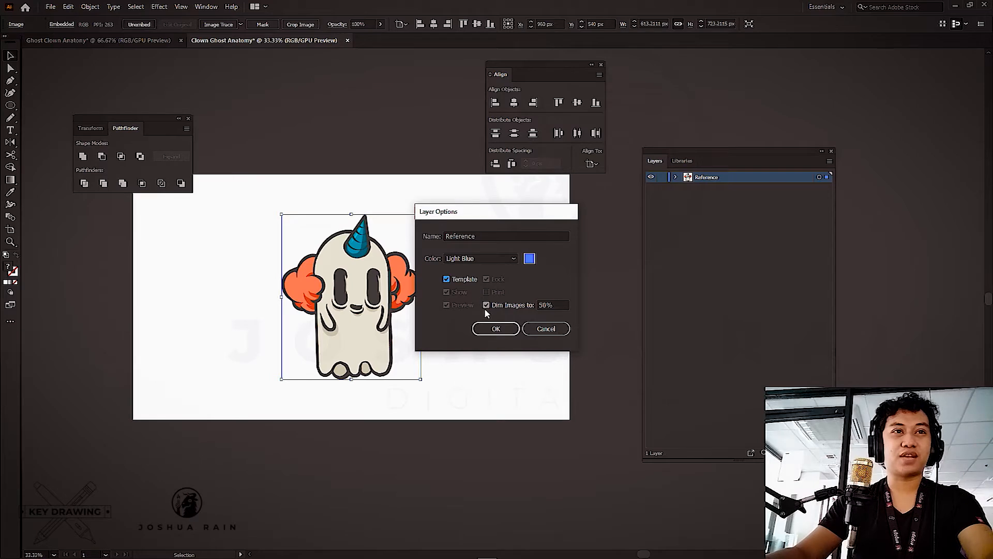
{"action": "left_click", "coordinate": [496, 328]}
Move the Layers panel beside the Align panel and add a new layer above Reference
{"action": "left_click_drag", "start_coordinate": [741, 150], "coordinate": [707, 89]}
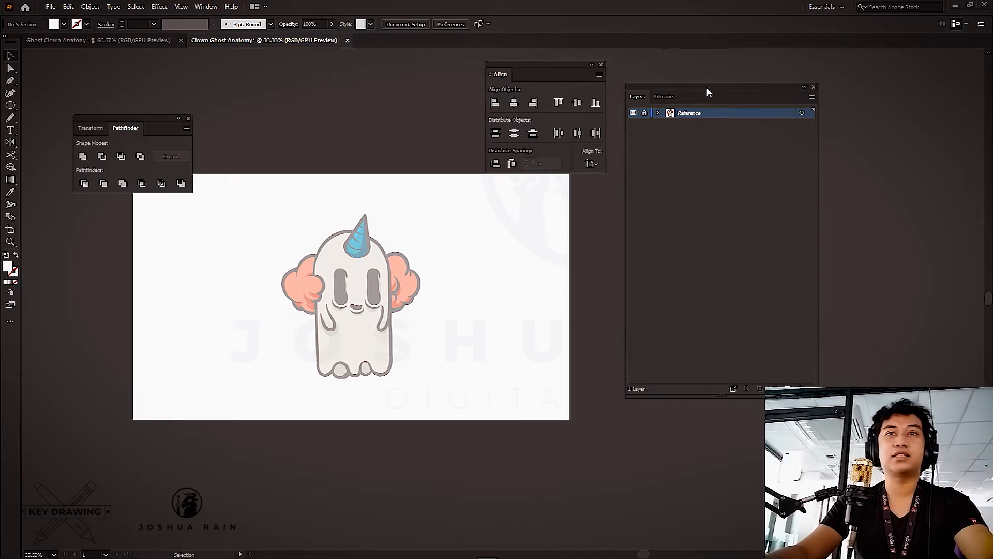
{"action": "left_click_drag", "start_coordinate": [722, 88], "coordinate": [701, 81]}
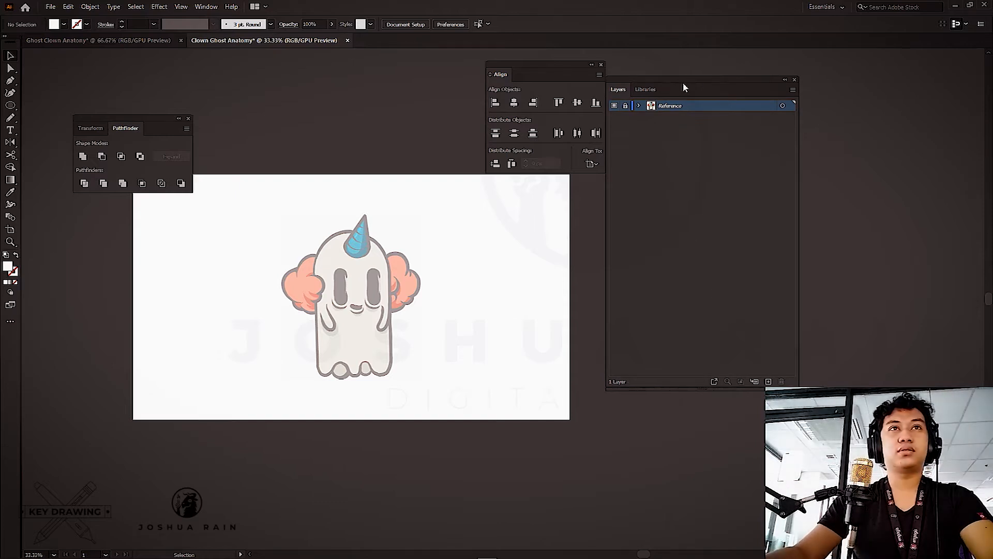
{"action": "left_click", "coordinate": [715, 382]}
Draw a rectangle of about 263 × 554 px over the ghost's body on the new layer
{"action": "scroll", "coordinate": [423, 263], "scroll_direction": "up", "scroll_amount": 2}
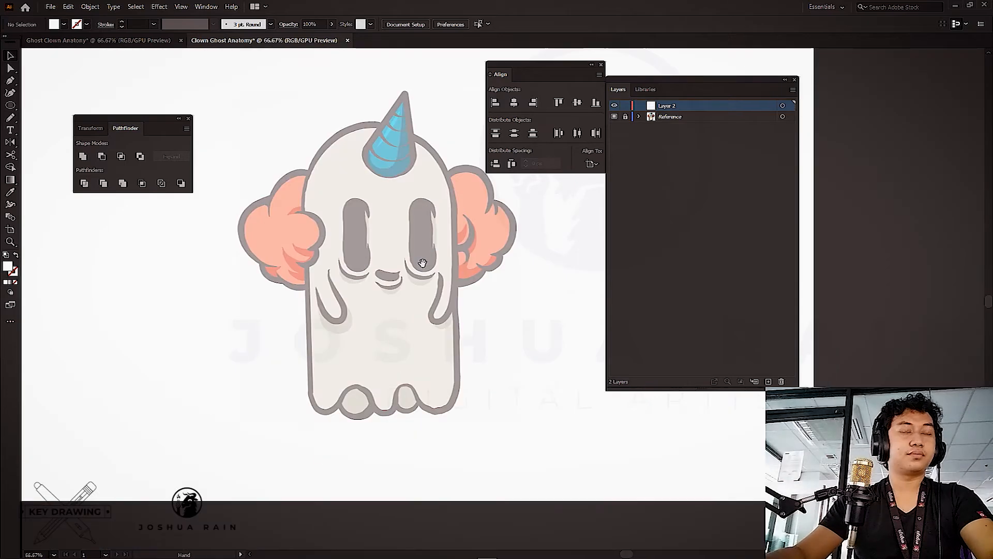
{"action": "key", "text": "m"}
{"action": "left_click_drag", "start_coordinate": [296, 391], "coordinate": [319, 382]}
Give the body rectangle no fill and a black stroke of 10 pt
{"action": "left_click", "coordinate": [64, 25]}
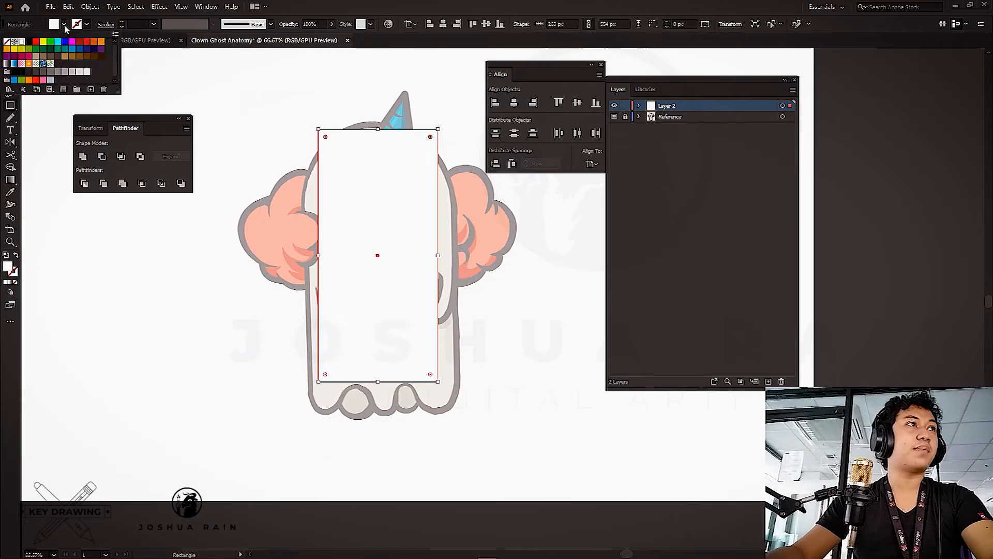
{"action": "left_click", "coordinate": [6, 42]}
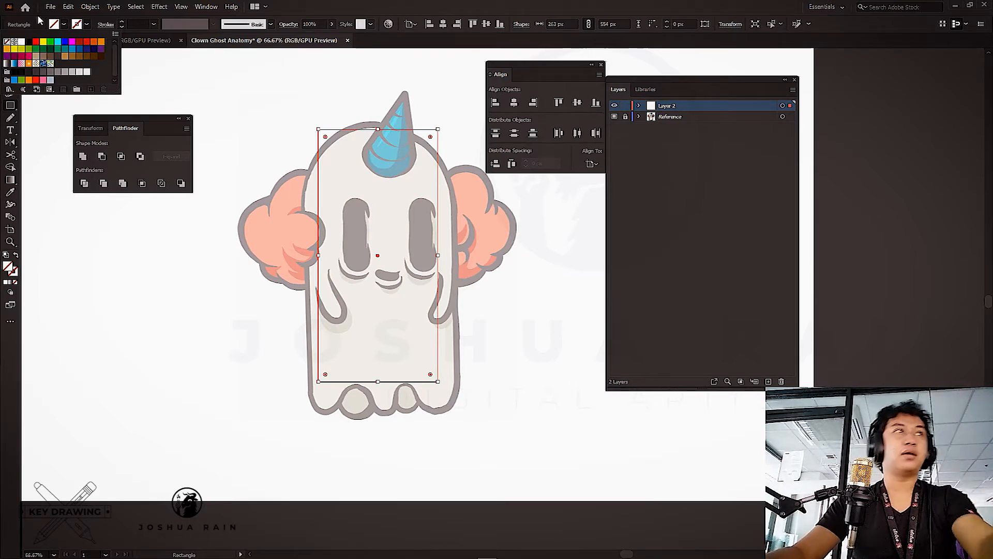
{"action": "left_click", "coordinate": [88, 24]}
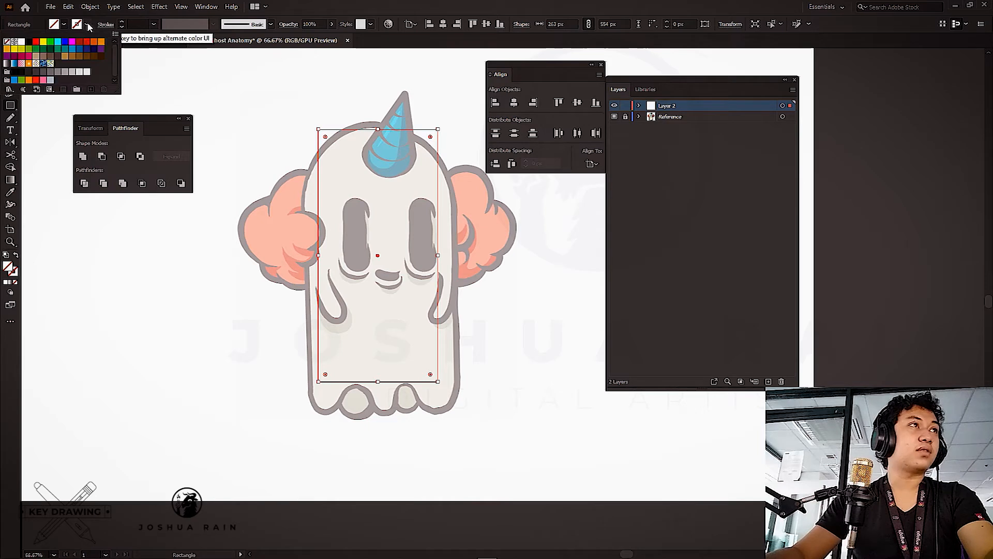
{"action": "left_click", "coordinate": [28, 42]}
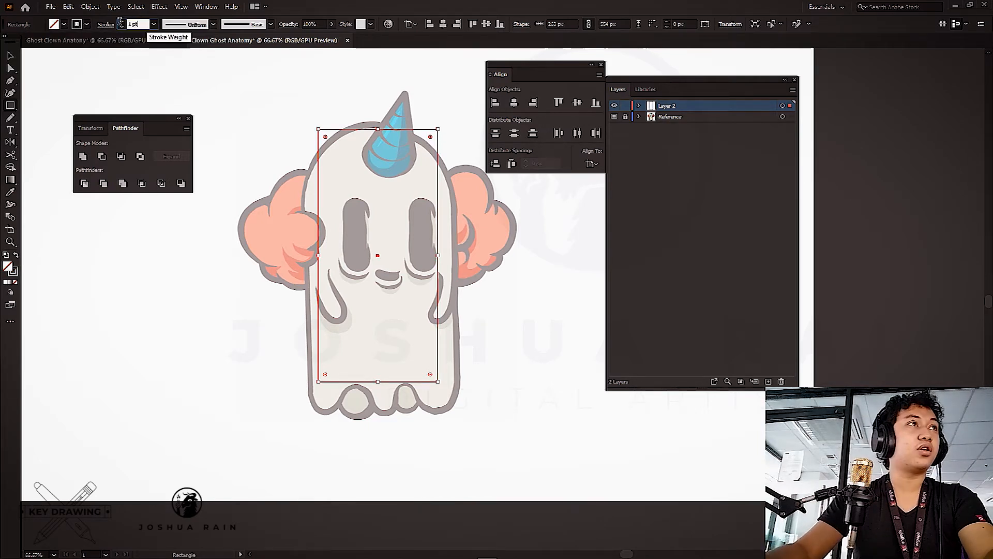
{"action": "left_click", "coordinate": [133, 24]}
{"action": "key", "text": "Return"}
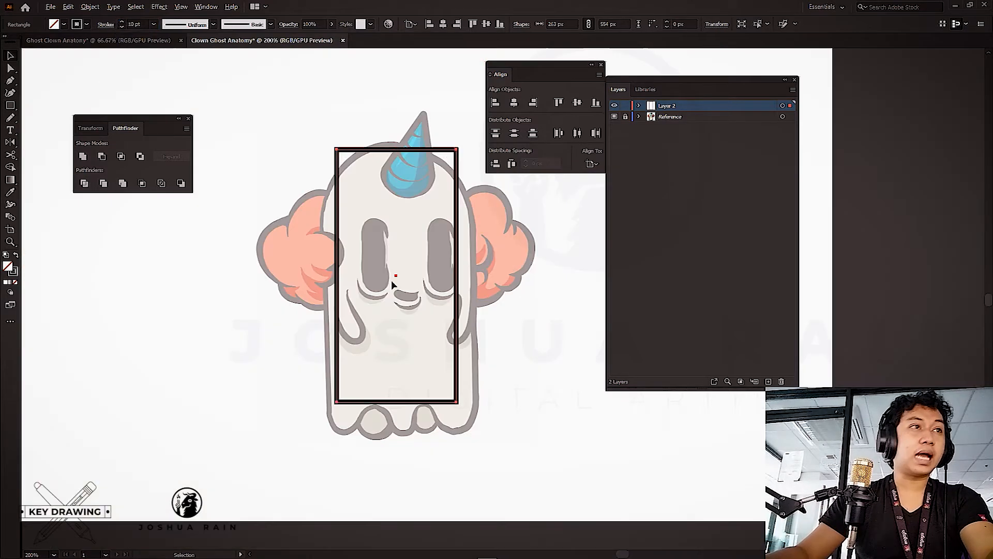
Stretch the rectangle to about 327 × 632 px so it spans the ghost's body from head to feet
{"action": "scroll", "coordinate": [408, 280], "scroll_direction": "up", "scroll_amount": 1}
{"action": "left_click_drag", "start_coordinate": [481, 280], "coordinate": [456, 263]}
{"action": "scroll", "coordinate": [331, 70], "scroll_direction": "up", "scroll_amount": 1}
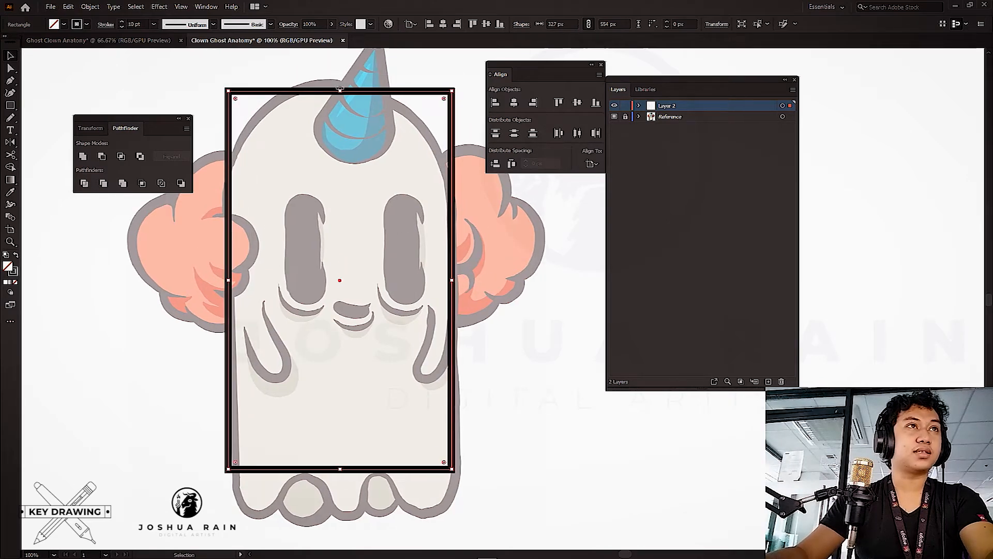
{"action": "left_click_drag", "start_coordinate": [340, 91], "coordinate": [340, 85]}
{"action": "scroll", "coordinate": [337, 318], "scroll_direction": "down", "scroll_amount": 5}
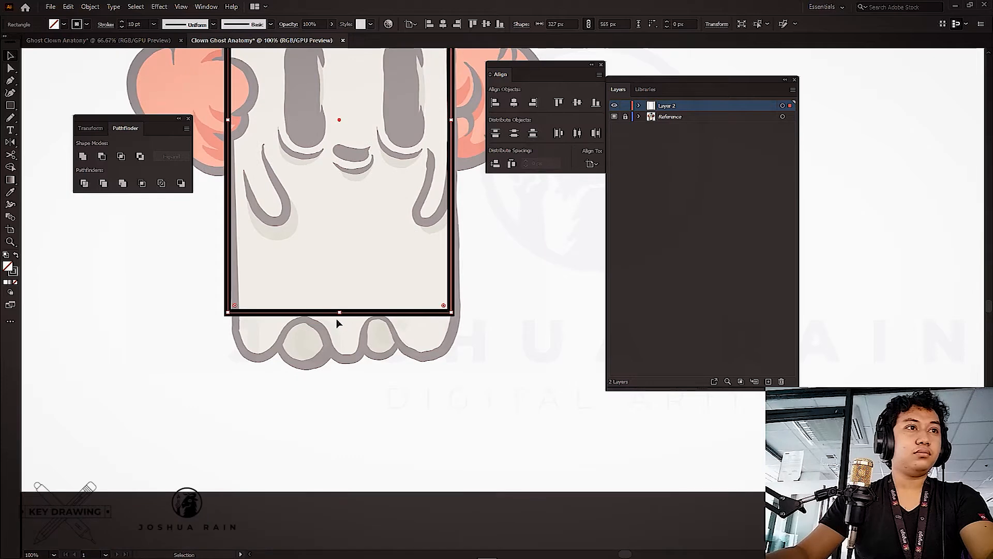
{"action": "left_click_drag", "start_coordinate": [342, 313], "coordinate": [353, 359]}
{"action": "scroll", "coordinate": [317, 429], "scroll_direction": "up", "scroll_amount": 8}
{"action": "scroll", "coordinate": [363, 362], "scroll_direction": "down", "scroll_amount": 7}
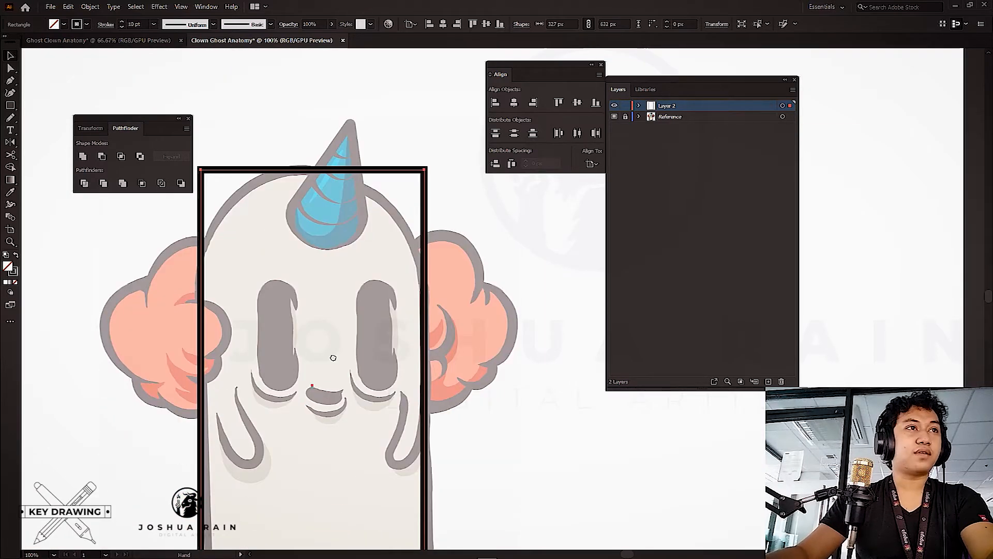
{"action": "key", "text": "a"}
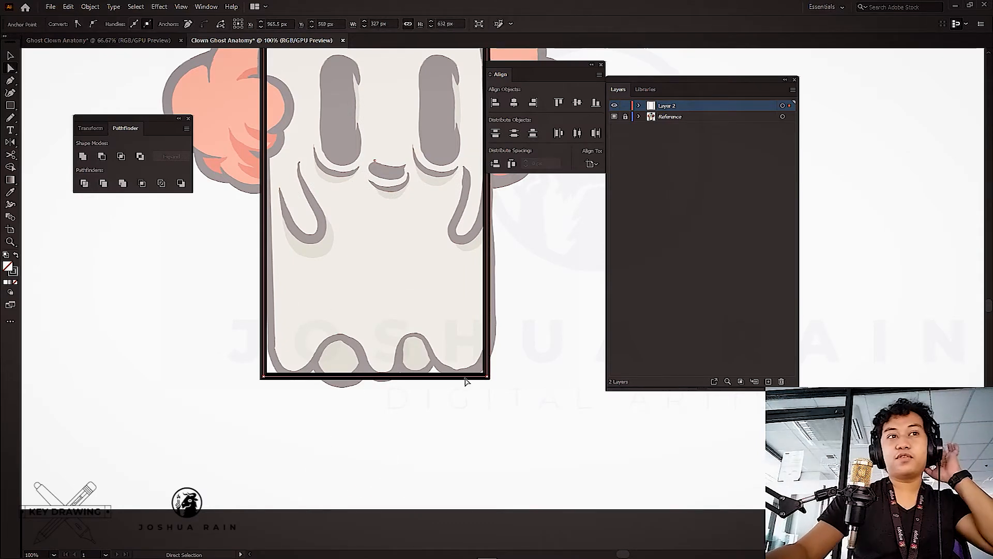
{"action": "left_click", "coordinate": [489, 377]}
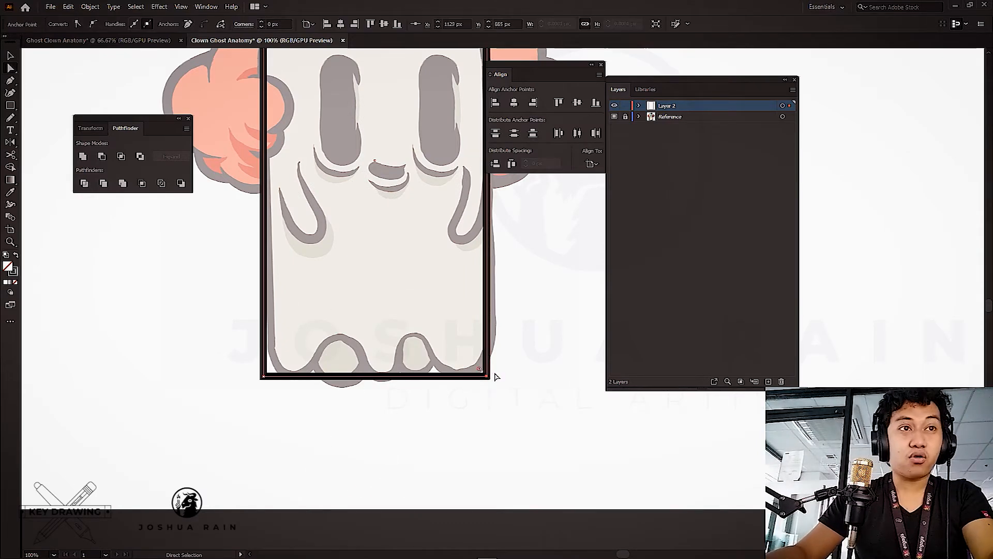
{"action": "left_click_drag", "start_coordinate": [540, 320], "coordinate": [388, 476]}
{"action": "left_click_drag", "start_coordinate": [519, 340], "coordinate": [372, 470]}
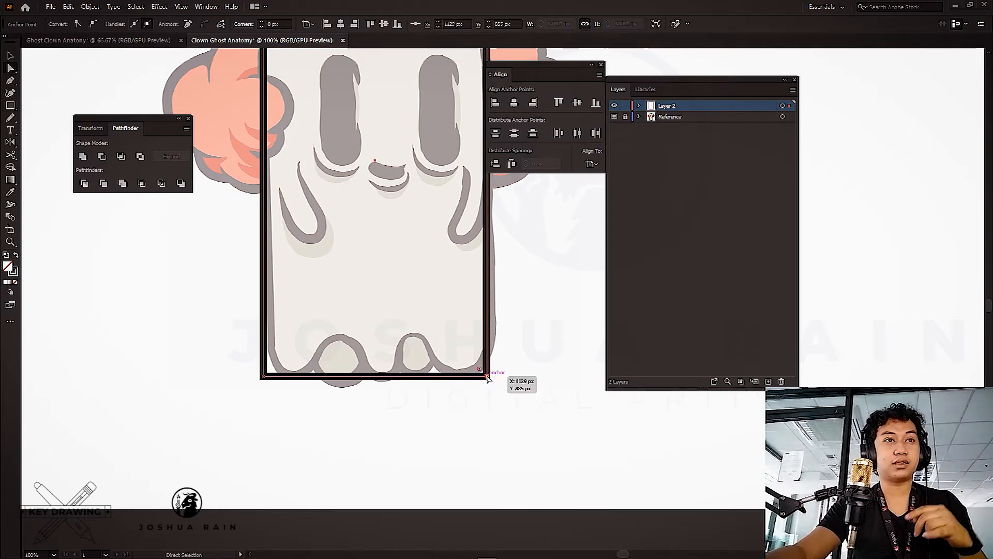
{"action": "left_click_drag", "start_coordinate": [448, 362], "coordinate": [376, 385]}
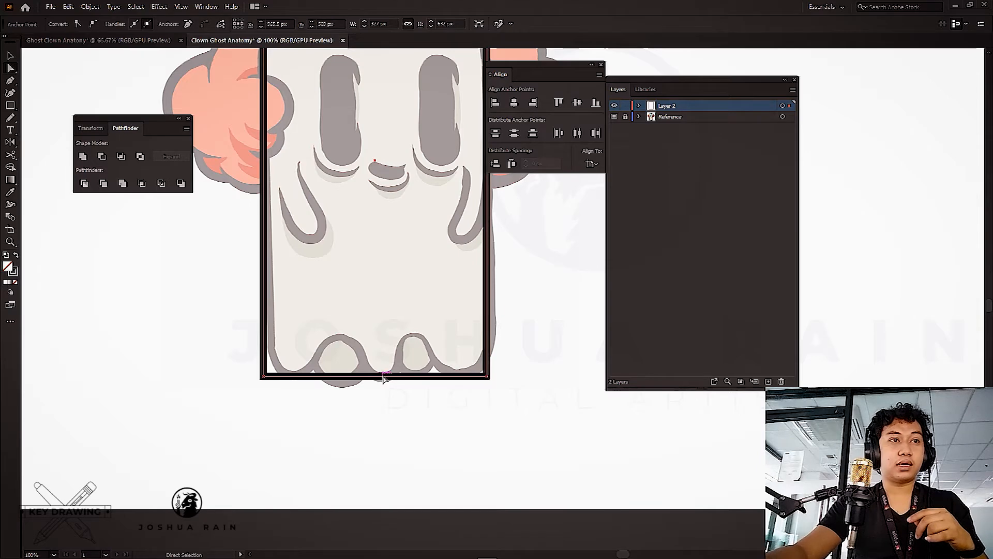
{"action": "left_click_drag", "start_coordinate": [552, 319], "coordinate": [117, 550]}
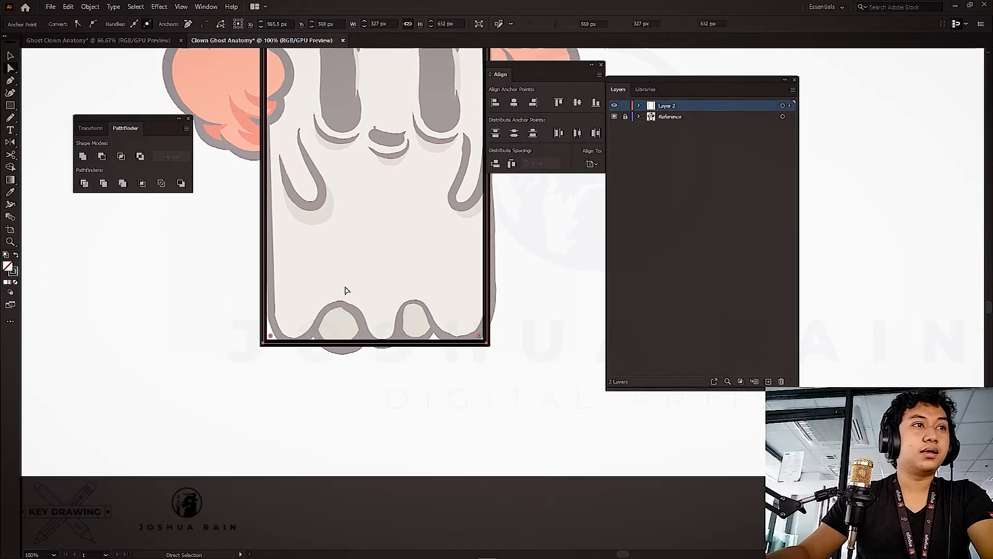
{"action": "left_click_drag", "start_coordinate": [335, 185], "coordinate": [303, 262]}
{"action": "left_click", "coordinate": [417, 375]}
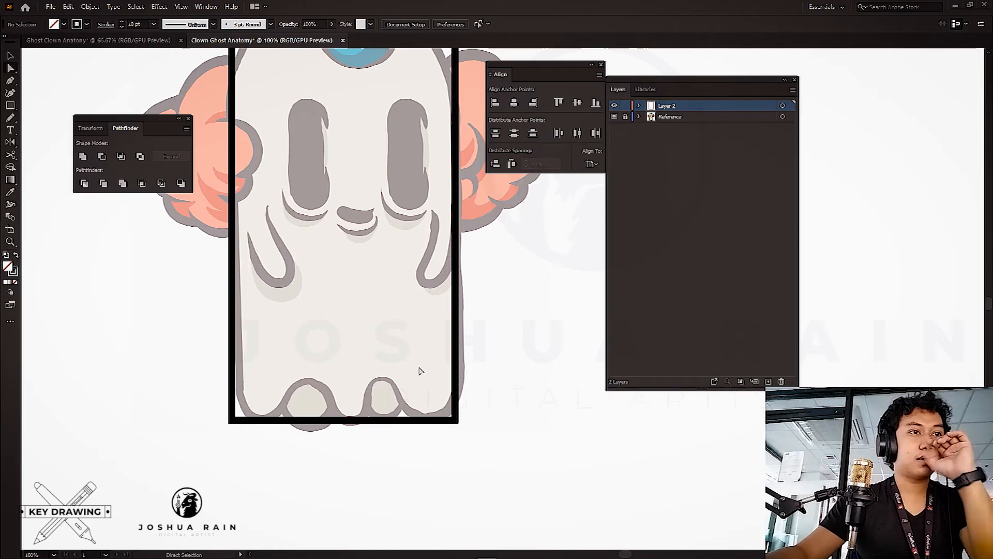
Delete the bottom edge of the body rectangle using Direct Selection, leaving the outline open at the feet
{"action": "left_click", "coordinate": [10, 54]}
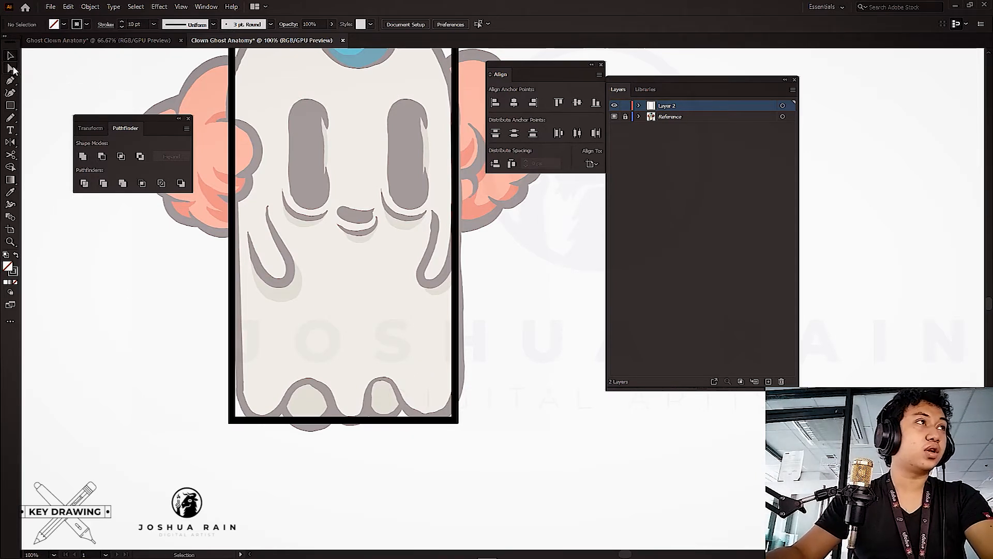
{"action": "left_click", "coordinate": [11, 68]}
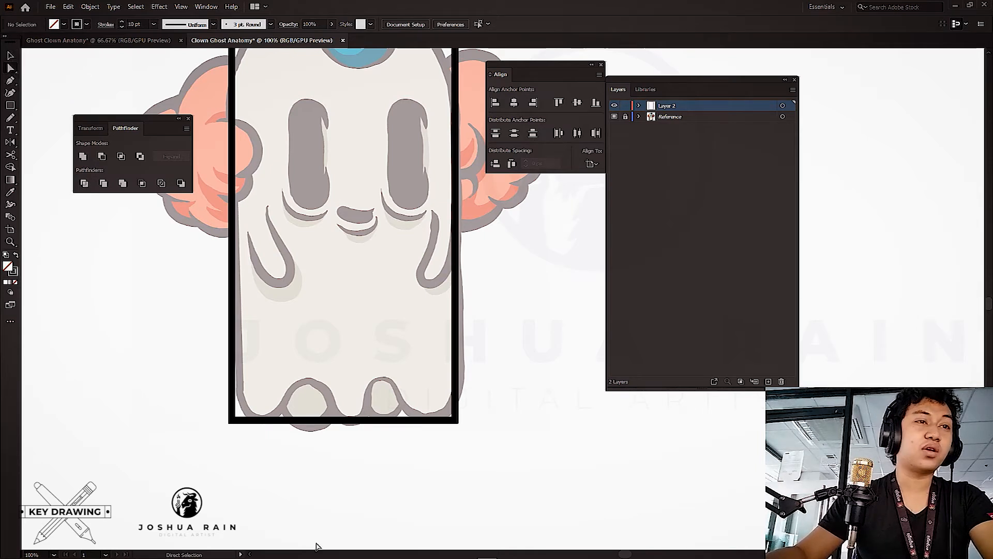
{"action": "left_click_drag", "start_coordinate": [406, 340], "coordinate": [287, 498]}
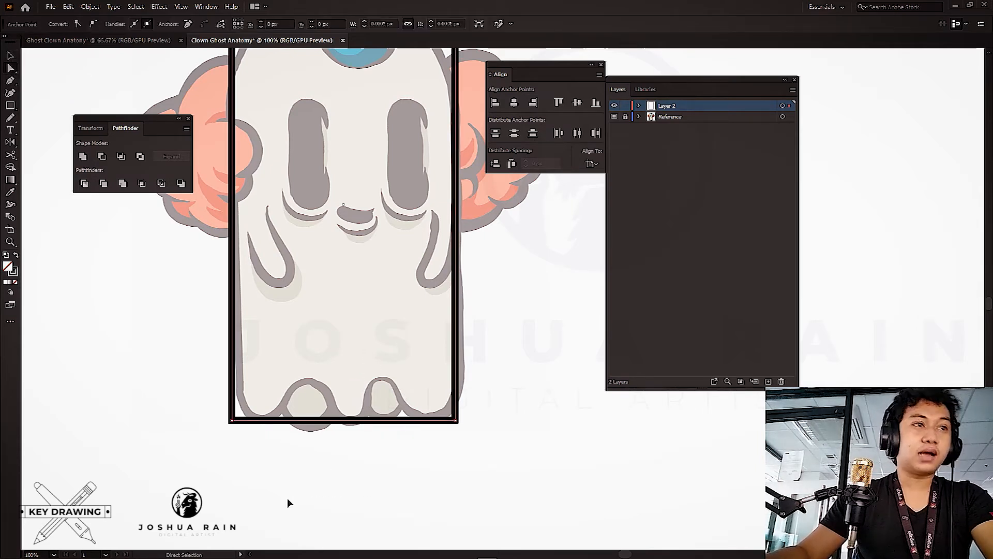
{"action": "key", "text": "Delete"}
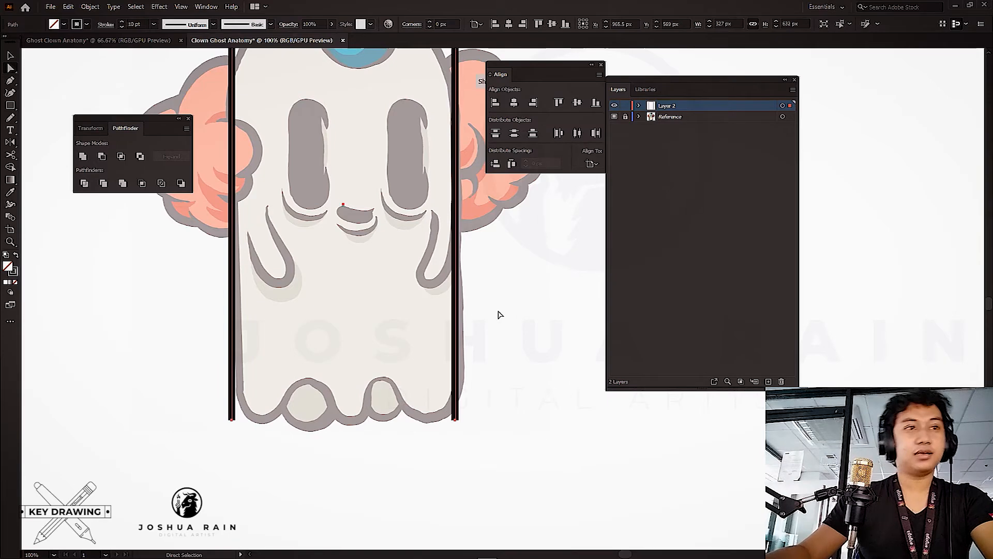
Round both upper corners of the body outline to about 163.5 px, forming a dome over the head, and deselect it
{"action": "left_click_drag", "start_coordinate": [300, 178], "coordinate": [264, 324]}
{"action": "left_click_drag", "start_coordinate": [226, 236], "coordinate": [234, 247]}
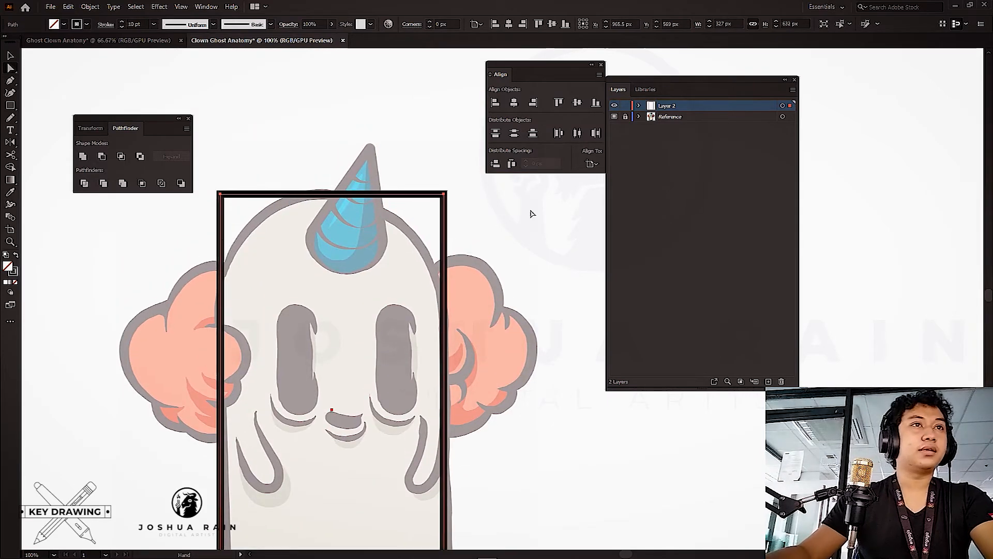
{"action": "left_click_drag", "start_coordinate": [486, 177], "coordinate": [163, 346]}
{"action": "left_click", "coordinate": [232, 255]}
{"action": "left_click_drag", "start_coordinate": [239, 215], "coordinate": [147, 281]}
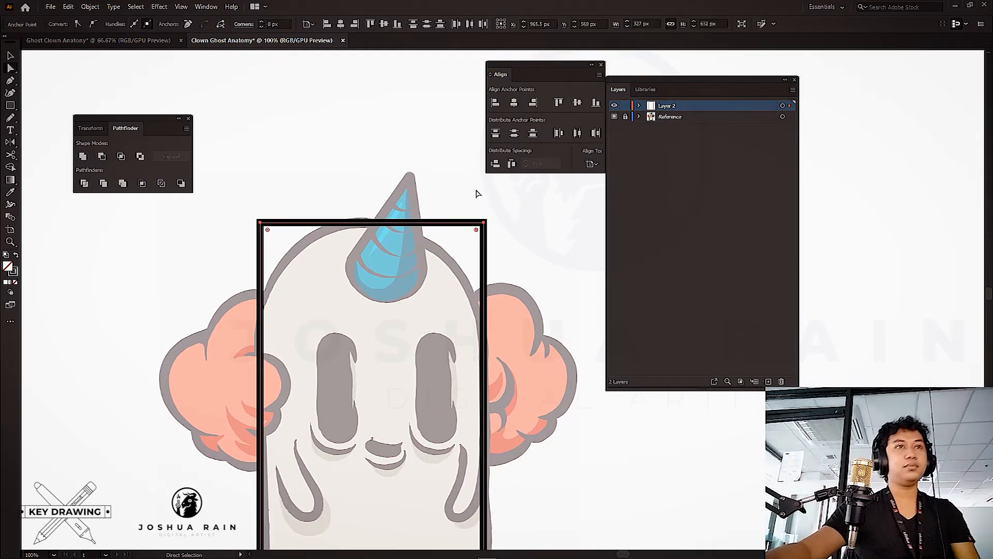
{"action": "left_click_drag", "start_coordinate": [522, 199], "coordinate": [242, 293]}
{"action": "left_click_drag", "start_coordinate": [224, 170], "coordinate": [456, 201]}
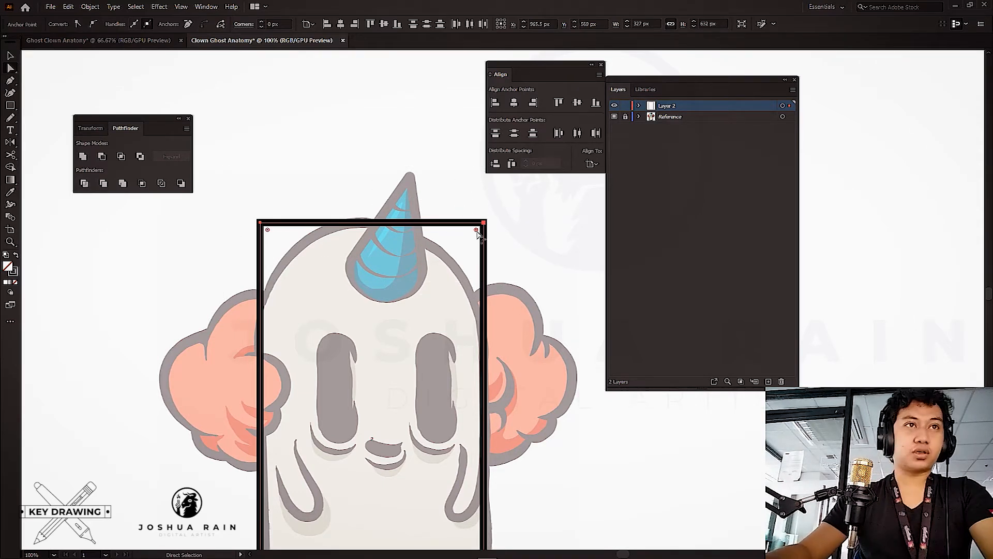
{"action": "left_click_drag", "start_coordinate": [477, 233], "coordinate": [371, 333]}
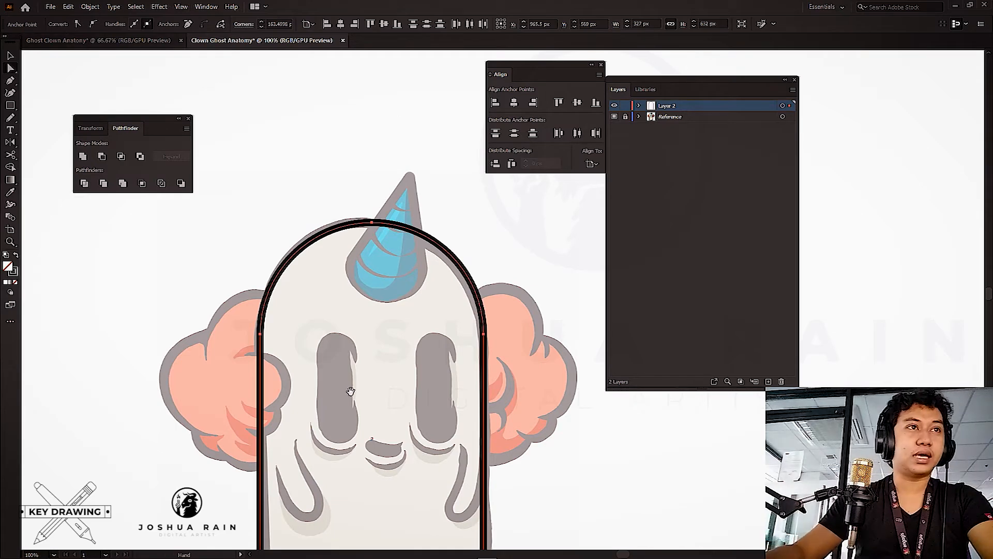
{"action": "left_click_drag", "start_coordinate": [370, 398], "coordinate": [370, 368]}
{"action": "left_click_drag", "start_coordinate": [392, 424], "coordinate": [364, 381]}
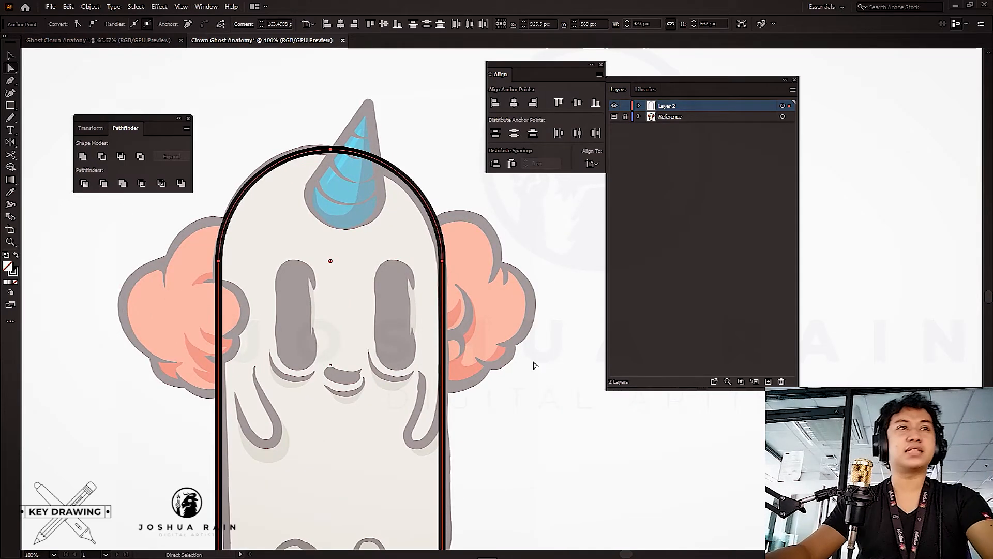
{"action": "key", "text": "v"}
{"action": "left_click", "coordinate": [553, 309]}
Extend the open body outline from its right end with the Pen tool, forming a square notch around the right toe
{"action": "scroll", "coordinate": [459, 324], "scroll_direction": "down", "scroll_amount": 3}
{"action": "scroll", "coordinate": [473, 324], "scroll_direction": "down", "scroll_amount": 5}
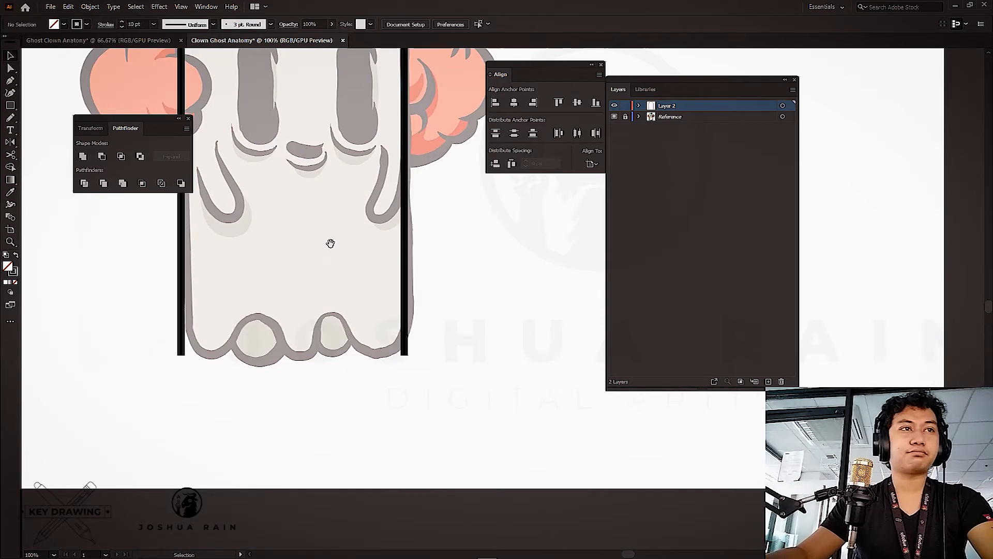
{"action": "left_click_drag", "start_coordinate": [330, 243], "coordinate": [355, 434]}
{"action": "left_click_drag", "start_coordinate": [288, 437], "coordinate": [306, 155]}
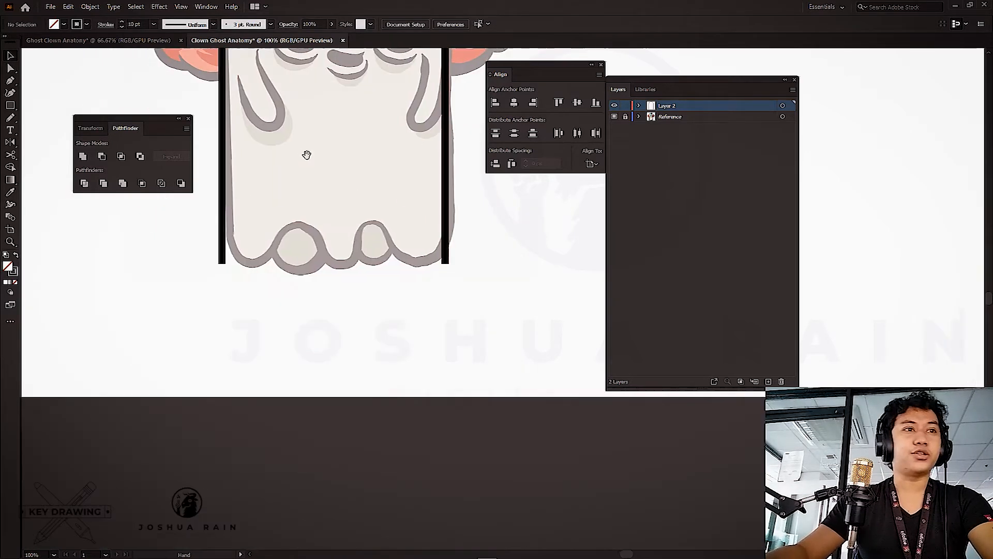
{"action": "scroll", "coordinate": [380, 305], "scroll_direction": "up", "scroll_amount": 2}
{"action": "left_click_drag", "start_coordinate": [378, 204], "coordinate": [423, 434]}
{"action": "scroll", "coordinate": [425, 431], "scroll_direction": "down", "scroll_amount": 3}
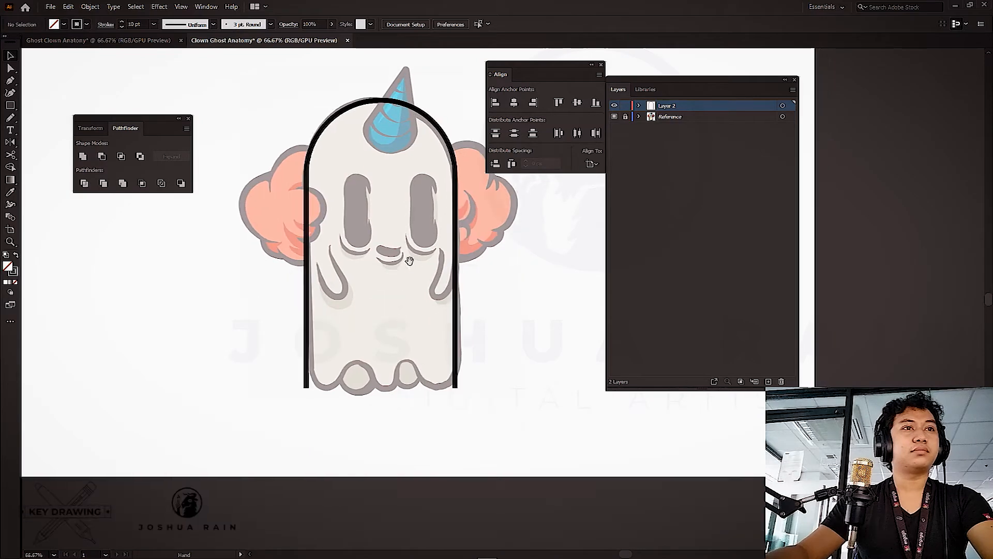
{"action": "key", "text": "p"}
{"action": "scroll", "coordinate": [480, 358], "scroll_direction": "up", "scroll_amount": 3}
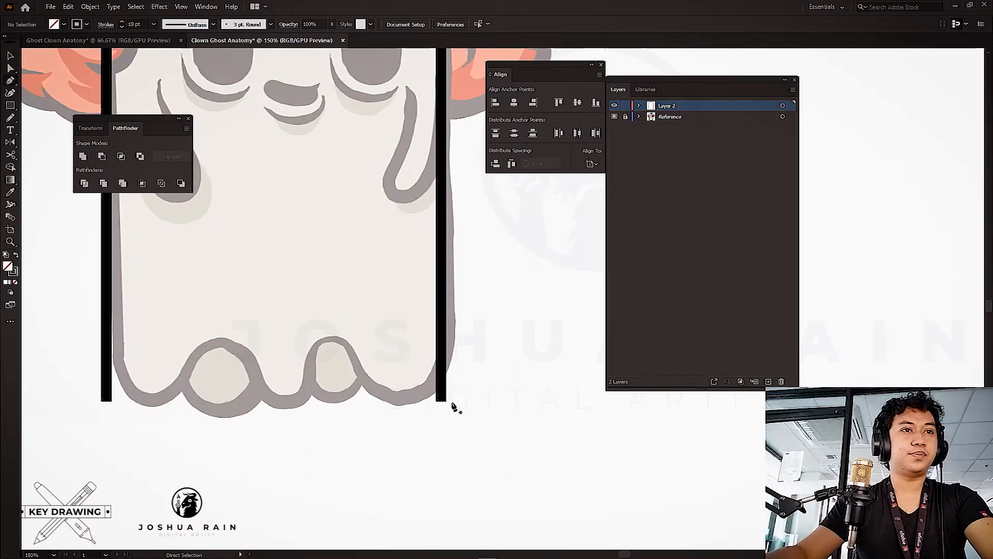
{"action": "left_click", "coordinate": [441, 400]}
{"action": "left_click", "coordinate": [357, 401]}
{"action": "left_click", "coordinate": [357, 327]}
{"action": "left_click", "coordinate": [308, 327]}
{"action": "left_click", "coordinate": [308, 410]}
Continue the outline with a second square notch around the left toe and join it to the body's left end
{"action": "left_click", "coordinate": [252, 410]}
{"action": "left_click", "coordinate": [251, 336]}
{"action": "left_click", "coordinate": [189, 335]}
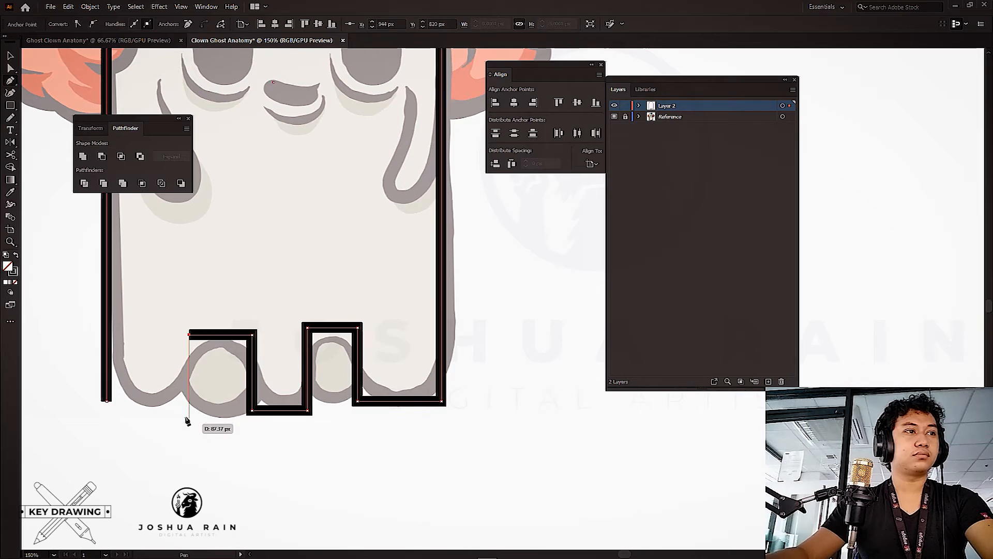
{"action": "left_click", "coordinate": [189, 400]}
{"action": "left_click", "coordinate": [106, 401]}
Align the lower anchor points of the feet outline to the same bottom level using Direct Selection
{"action": "key", "text": "a"}
{"action": "left_click_drag", "start_coordinate": [55, 358], "coordinate": [455, 458]}
{"action": "left_click", "coordinate": [399, 25]}
Round the corners of the feet outline into smooth, wavy curves, and deselect the body path
{"action": "left_click_drag", "start_coordinate": [130, 379], "coordinate": [225, 388]}
{"action": "left_click_drag", "start_coordinate": [115, 416], "coordinate": [717, 497]}
{"action": "left_click_drag", "start_coordinate": [529, 411], "coordinate": [388, 339]}
{"action": "left_click_drag", "start_coordinate": [290, 354], "coordinate": [317, 463]}
{"action": "left_click_drag", "start_coordinate": [299, 383], "coordinate": [143, 460]}
{"action": "left_click_drag", "start_coordinate": [257, 392], "coordinate": [292, 259]}
{"action": "left_click_drag", "start_coordinate": [293, 253], "coordinate": [257, 395]}
{"action": "left_click", "coordinate": [257, 396]}
{"action": "scroll", "coordinate": [341, 425], "scroll_direction": "up", "scroll_amount": 2}
{"action": "left_click_drag", "start_coordinate": [362, 437], "coordinate": [264, 363]}
{"action": "left_click_drag", "start_coordinate": [309, 434], "coordinate": [256, 513]}
{"action": "key", "text": "v"}
{"action": "left_click", "coordinate": [224, 327]}
{"action": "scroll", "coordinate": [363, 352], "scroll_direction": "down", "scroll_amount": 4}
{"action": "scroll", "coordinate": [365, 308], "scroll_direction": "up", "scroll_amount": 1}
{"action": "mouse_move", "coordinate": [365, 309]}
{"action": "left_mouse_down"}
{"action": "mouse_move", "coordinate": [336, 371]}
{"action": "mouse_move", "coordinate": [360, 309]}
{"action": "left_mouse_up"}
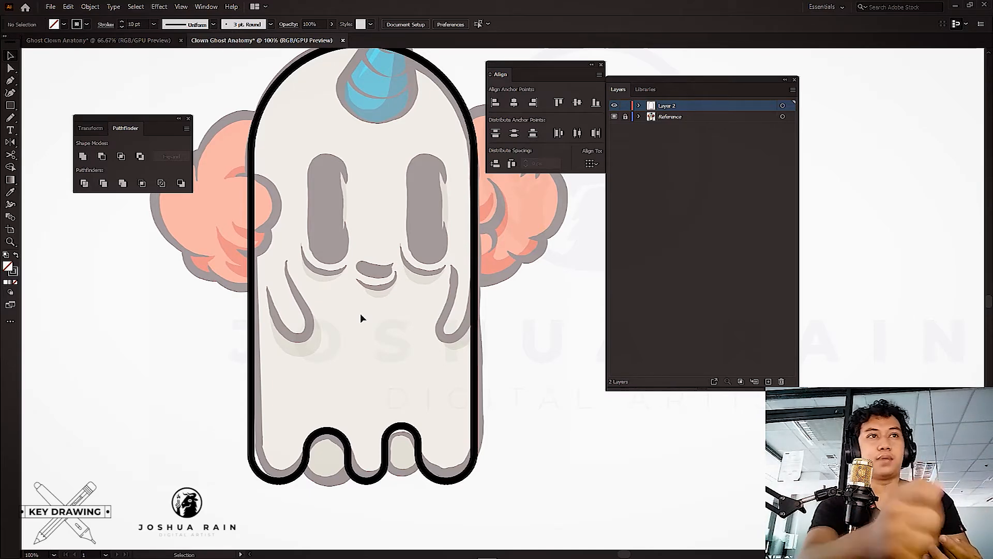
{"action": "left_click_drag", "start_coordinate": [378, 81], "coordinate": [365, 318]}
{"action": "scroll", "coordinate": [363, 331], "scroll_direction": "down", "scroll_amount": 2}
{"action": "scroll", "coordinate": [363, 334], "scroll_direction": "up", "scroll_amount": 4}
{"action": "left_click_drag", "start_coordinate": [194, 364], "coordinate": [243, 362]}
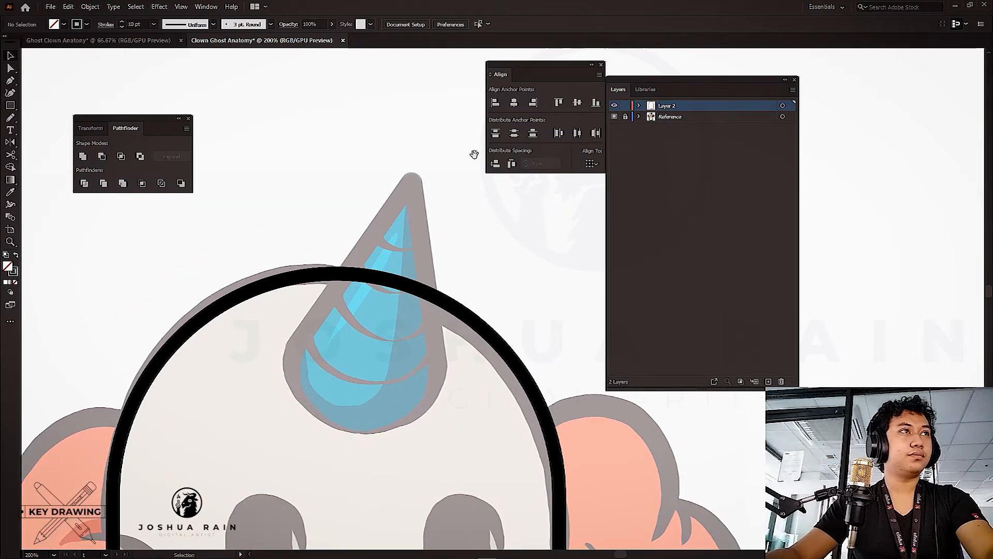
{"action": "left_click_drag", "start_coordinate": [474, 154], "coordinate": [306, 264]}
{"action": "key", "text": "m"}
{"action": "left_click_drag", "start_coordinate": [348, 161], "coordinate": [502, 381]}
{"action": "left_click_drag", "start_coordinate": [488, 312], "coordinate": [428, 328]}
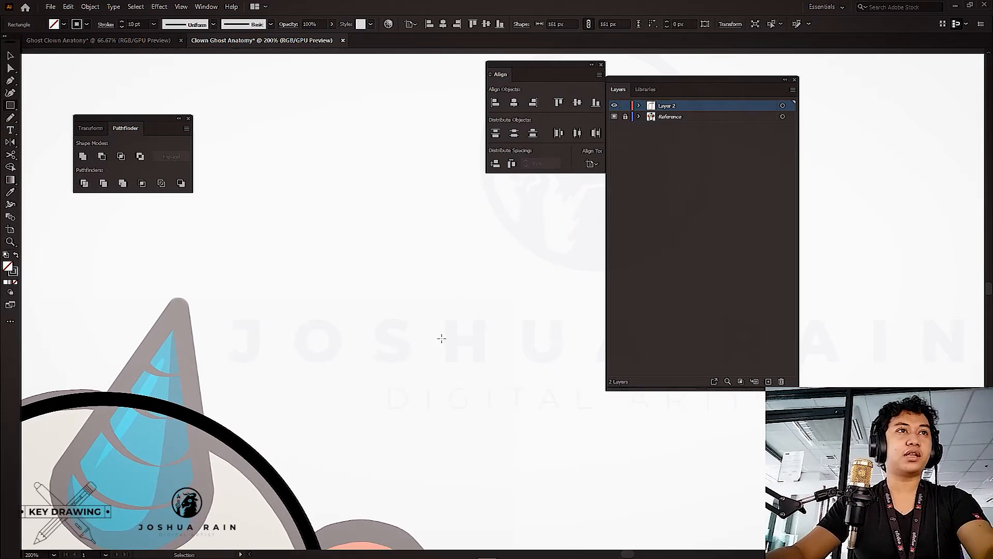
{"action": "key", "text": "ctrl+shift+a"}
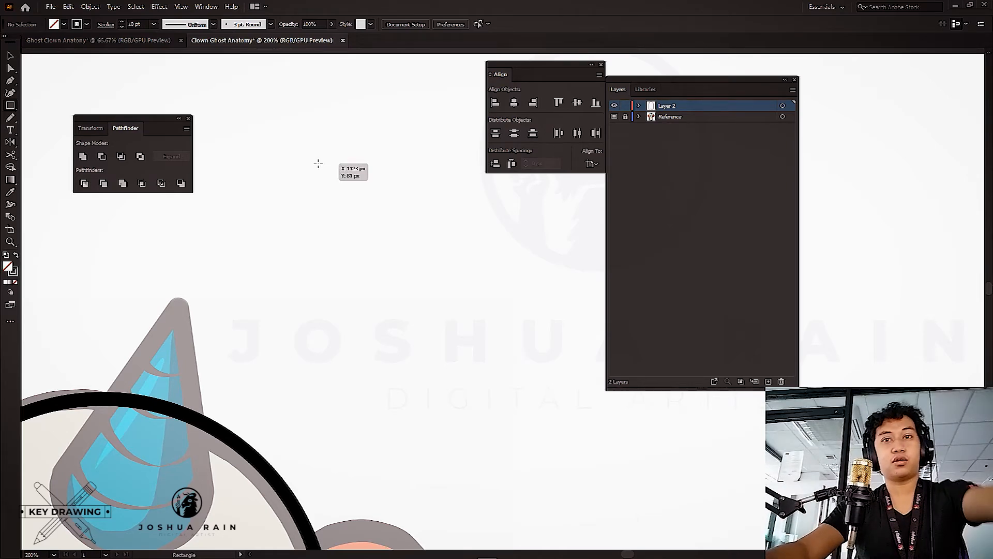
Draw a square of about 114 px beside the horn and rotate it 45° into a diamond
{"action": "mouse_move", "coordinate": [314, 140]}
{"action": "left_mouse_down"}
{"action": "mouse_move", "coordinate": [357, 186]}
{"action": "mouse_move", "coordinate": [472, 400]}
{"action": "mouse_move", "coordinate": [404, 261]}
{"action": "mouse_move", "coordinate": [581, 452]}
{"action": "mouse_move", "coordinate": [434, 443]}
{"action": "mouse_move", "coordinate": [430, 212]}
{"action": "mouse_move", "coordinate": [405, 206]}
{"action": "mouse_move", "coordinate": [440, 246]}
{"action": "mouse_move", "coordinate": [512, 267]}
{"action": "mouse_move", "coordinate": [479, 235]}
{"action": "mouse_move", "coordinate": [481, 193]}
{"action": "mouse_move", "coordinate": [513, 315]}
{"action": "mouse_move", "coordinate": [469, 213]}
{"action": "left_mouse_up"}
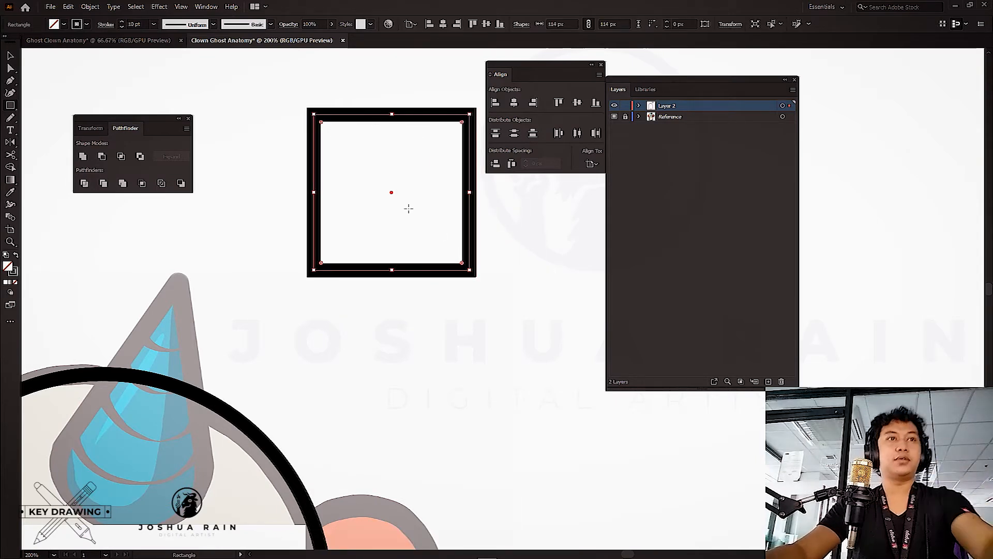
{"action": "key", "text": "v"}
{"action": "scroll", "coordinate": [486, 335], "scroll_direction": "up", "scroll_amount": 2}
{"action": "left_click_drag", "start_coordinate": [477, 335], "coordinate": [498, 233]}
{"action": "scroll", "coordinate": [564, 305], "scroll_direction": "down", "scroll_amount": 1}
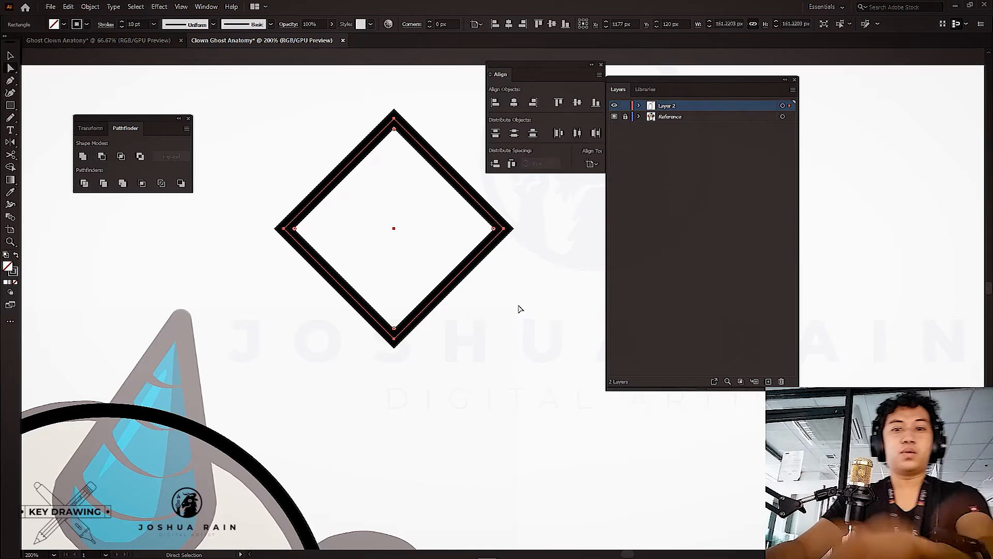
Remove the diamond's lower anchor point to form a triangle, and reset its bounding box
{"action": "key", "text": "minus"}
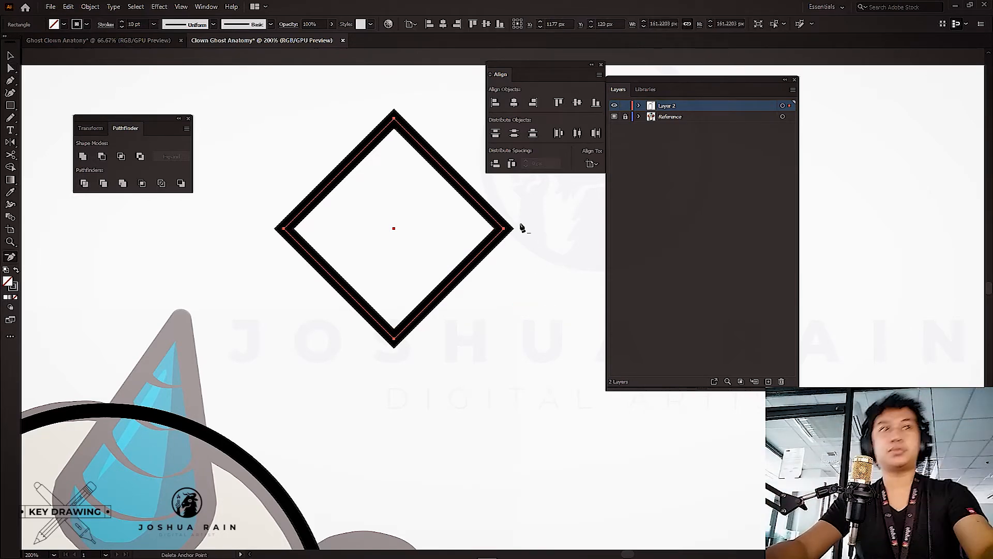
{"action": "left_click", "coordinate": [394, 340]}
{"action": "key", "text": "v"}
{"action": "scroll", "coordinate": [468, 274], "scroll_direction": "up", "scroll_amount": 2}
{"action": "key", "text": "ctrl+z"}
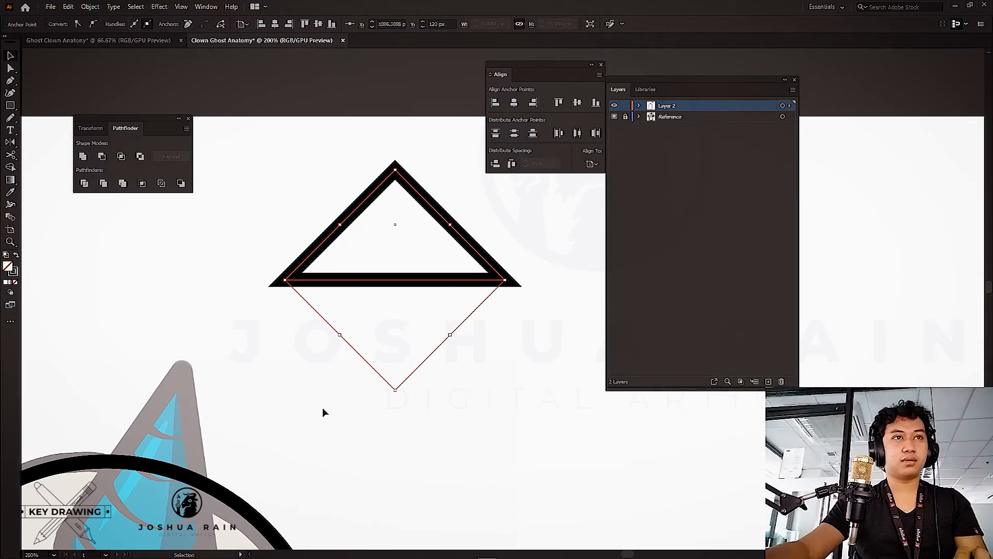
{"action": "left_click", "coordinate": [90, 8]}
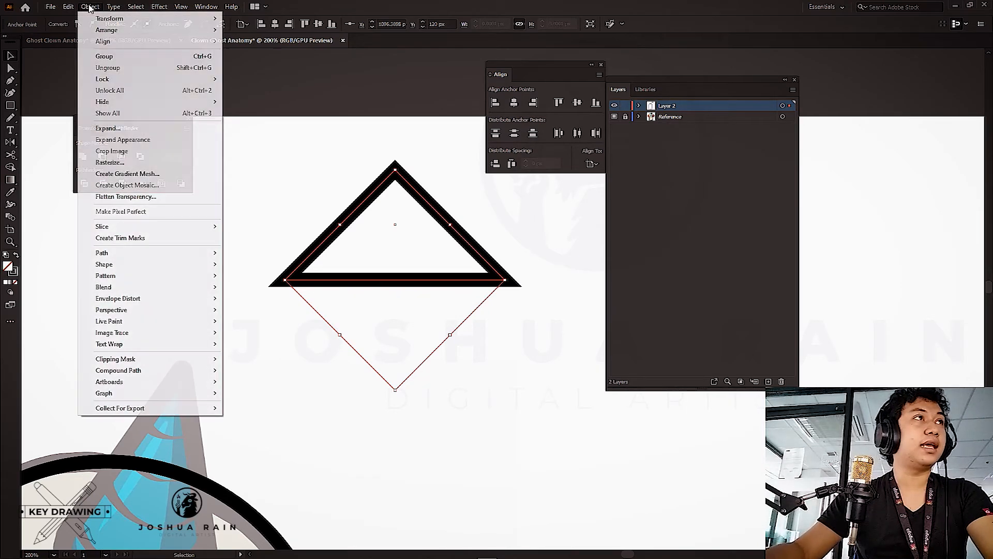
{"action": "mouse_move", "coordinate": [104, 18]}
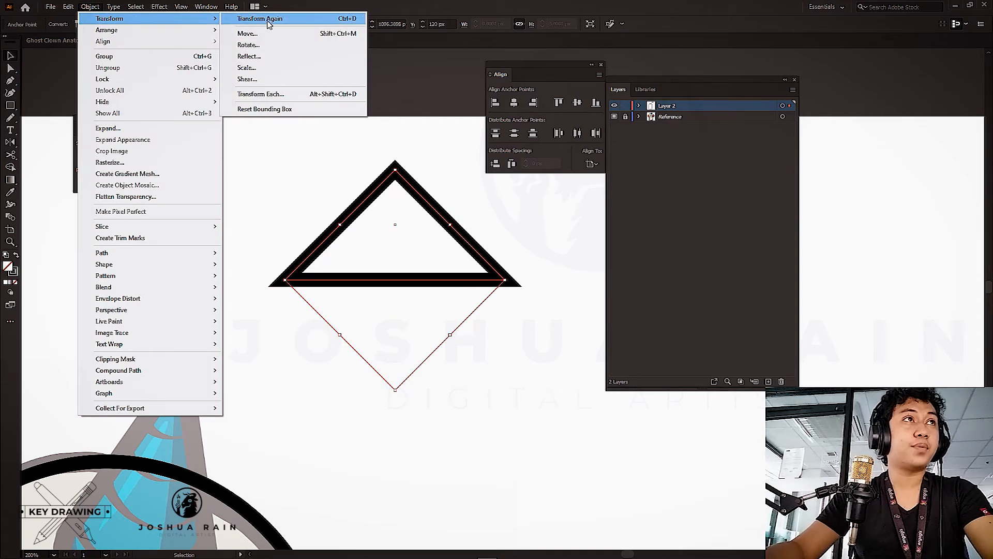
{"action": "left_click", "coordinate": [299, 113]}
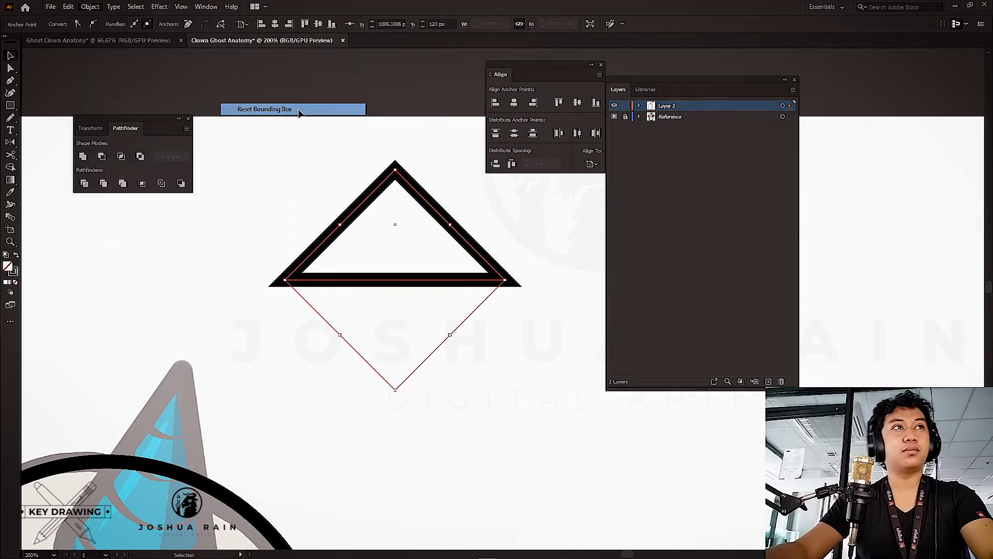
Narrow and heighten the triangle to about 78 × 134 px
{"action": "left_click_drag", "start_coordinate": [306, 294], "coordinate": [349, 317]}
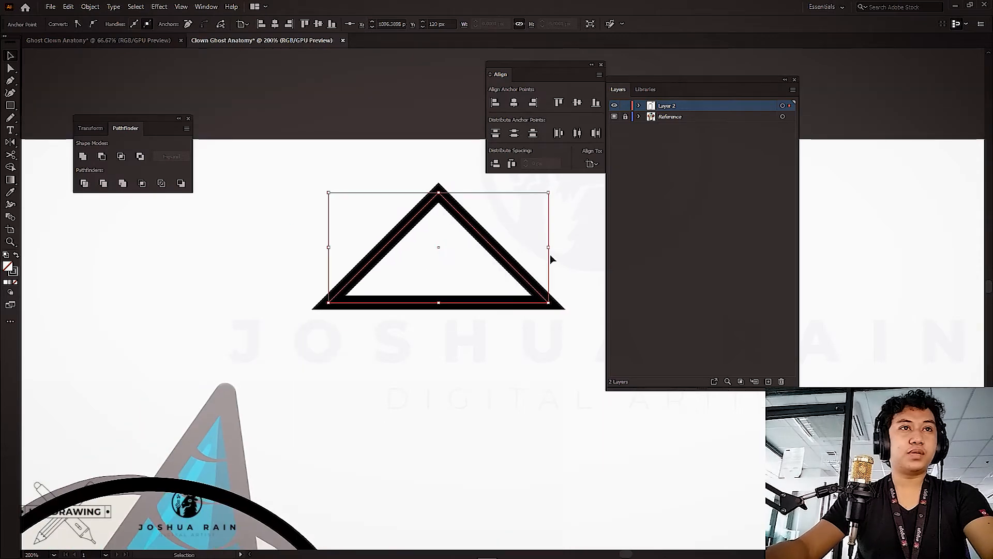
{"action": "left_click_drag", "start_coordinate": [540, 251], "coordinate": [472, 250]}
{"action": "left_click_drag", "start_coordinate": [439, 193], "coordinate": [440, 100]}
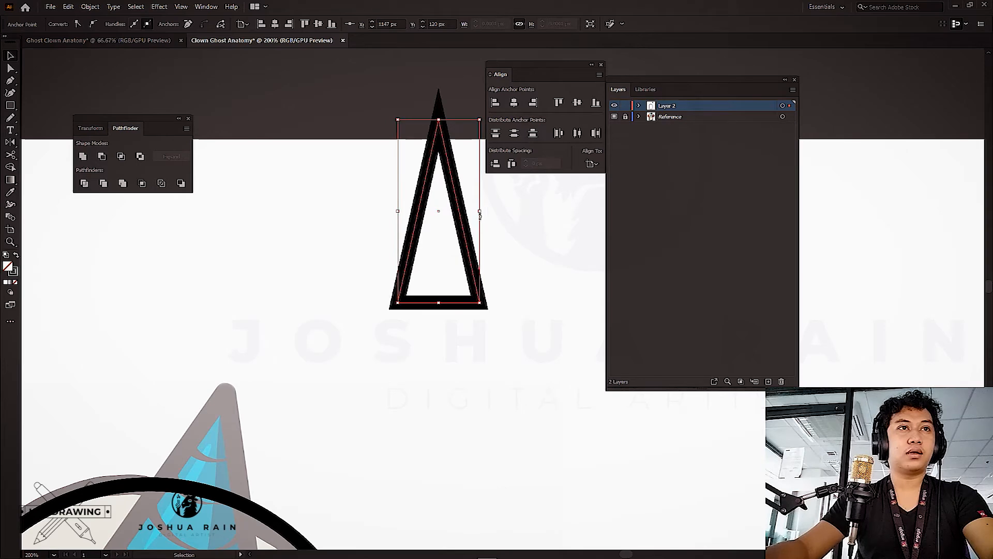
{"action": "left_click_drag", "start_coordinate": [480, 212], "coordinate": [506, 212]}
Move the triangle onto the horn and rotate it about its apex by about -12.7° to follow the horn's tilt
{"action": "scroll", "coordinate": [432, 216], "scroll_direction": "down", "scroll_amount": 5}
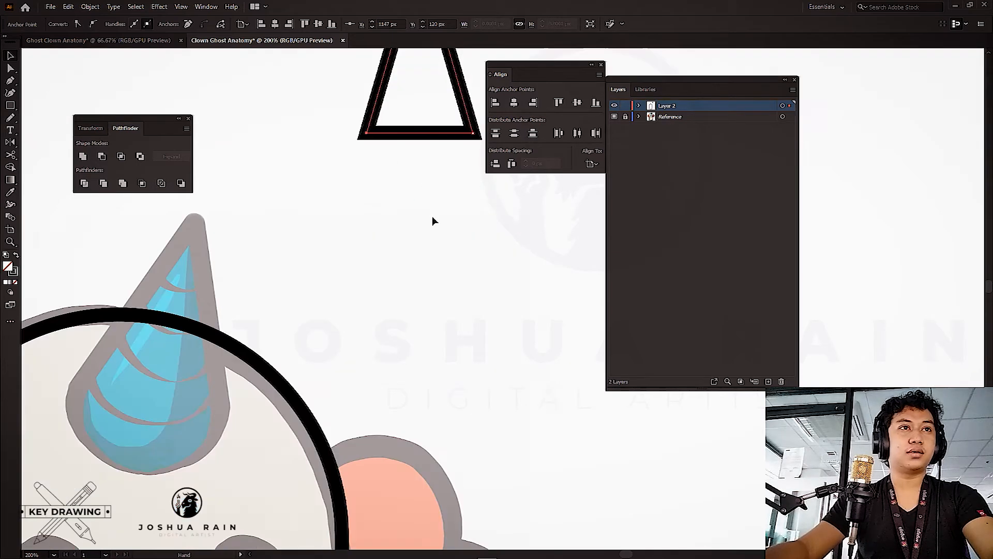
{"action": "left_click_drag", "start_coordinate": [426, 130], "coordinate": [218, 406]}
{"action": "scroll", "coordinate": [355, 388], "scroll_direction": "left", "scroll_amount": 5}
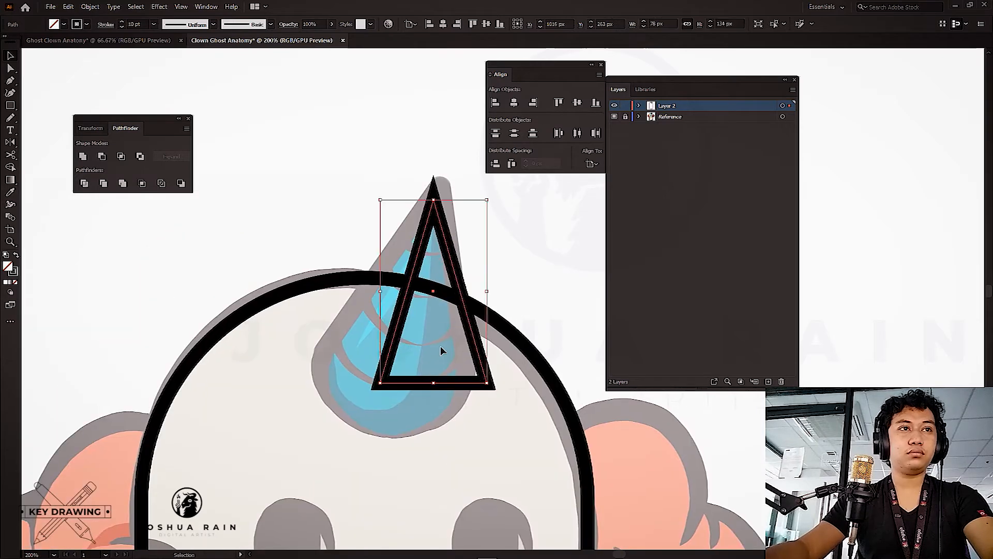
{"action": "key", "text": "r"}
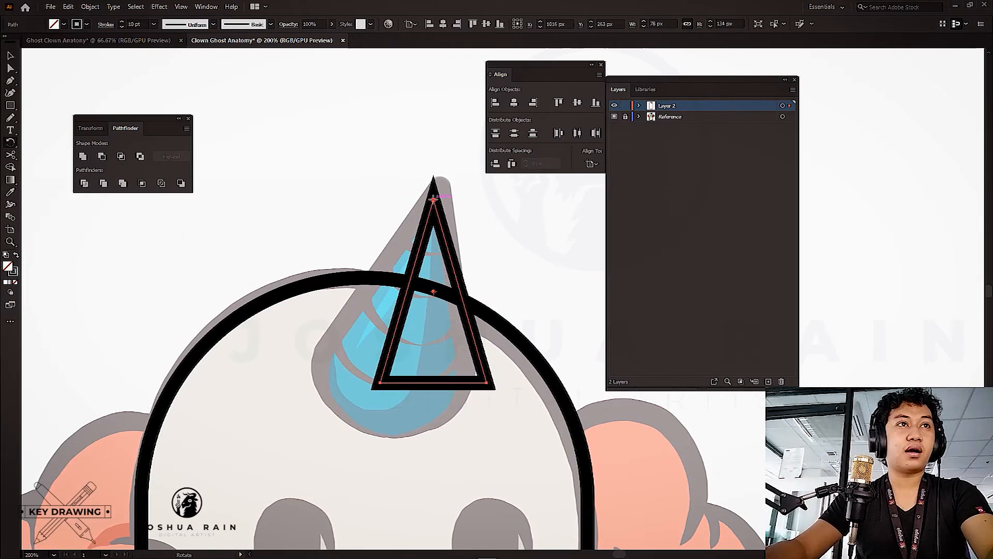
{"action": "left_click_drag", "start_coordinate": [487, 388], "coordinate": [446, 393]}
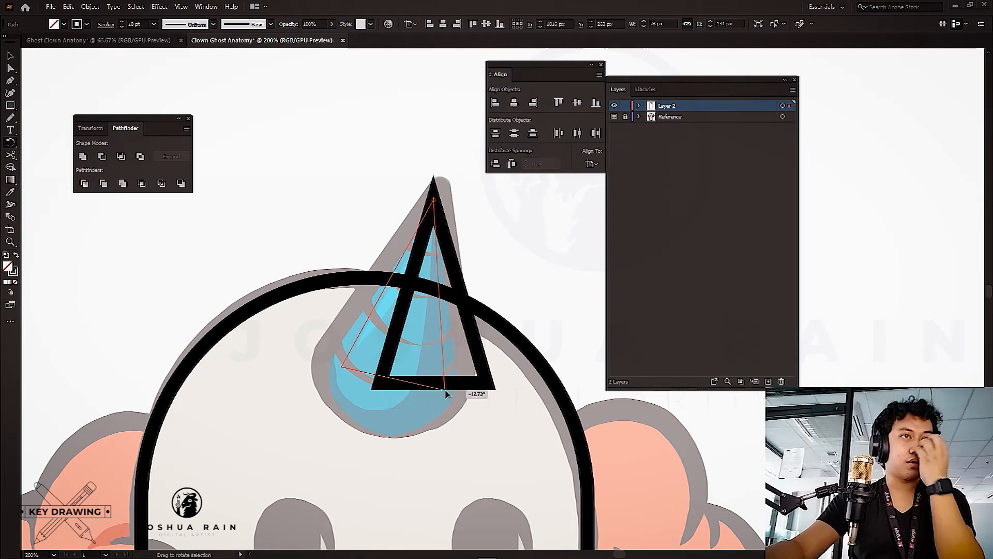
{"action": "left_click_drag", "start_coordinate": [445, 391], "coordinate": [444, 388]}
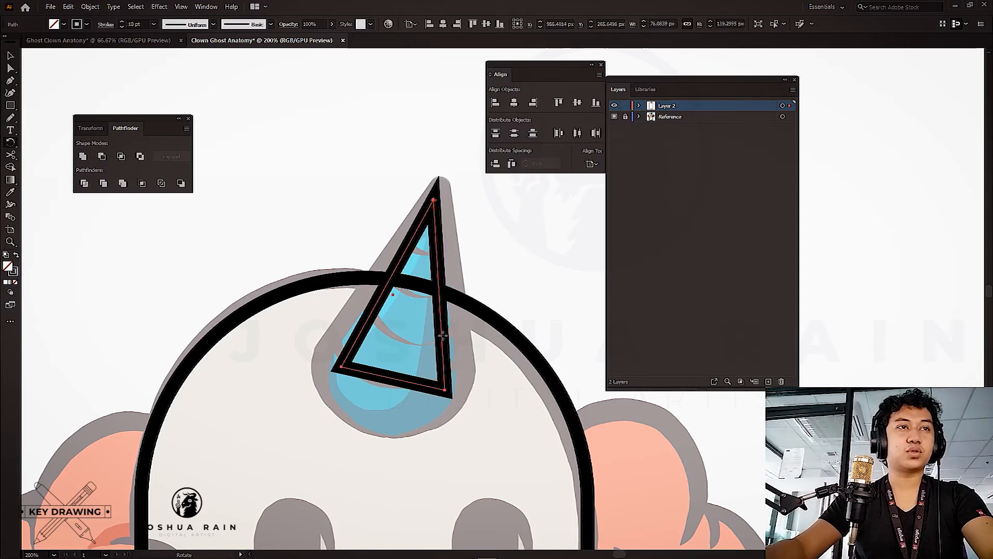
Enlarge the tilted triangle over the horn, keeping its apex at the horn's tip
{"action": "left_click_drag", "start_coordinate": [378, 396], "coordinate": [348, 453]}
{"action": "key", "text": "v"}
{"action": "left_click_drag", "start_coordinate": [445, 385], "coordinate": [415, 324]}
{"action": "key", "text": "a"}
{"action": "left_click_drag", "start_coordinate": [444, 123], "coordinate": [403, 229]}
{"action": "left_click_drag", "start_coordinate": [446, 449], "coordinate": [462, 350]}
{"action": "key", "text": "v"}
Spread the triangle's two lower corners outward with Direct Selection so its sides follow the horn's edges
{"action": "key", "text": "a"}
{"action": "left_click_drag", "start_coordinate": [303, 373], "coordinate": [207, 316]}
{"action": "left_click_drag", "start_coordinate": [262, 342], "coordinate": [255, 368]}
{"action": "left_click", "coordinate": [428, 409]}
{"action": "mouse_move", "coordinate": [437, 411]}
{"action": "left_mouse_down"}
{"action": "mouse_move", "coordinate": [461, 420]}
{"action": "mouse_move", "coordinate": [453, 418]}
{"action": "left_mouse_up"}
{"action": "left_click_drag", "start_coordinate": [248, 372], "coordinate": [233, 366]}
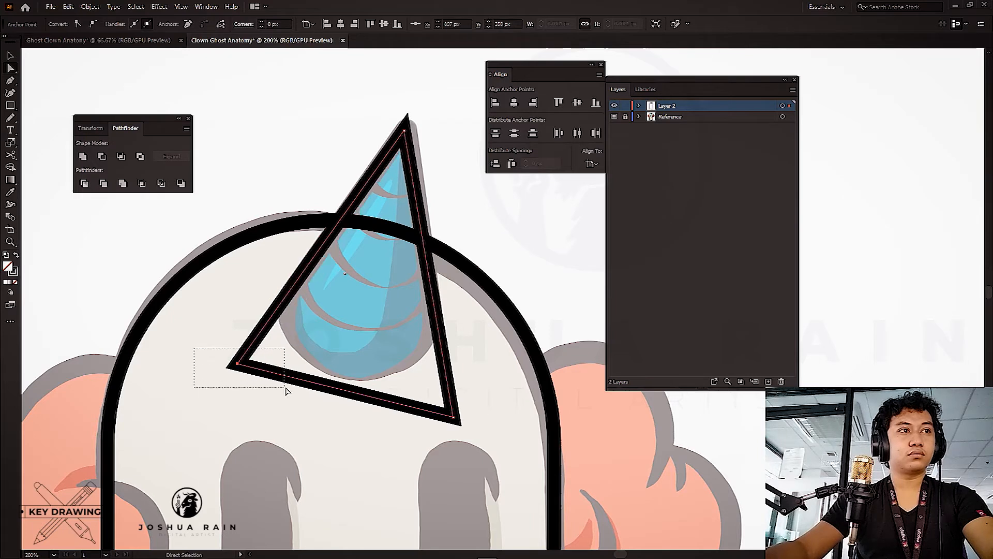
Round the triangle's two lower corners into a teardrop matching the horn's base, adjust its position, and deselect it
{"action": "left_click_drag", "start_coordinate": [446, 411], "coordinate": [349, 223]}
{"action": "key", "text": "v"}
{"action": "left_click", "coordinate": [375, 292]}
{"action": "left_click_drag", "start_coordinate": [426, 265], "coordinate": [423, 254]}
{"action": "scroll", "coordinate": [453, 203], "scroll_direction": "down", "scroll_amount": 2}
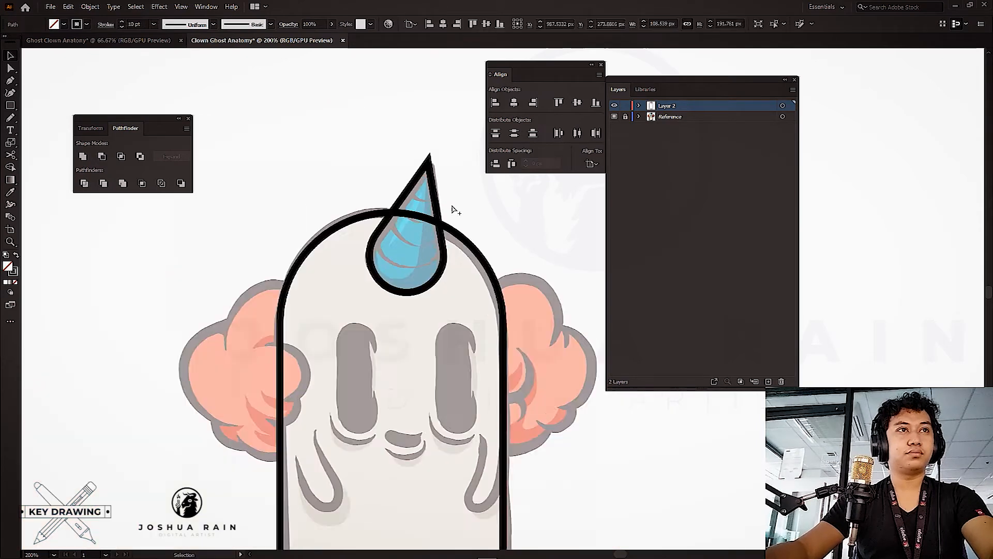
{"action": "left_click", "coordinate": [452, 209]}
{"action": "scroll", "coordinate": [452, 212], "scroll_direction": "down", "scroll_amount": 3}
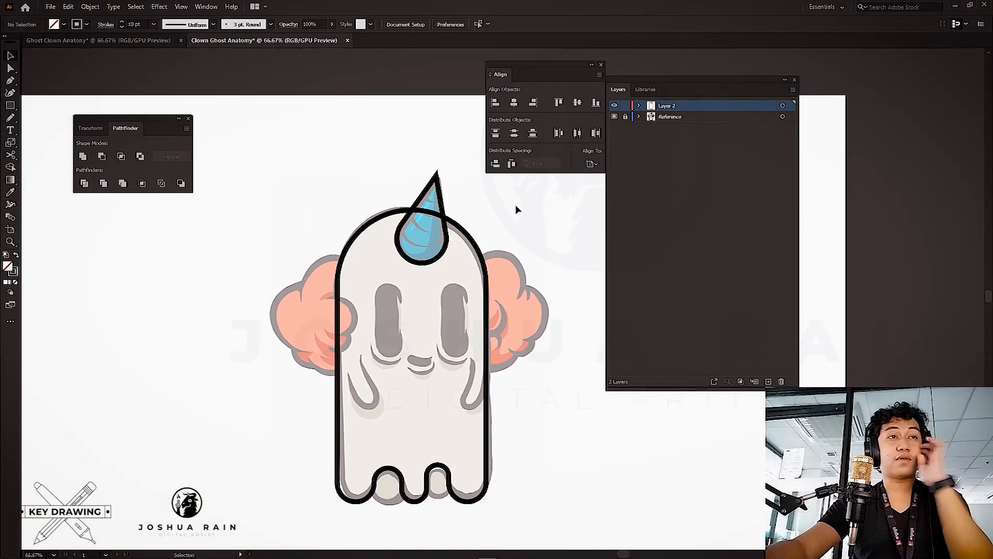
Try adding an anchor point where the dome crosses the horn's right edge and deleting the dome segment inside the horn
{"action": "scroll", "coordinate": [442, 202], "scroll_direction": "up", "scroll_amount": 5}
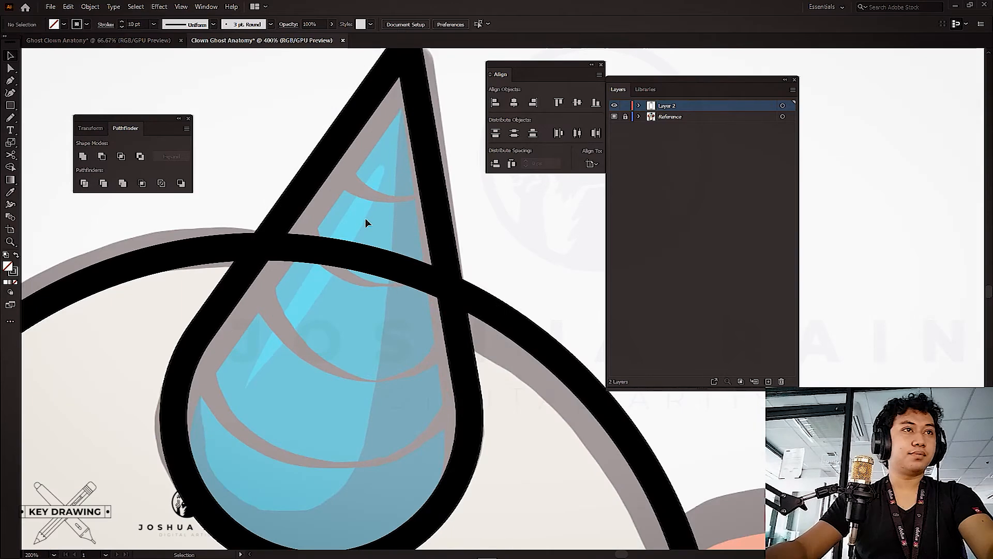
{"action": "left_click", "coordinate": [348, 274]}
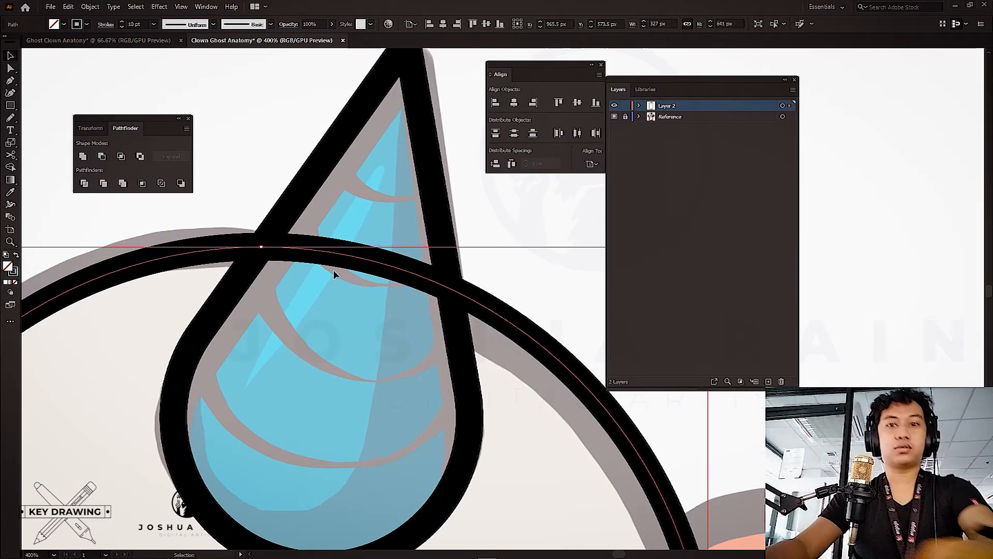
{"action": "key", "text": "plus"}
{"action": "left_click", "coordinate": [455, 292]}
{"action": "key", "text": "a"}
{"action": "left_click_drag", "start_coordinate": [391, 230], "coordinate": [339, 315]}
{"action": "key", "text": "Delete"}
{"action": "key", "text": "v"}
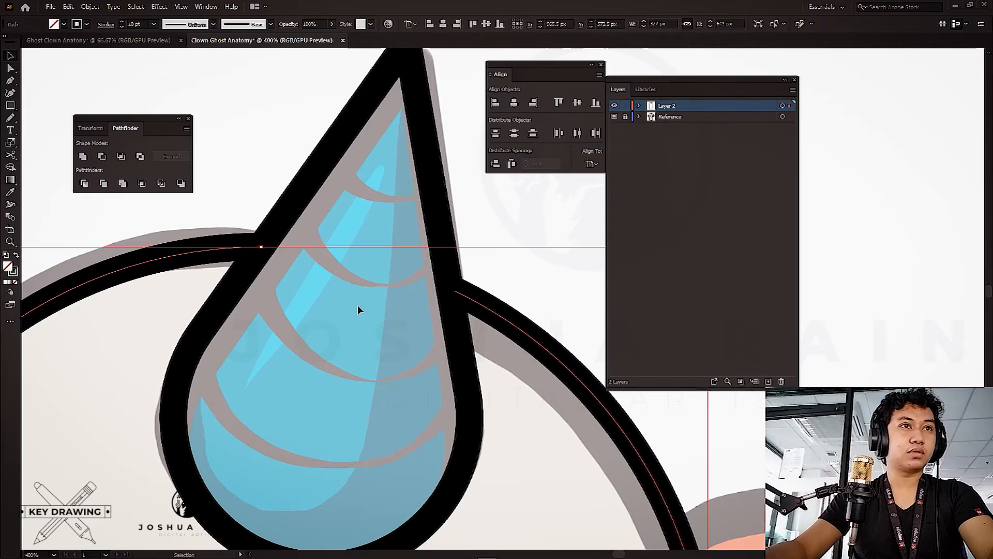
{"action": "key", "text": "ctrl+z"}
Add an anchor point to the dome outline where it crosses the horn's right edge
{"action": "key", "text": "plus"}
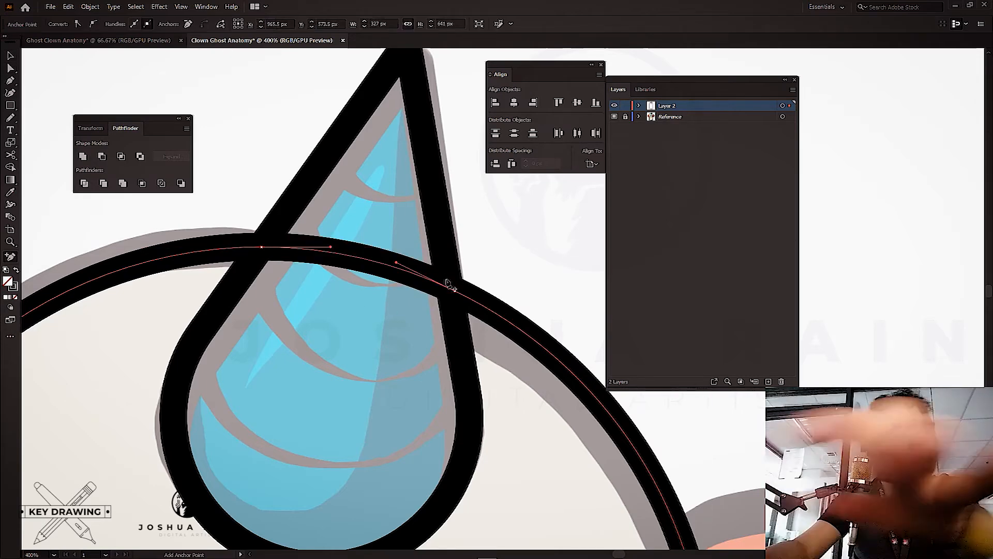
{"action": "left_click", "coordinate": [454, 294]}
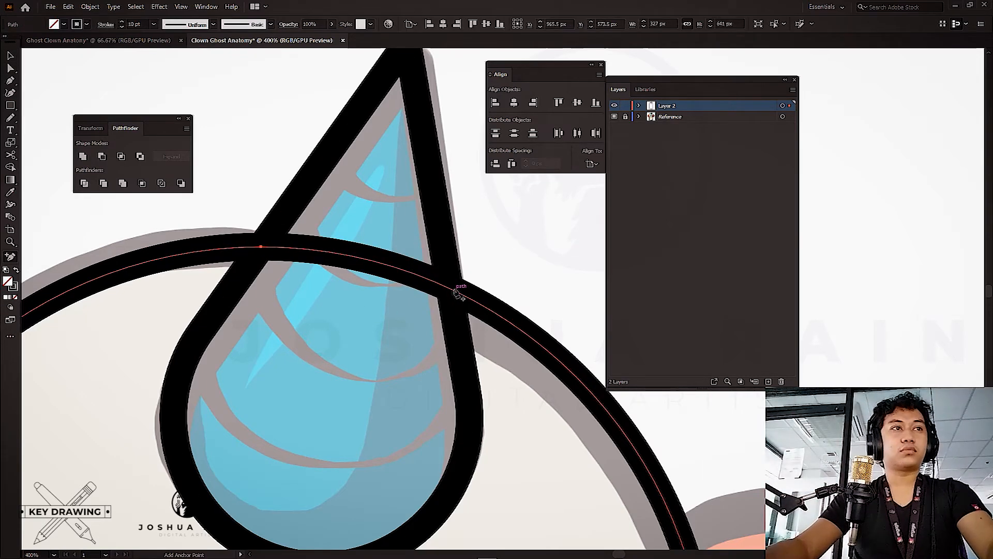
{"action": "key", "text": "v"}
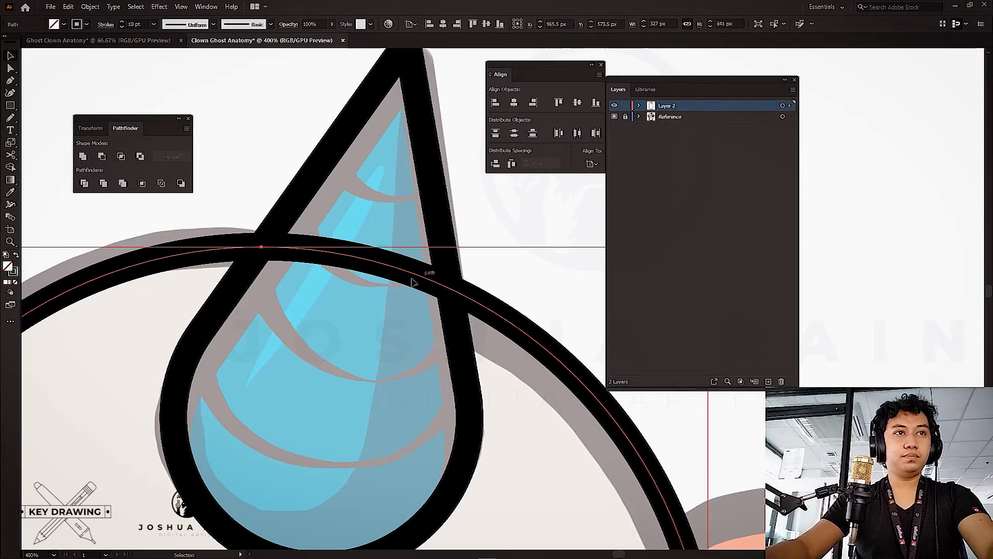
{"action": "key", "text": "plus"}
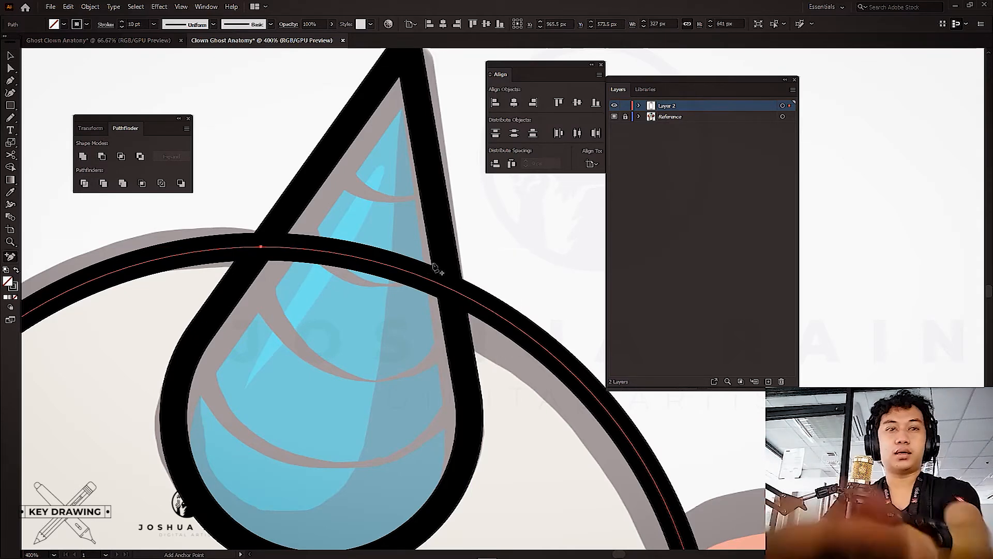
{"action": "left_click", "coordinate": [453, 293]}
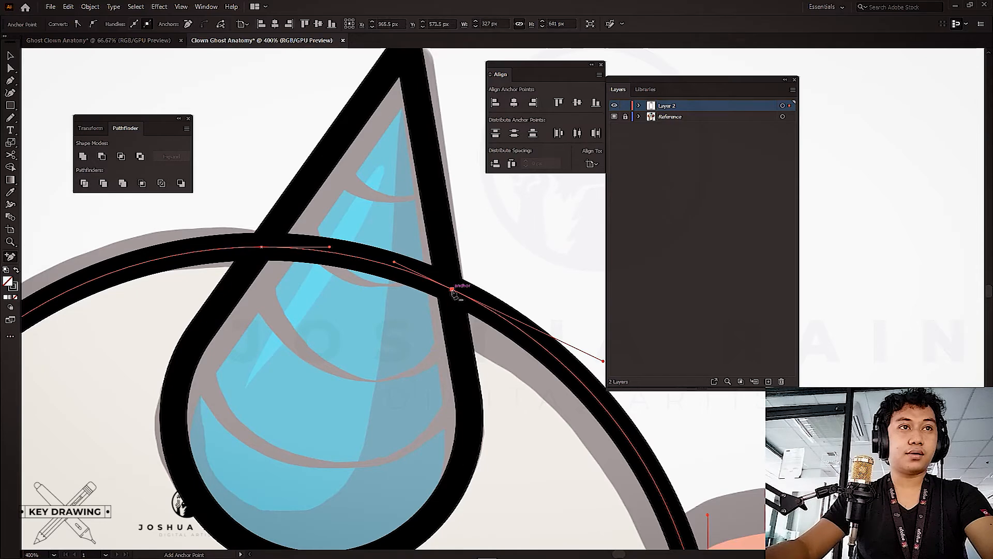
Try to delete the dome outline's segment inside the horn with Direct Selection
{"action": "scroll", "coordinate": [453, 294], "scroll_direction": "down", "scroll_amount": 5}
{"action": "scroll", "coordinate": [451, 299], "scroll_direction": "up", "scroll_amount": 4}
{"action": "key", "text": "a"}
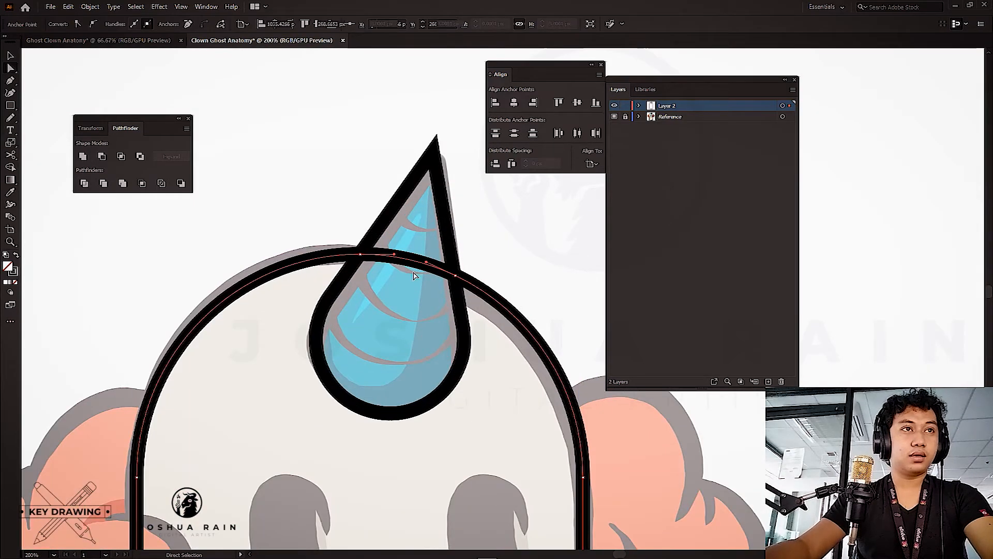
{"action": "scroll", "coordinate": [422, 239], "scroll_direction": "up", "scroll_amount": 2}
{"action": "key", "text": "ctrl"}
{"action": "key", "text": "v"}
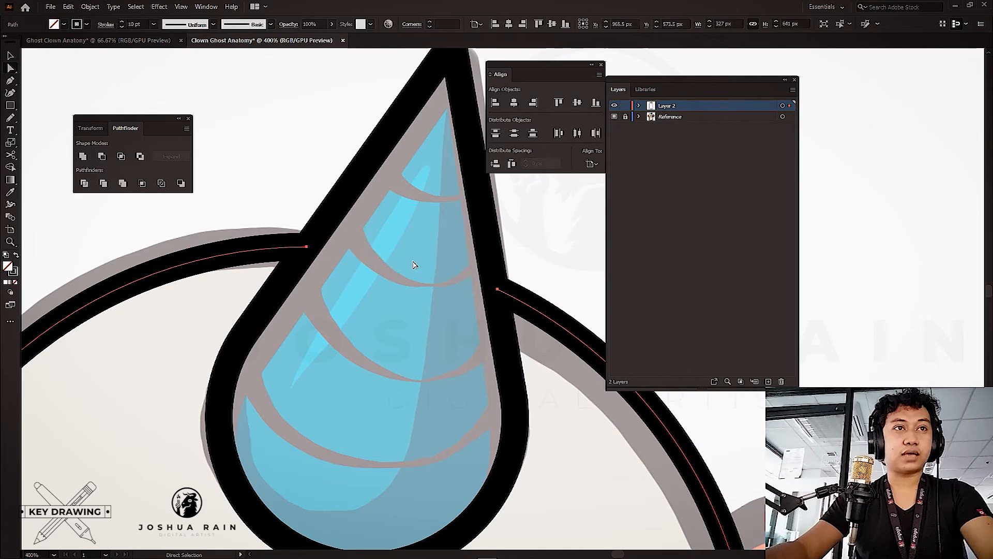
{"action": "scroll", "coordinate": [406, 294], "scroll_direction": "down", "scroll_amount": 1}
{"action": "scroll", "coordinate": [406, 293], "scroll_direction": "down", "scroll_amount": 5}
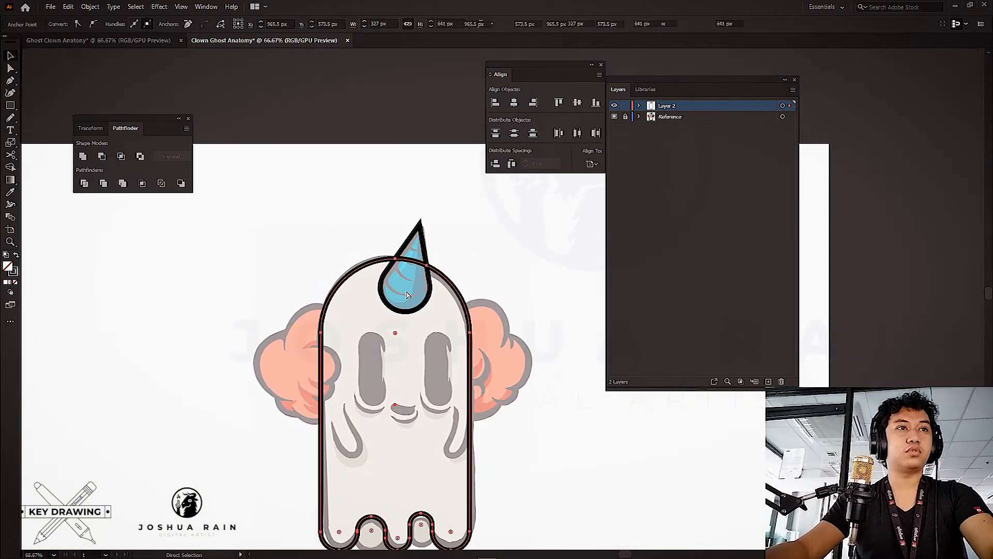
Add an anchor point where the dome crosses the horn's right edge, delete the dome segment inside the horn, and deselect
{"action": "left_click", "coordinate": [409, 256]}
{"action": "scroll", "coordinate": [409, 254], "scroll_direction": "up", "scroll_amount": 4}
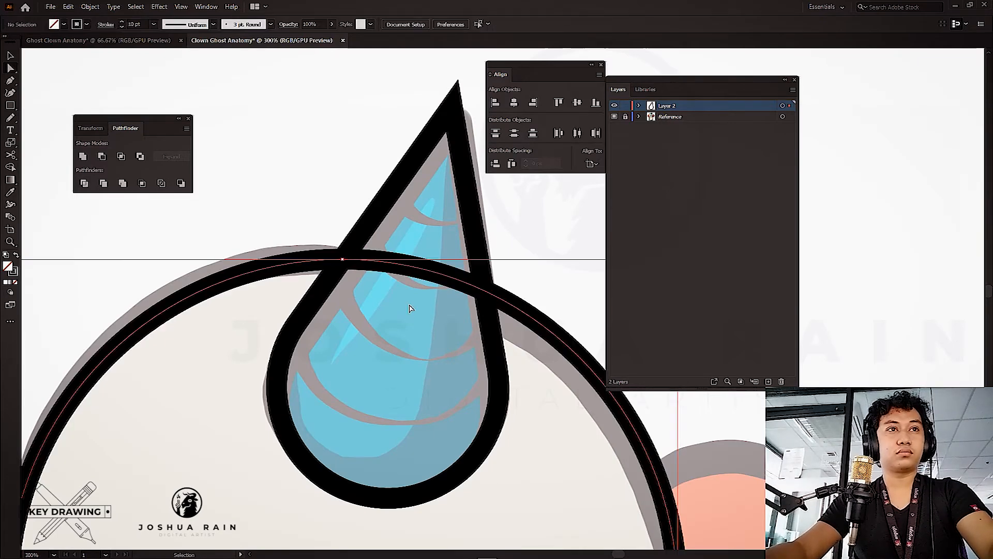
{"action": "key", "text": "plus"}
{"action": "left_click", "coordinate": [485, 291]}
{"action": "key", "text": "a"}
{"action": "left_click", "coordinate": [418, 267]}
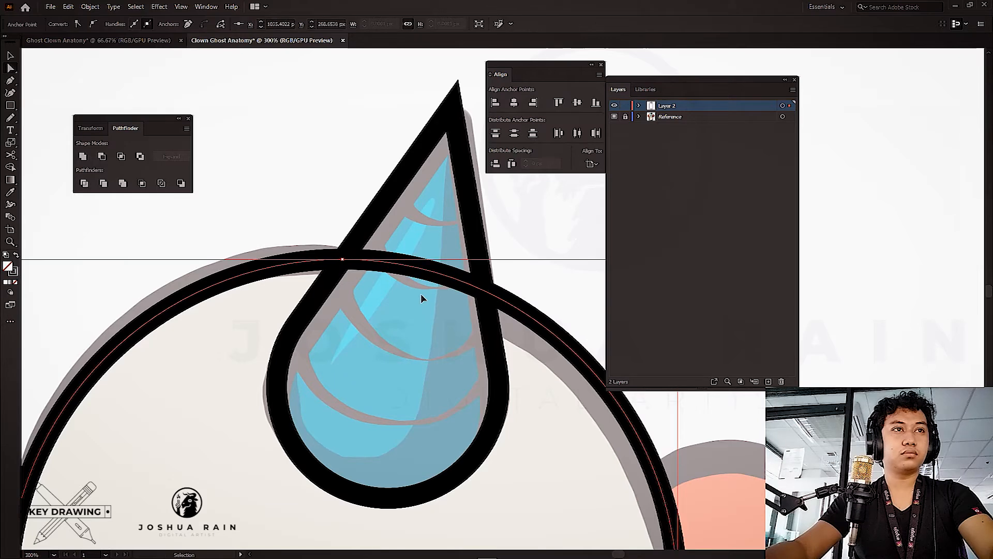
{"action": "key", "text": "Delete"}
{"action": "left_click_drag", "start_coordinate": [421, 293], "coordinate": [371, 328]}
{"action": "key", "text": "v"}
{"action": "left_click", "coordinate": [360, 300]}
{"action": "key", "text": "ctrl+shift+a"}
Draw the two upper curved stripes across the horn with the Pen tool, following the reference bands from edge to edge
{"action": "key", "text": "p"}
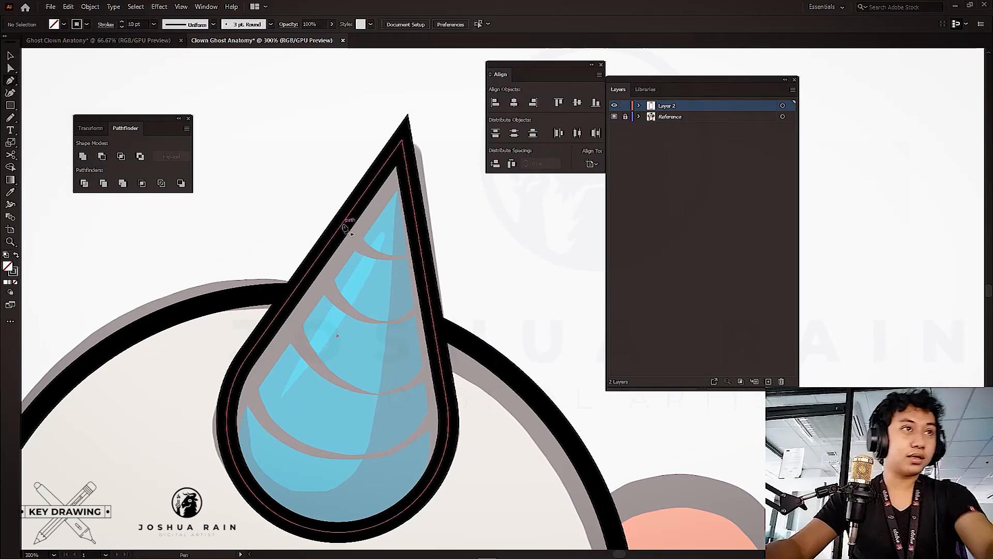
{"action": "left_click_drag", "start_coordinate": [342, 225], "coordinate": [344, 229]}
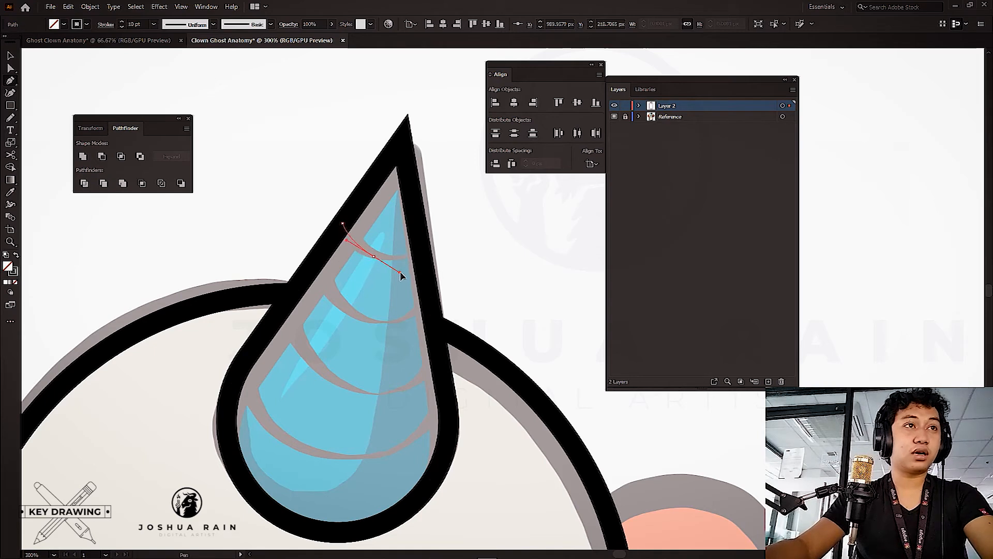
{"action": "left_click_drag", "start_coordinate": [407, 270], "coordinate": [440, 248]}
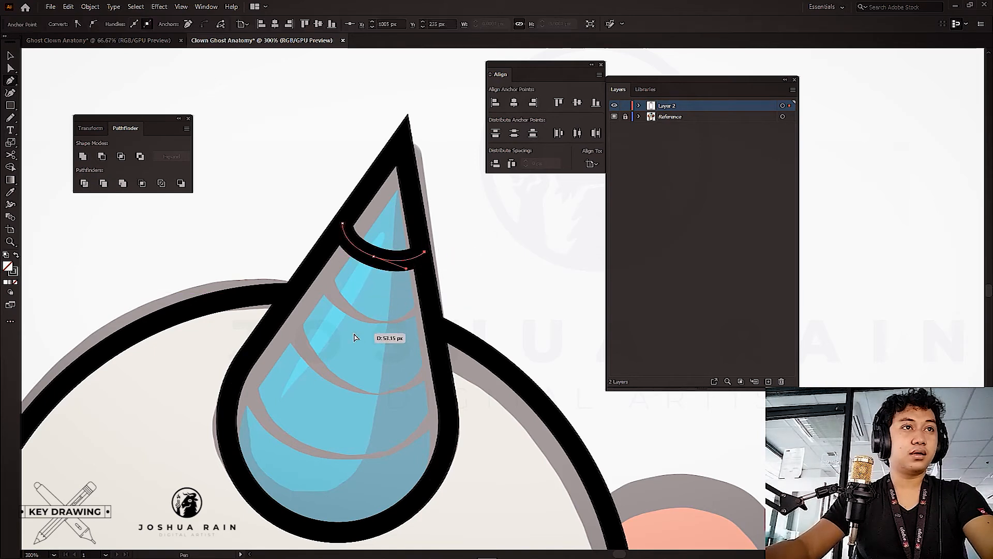
{"action": "left_click", "coordinate": [314, 264]}
{"action": "left_click_drag", "start_coordinate": [367, 322], "coordinate": [392, 327]}
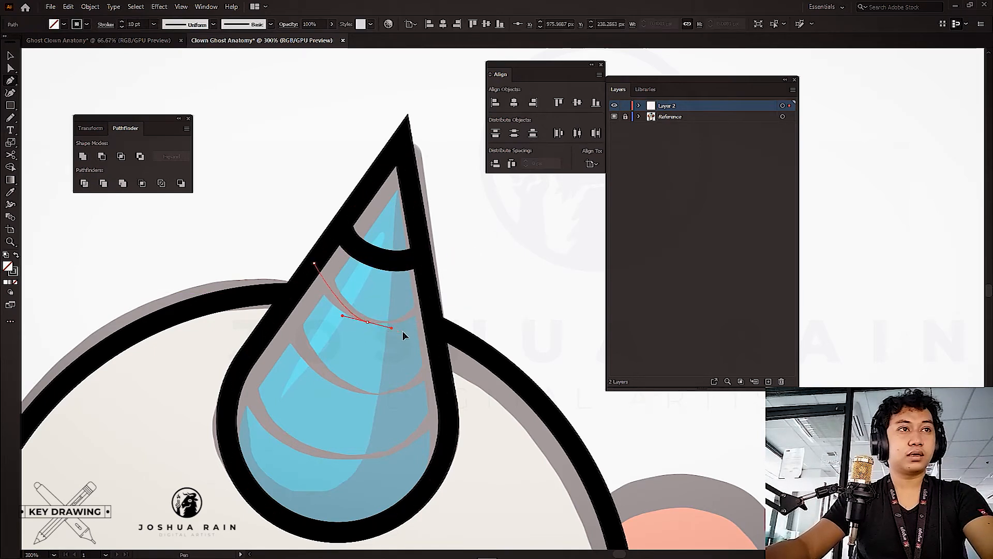
{"action": "left_click", "coordinate": [433, 301]}
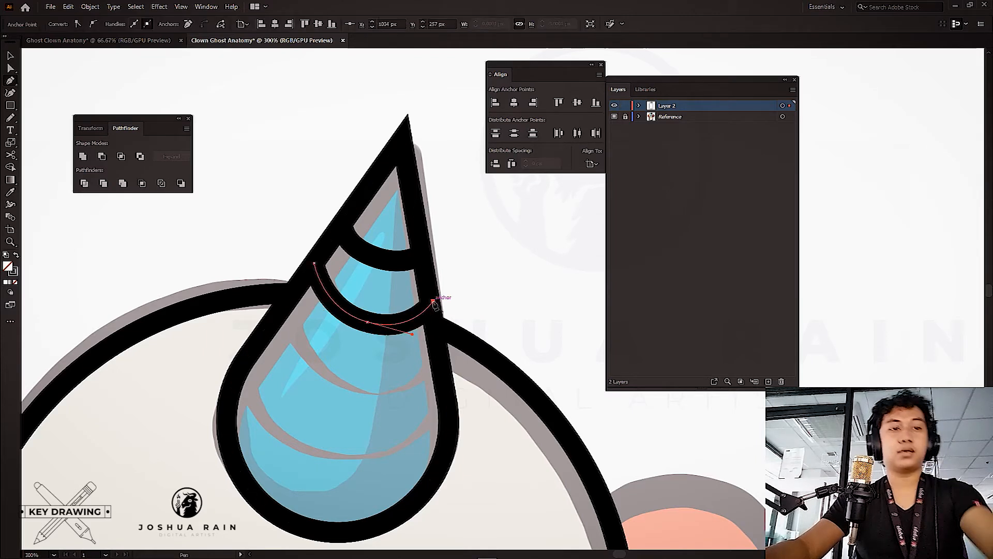
Draw the two lower curved stripes across the horn with the Pen tool, ending each on the horn's outline
{"action": "left_click", "coordinate": [282, 309]}
{"action": "left_click_drag", "start_coordinate": [362, 391], "coordinate": [428, 396]}
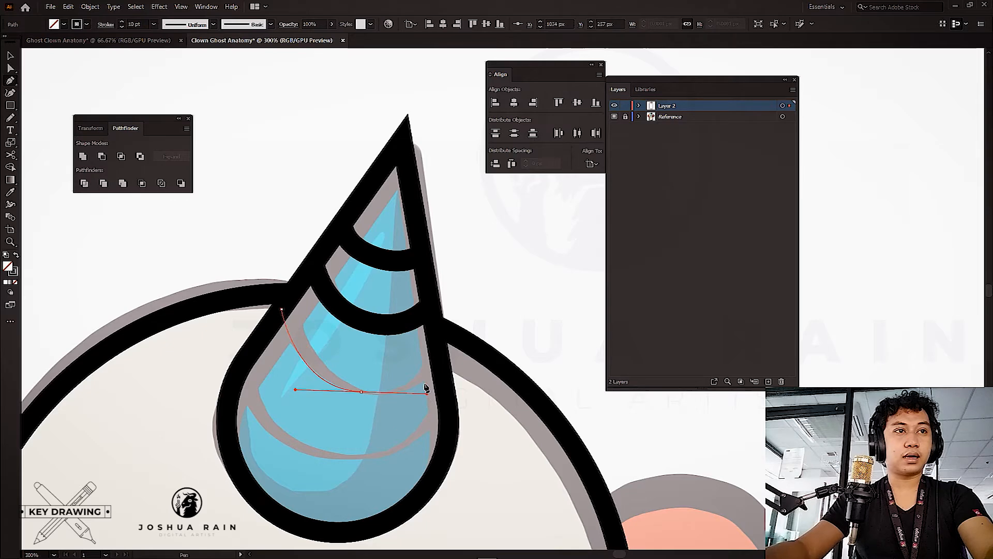
{"action": "left_click", "coordinate": [440, 362]}
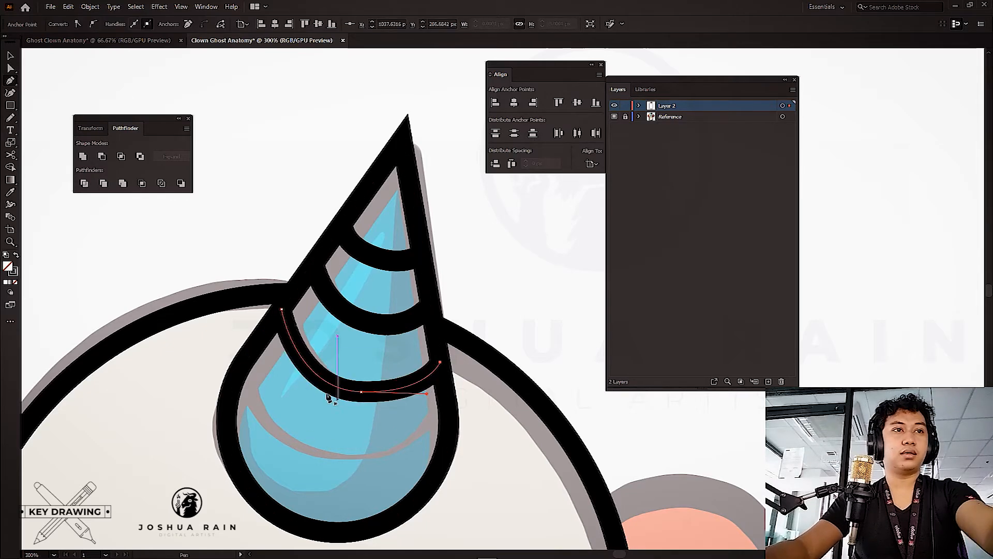
{"action": "key", "text": "Escape"}
{"action": "left_click", "coordinate": [242, 364]}
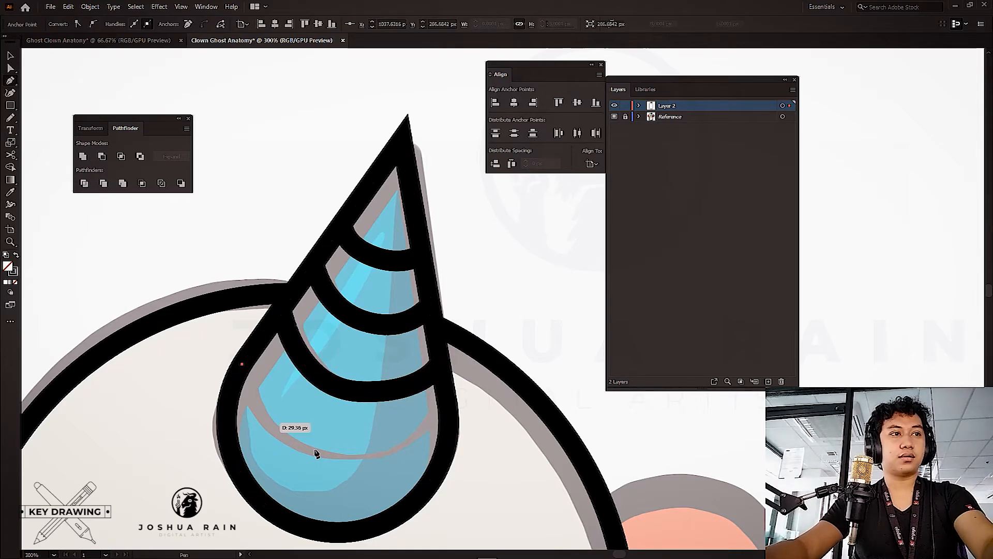
{"action": "left_click_drag", "start_coordinate": [339, 455], "coordinate": [424, 459]}
{"action": "left_click", "coordinate": [450, 417]}
{"action": "key", "text": "Escape"}
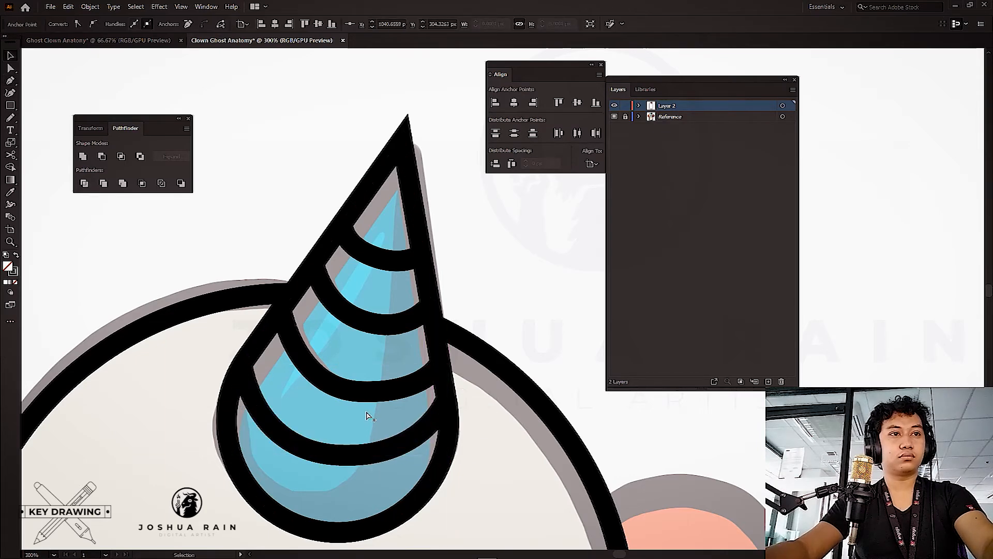
Toggle the Reference layer's visibility and inspect the body and horn linework as a whole
{"action": "scroll", "coordinate": [368, 415], "scroll_direction": "down", "scroll_amount": 4}
{"action": "left_click_drag", "start_coordinate": [377, 386], "coordinate": [373, 224]}
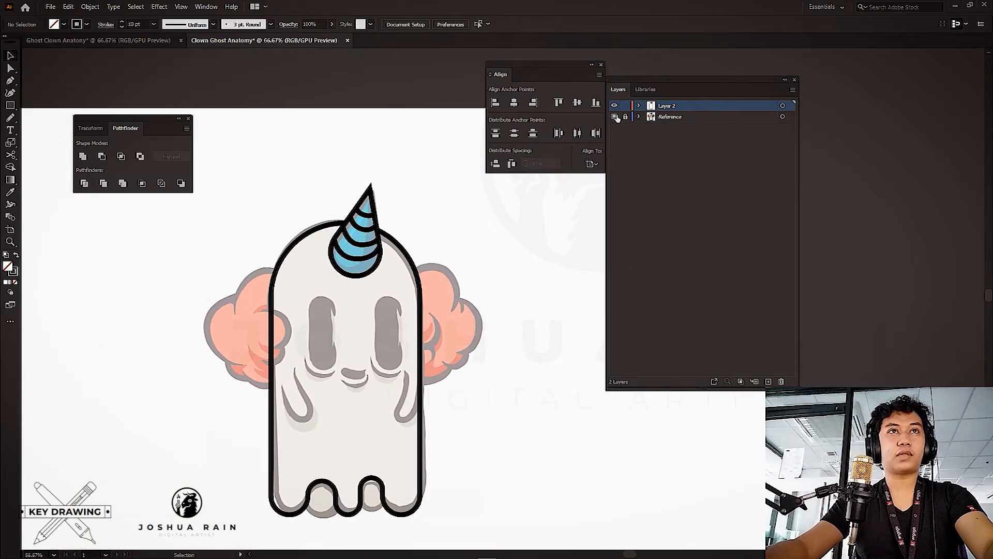
{"action": "left_click", "coordinate": [614, 117]}
{"action": "scroll", "coordinate": [358, 386], "scroll_direction": "up", "scroll_amount": 2}
{"action": "left_click_drag", "start_coordinate": [314, 376], "coordinate": [248, 301]}
{"action": "scroll", "coordinate": [358, 386], "scroll_direction": "down", "scroll_amount": 4}
{"action": "scroll", "coordinate": [249, 301], "scroll_direction": "down", "scroll_amount": 1}
{"action": "left_click_drag", "start_coordinate": [316, 350], "coordinate": [364, 361]}
{"action": "scroll", "coordinate": [294, 292], "scroll_direction": "up", "scroll_amount": 2}
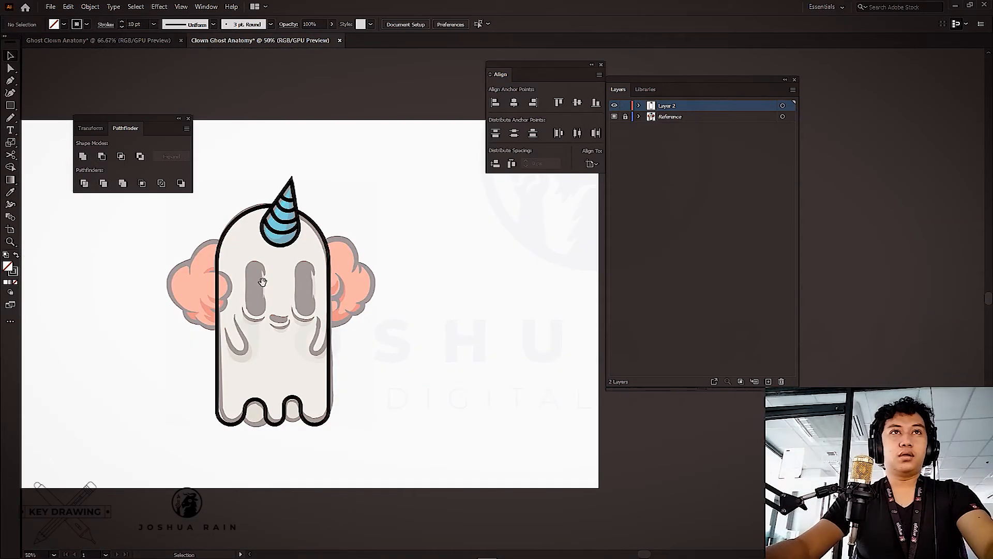
Rename the linework layer above the Reference layer as Body
{"action": "double_click", "coordinate": [668, 108]}
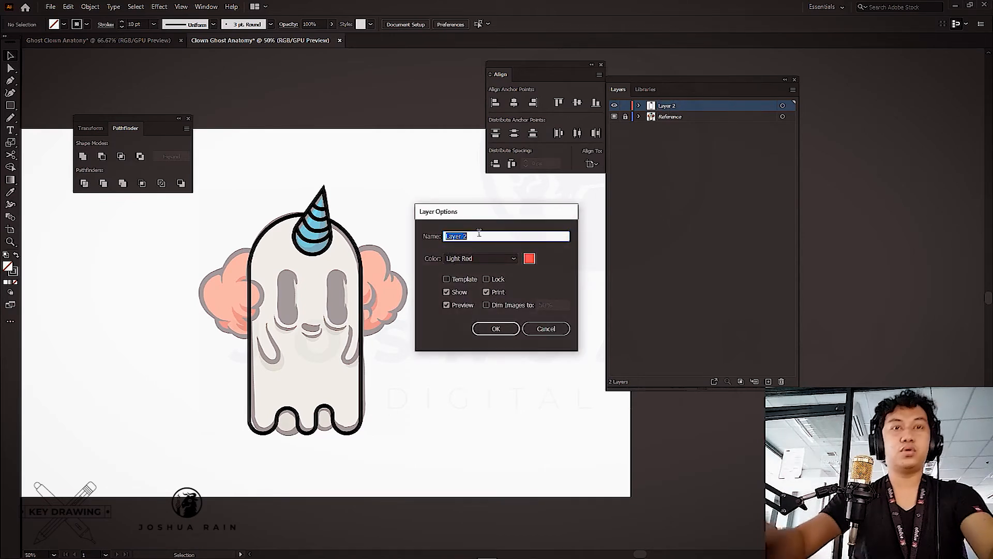
{"action": "key", "text": "Return"}
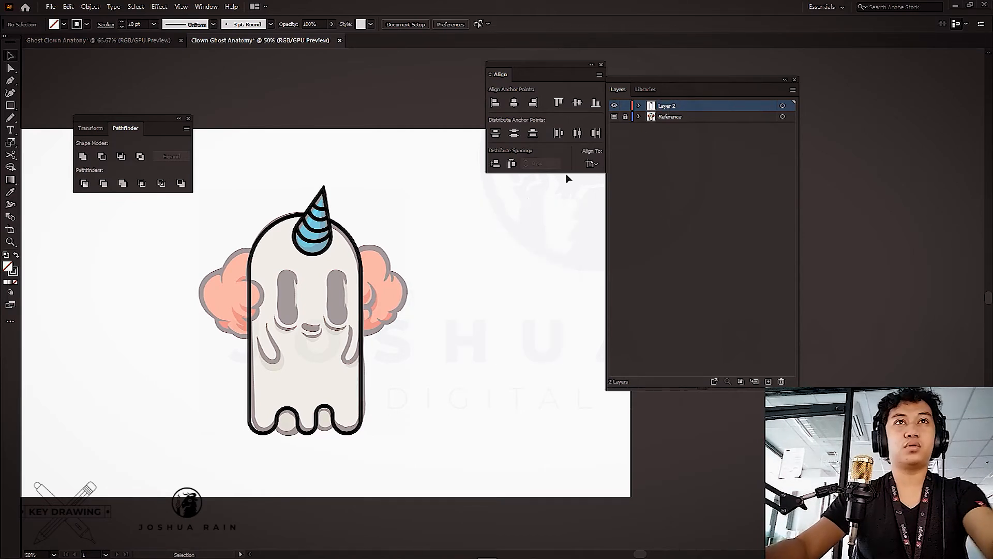
{"action": "double_click", "coordinate": [667, 106]}
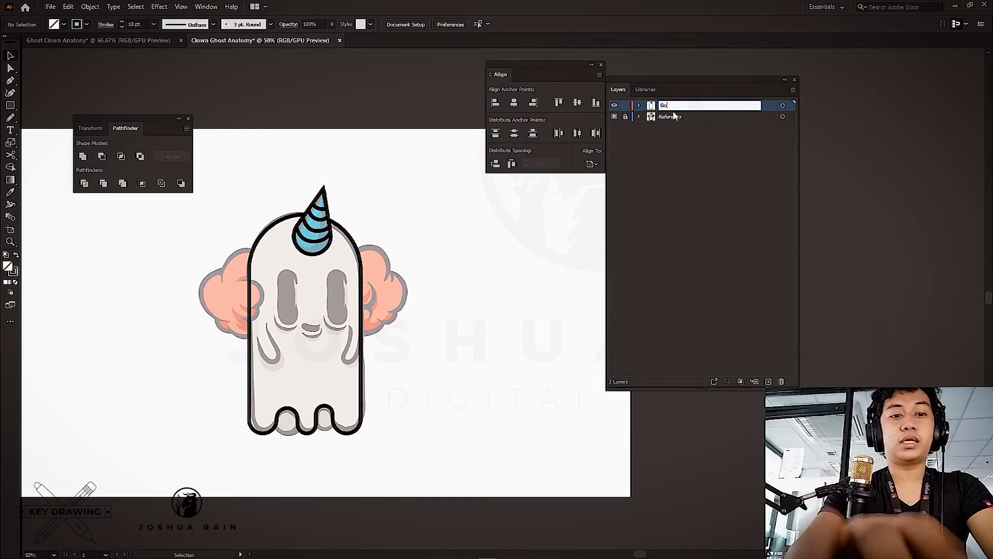
{"action": "key", "text": "Return"}
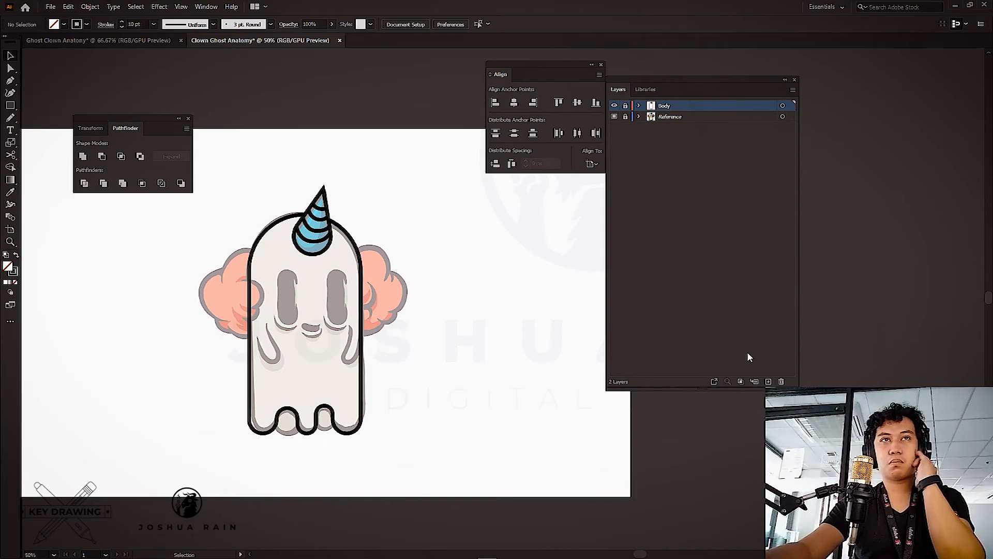
Try tracing the upper lobe of the hair puff at the body's right side with the Pen tool
{"action": "scroll", "coordinate": [285, 285], "scroll_direction": "up", "scroll_amount": 5}
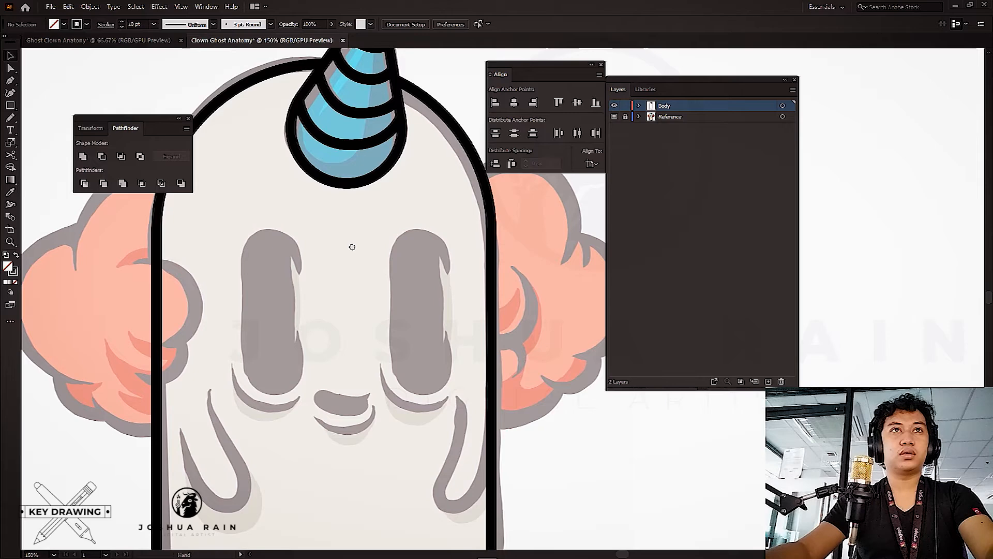
{"action": "left_click_drag", "start_coordinate": [421, 243], "coordinate": [367, 252]}
{"action": "left_click_drag", "start_coordinate": [366, 287], "coordinate": [460, 270]}
{"action": "left_click_drag", "start_coordinate": [290, 294], "coordinate": [355, 293]}
{"action": "left_click_drag", "start_coordinate": [479, 219], "coordinate": [377, 264]}
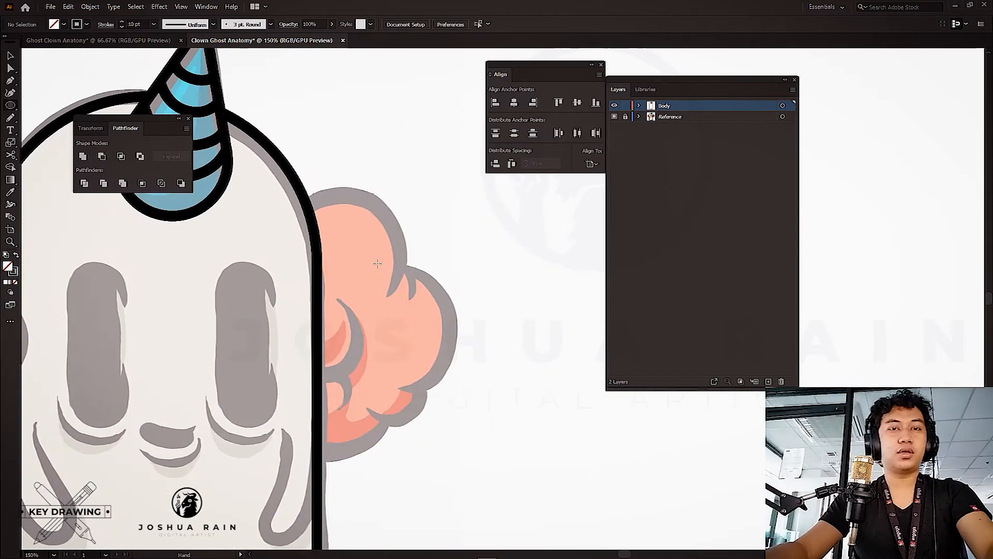
{"action": "left_click_drag", "start_coordinate": [402, 201], "coordinate": [356, 151]}
{"action": "scroll", "coordinate": [288, 165], "scroll_direction": "up", "scroll_amount": 2}
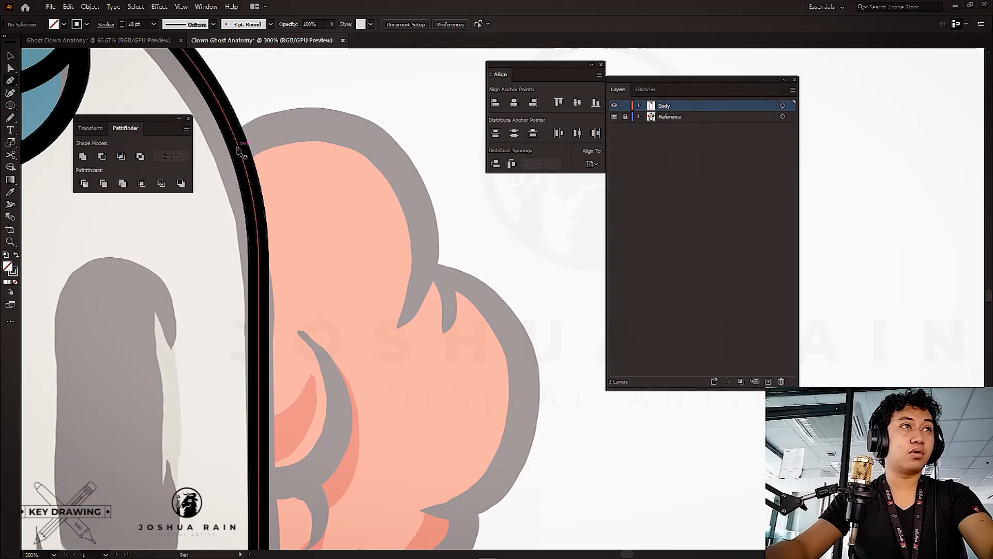
{"action": "left_click", "coordinate": [238, 146]}
{"action": "left_click_drag", "start_coordinate": [415, 211], "coordinate": [452, 330]}
{"action": "left_click", "coordinate": [355, 358]}
{"action": "key", "text": "v"}
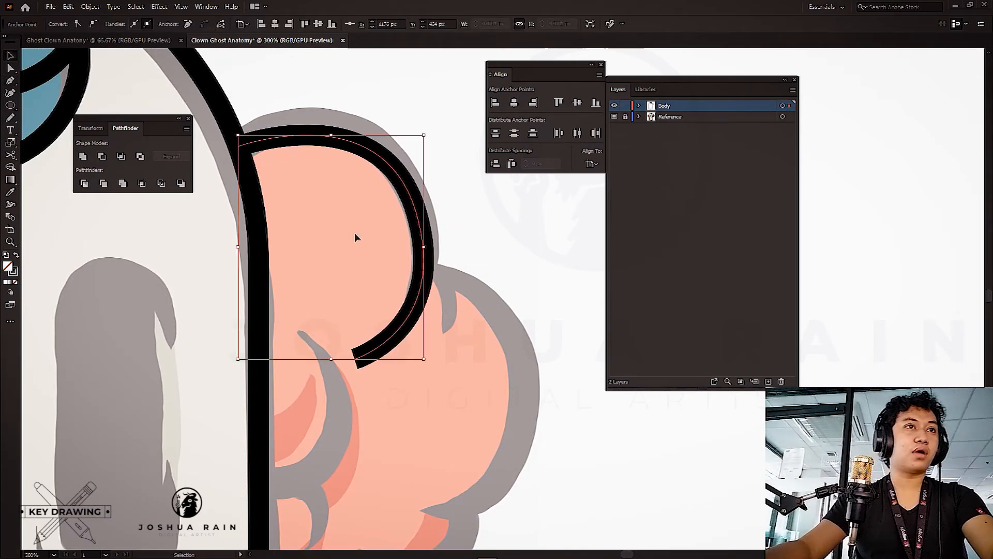
{"action": "left_click", "coordinate": [355, 232]}
{"action": "left_click_drag", "start_coordinate": [441, 172], "coordinate": [463, 258]}
{"action": "left_click", "coordinate": [462, 260]}
{"action": "scroll", "coordinate": [361, 328], "scroll_direction": "down", "scroll_amount": 2}
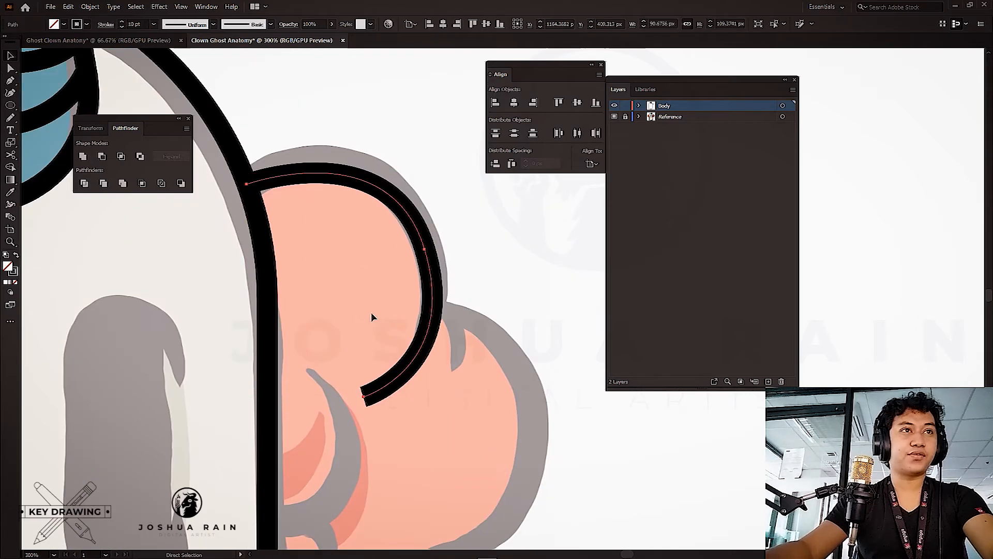
{"action": "key", "text": "Delete"}
Draw a circle about 138 px wide over the right puff's upper lobe and add anchor points at the lobe's end and the body outline
{"action": "mouse_move", "coordinate": [437, 162]}
{"action": "left_mouse_down"}
{"action": "mouse_move", "coordinate": [191, 442]}
{"action": "mouse_move", "coordinate": [155, 443]}
{"action": "left_mouse_up"}
{"action": "key", "text": "v"}
{"action": "key", "text": "plus"}
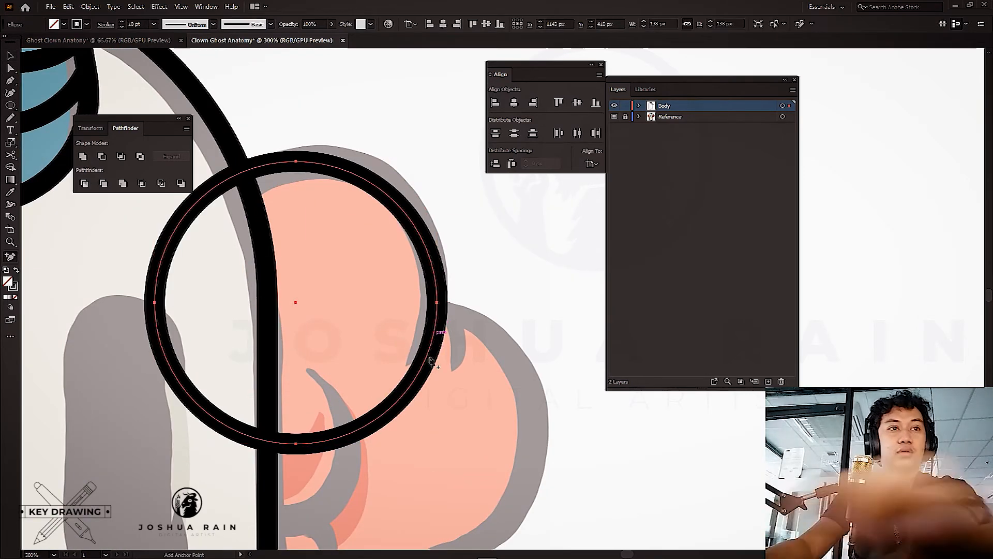
{"action": "left_click", "coordinate": [420, 371]}
{"action": "left_click_drag", "start_coordinate": [271, 355], "coordinate": [351, 381]}
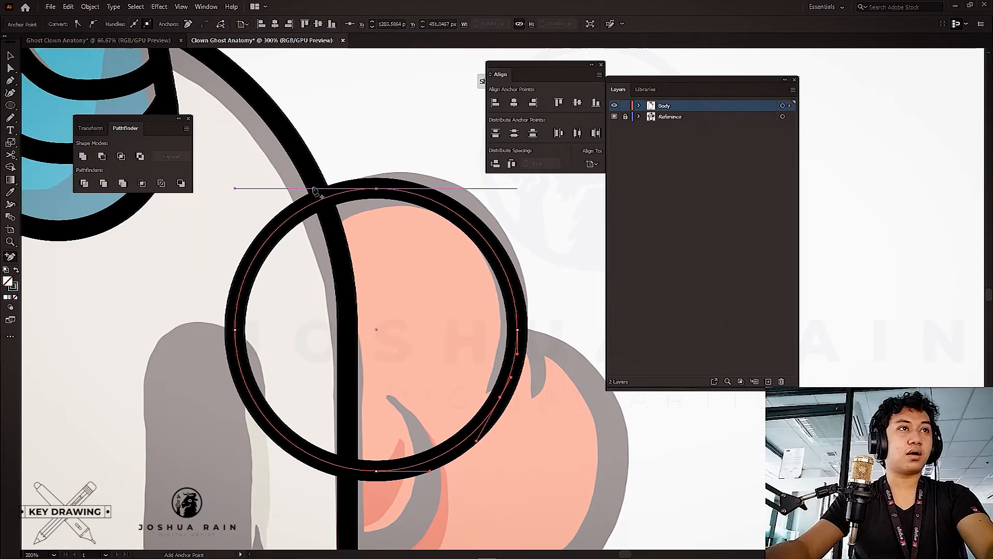
{"action": "left_click", "coordinate": [323, 200]}
{"action": "left_click_drag", "start_coordinate": [228, 290], "coordinate": [264, 225]}
Delete the circle's part inside the body and puff, leaving only the arc along the upper lobe's outer edge
{"action": "key", "text": "a"}
{"action": "left_click_drag", "start_coordinate": [245, 224], "coordinate": [280, 311]}
{"action": "left_click_drag", "start_coordinate": [419, 430], "coordinate": [420, 432]}
{"action": "key", "text": "Delete"}
{"action": "key", "text": "v"}
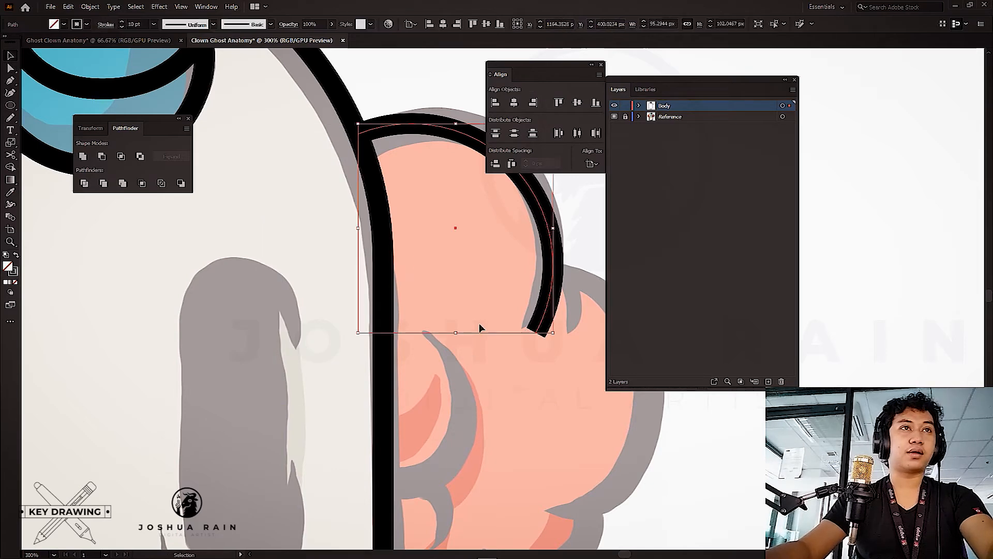
{"action": "left_click", "coordinate": [479, 325]}
Draw a small circle near the lower end of the upper lobe's arc, delete its lower half, and position it on the small crease
{"action": "left_click_drag", "start_coordinate": [481, 318], "coordinate": [327, 318]}
{"action": "key", "text": "l"}
{"action": "mouse_move", "coordinate": [468, 280]}
{"action": "left_mouse_down"}
{"action": "mouse_move", "coordinate": [333, 392]}
{"action": "mouse_move", "coordinate": [327, 419]}
{"action": "left_mouse_up"}
{"action": "left_click_drag", "start_coordinate": [398, 352], "coordinate": [335, 427]}
{"action": "key", "text": "a"}
{"action": "key", "text": "Delete"}
{"action": "left_click_drag", "start_coordinate": [262, 316], "coordinate": [323, 359]}
Add an anchor point where the small arc crosses the upper lobe's line and delete the portion left of it, keeping a short crease
{"action": "key", "text": "plus"}
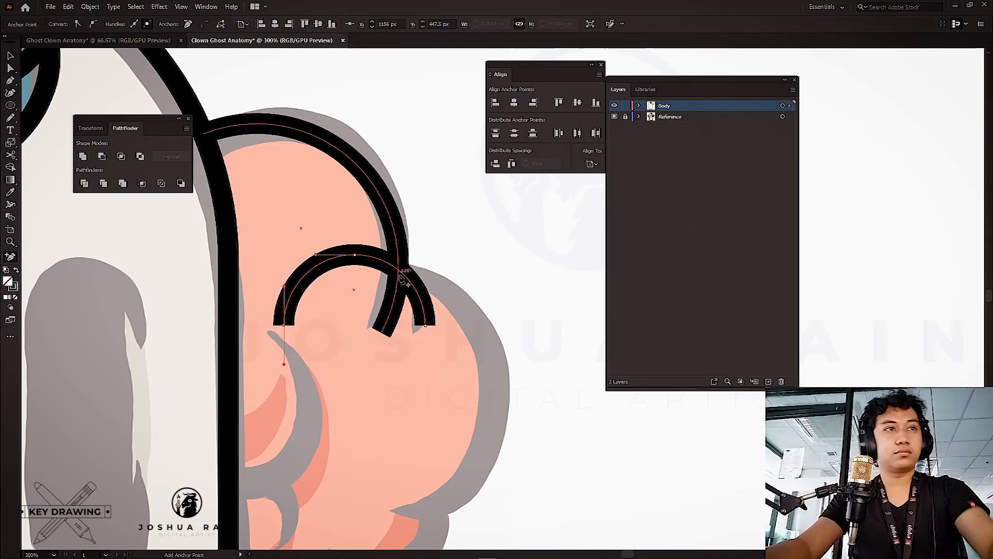
{"action": "left_click", "coordinate": [398, 270]}
{"action": "left_click", "coordinate": [398, 270]}
{"action": "key", "text": "ctrl+z"}
{"action": "key", "text": "a"}
{"action": "left_click_drag", "start_coordinate": [365, 245], "coordinate": [272, 345]}
{"action": "key", "text": "Delete"}
{"action": "left_click_drag", "start_coordinate": [336, 427], "coordinate": [309, 335]}
{"action": "key", "text": "v"}
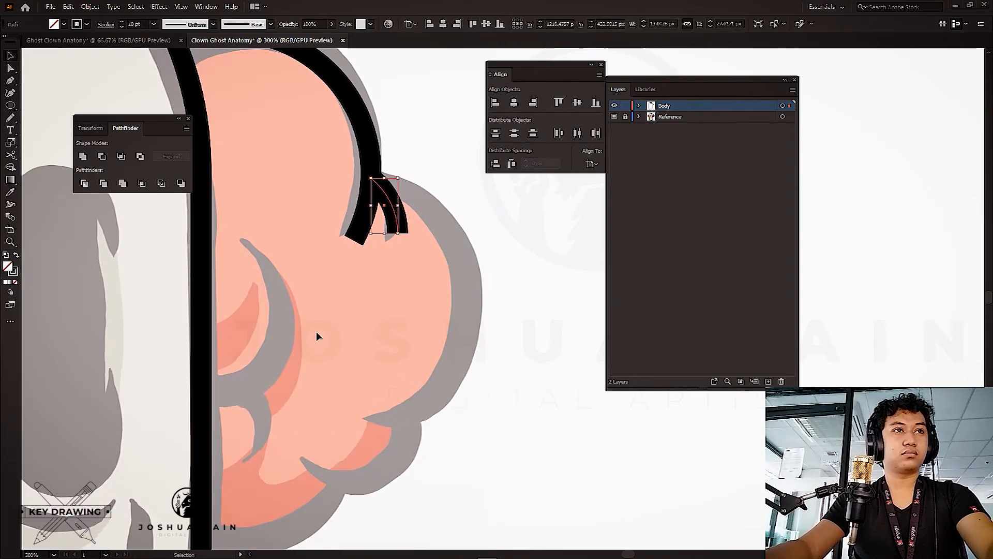
{"action": "left_click", "coordinate": [316, 328]}
Draw a 128 px circle, move it over the right puff's middle lobe, and delete its left half
{"action": "mouse_move", "coordinate": [535, 289]}
{"action": "left_mouse_down"}
{"action": "mouse_move", "coordinate": [244, 459]}
{"action": "mouse_move", "coordinate": [274, 424]}
{"action": "left_mouse_up"}
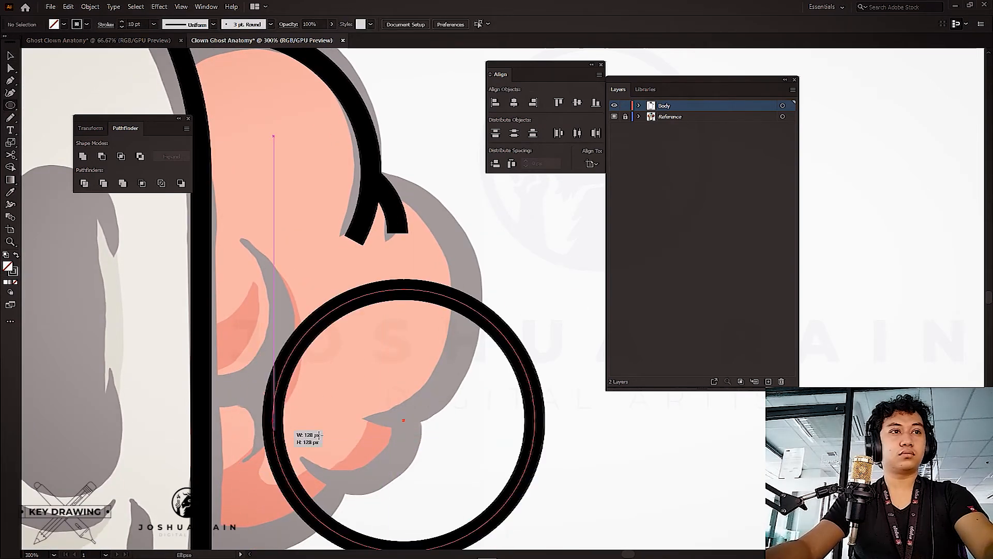
{"action": "key", "text": "v"}
{"action": "mouse_move", "coordinate": [404, 421]}
{"action": "left_mouse_down"}
{"action": "mouse_move", "coordinate": [363, 324]}
{"action": "mouse_move", "coordinate": [337, 303]}
{"action": "left_mouse_up"}
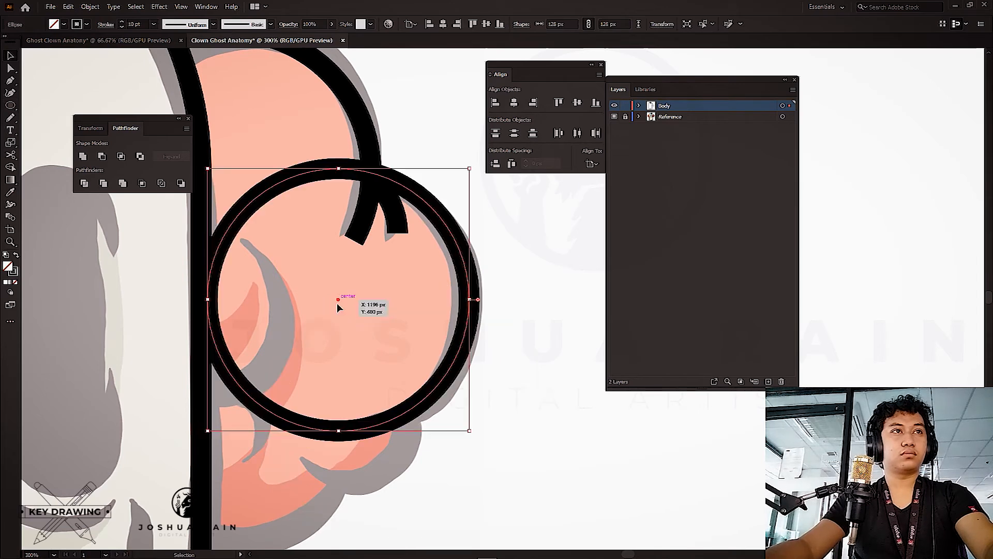
{"action": "key", "text": "a"}
{"action": "left_click_drag", "start_coordinate": [303, 333], "coordinate": [347, 339]}
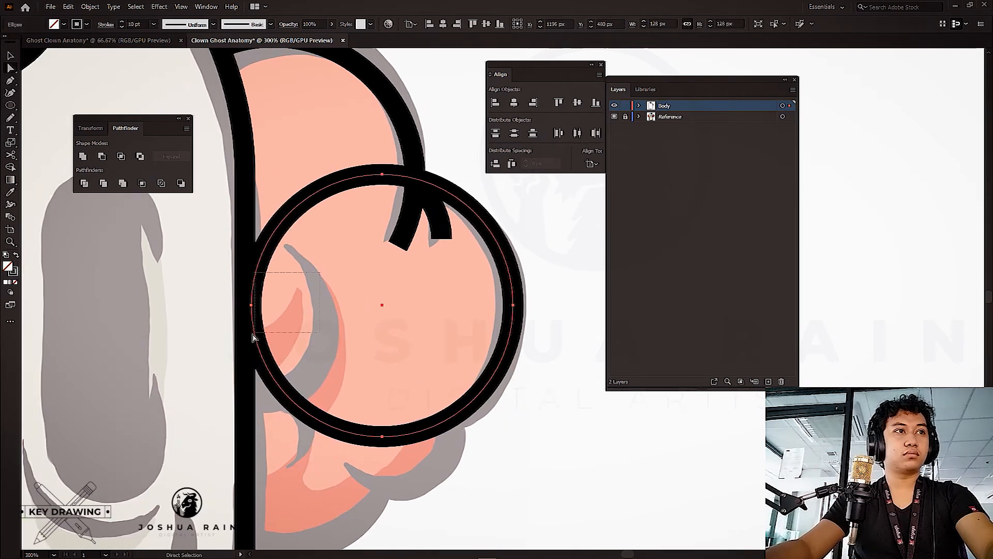
{"action": "left_click_drag", "start_coordinate": [247, 340], "coordinate": [248, 339]}
{"action": "key", "text": "Delete"}
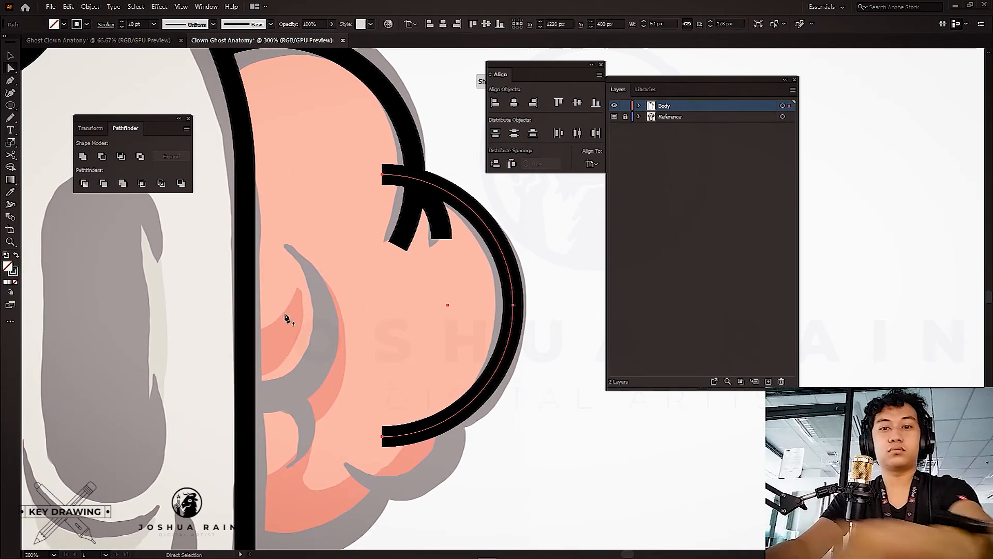
Add an anchor point where the middle lobe's arc meets the upper lobe's line and delete the excess end beyond it
{"action": "key", "text": "plus"}
{"action": "left_click", "coordinate": [415, 180]}
{"action": "key", "text": "a"}
{"action": "left_click", "coordinate": [382, 175]}
{"action": "key", "text": "Delete"}
{"action": "left_click_drag", "start_coordinate": [317, 408], "coordinate": [302, 336]}
{"action": "left_click_drag", "start_coordinate": [372, 373], "coordinate": [373, 375]}
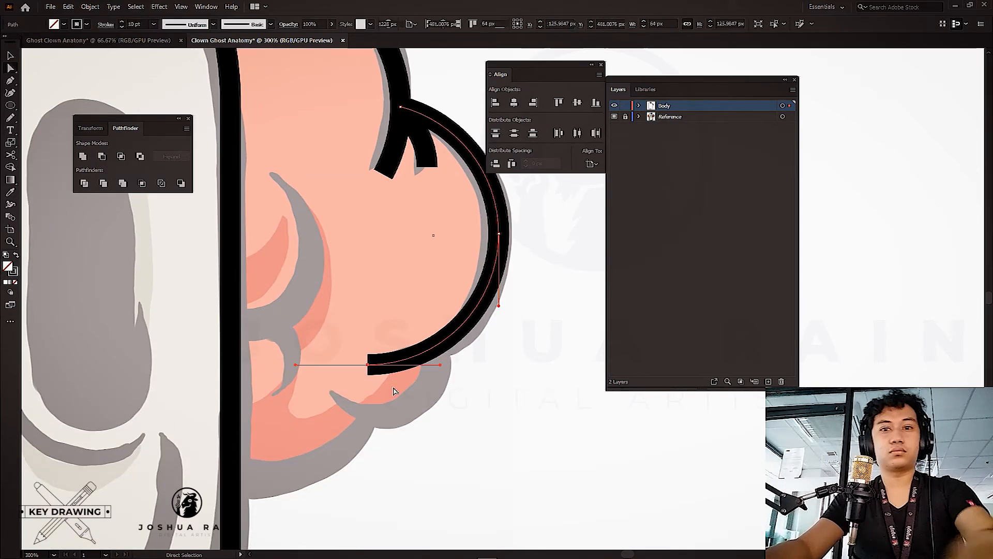
Add an anchor point near the lower end of the middle lobe's arc and delete the end point to shorten it
{"action": "key", "text": "plus"}
{"action": "left_click", "coordinate": [387, 364]}
{"action": "key", "text": "a"}
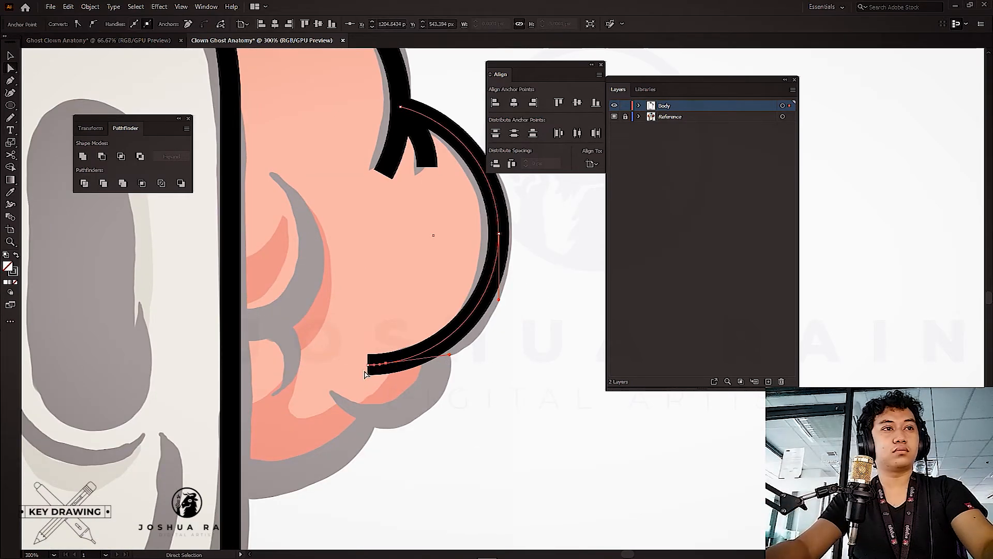
{"action": "left_click_drag", "start_coordinate": [374, 385], "coordinate": [376, 382]}
{"action": "key", "text": "Delete"}
Draw a 56 px circle, move it over the small lobe below the middle one, and delete its upper-left segment
{"action": "left_click_drag", "start_coordinate": [427, 431], "coordinate": [432, 374]}
{"action": "left_click_drag", "start_coordinate": [497, 369], "coordinate": [440, 426]}
{"action": "key", "text": "v"}
{"action": "left_click_drag", "start_coordinate": [498, 369], "coordinate": [385, 305]}
{"action": "key", "text": "a"}
{"action": "left_click", "coordinate": [343, 284]}
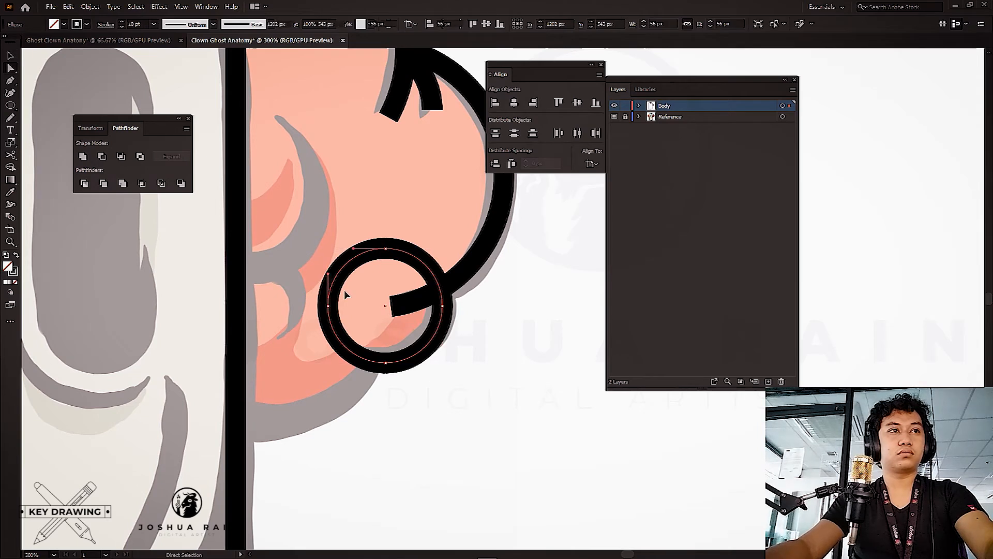
{"action": "key", "text": "Delete"}
Add an anchor point where the small lobe's arc meets the middle lobe's line and delete the excess upper end
{"action": "key", "text": "plus"}
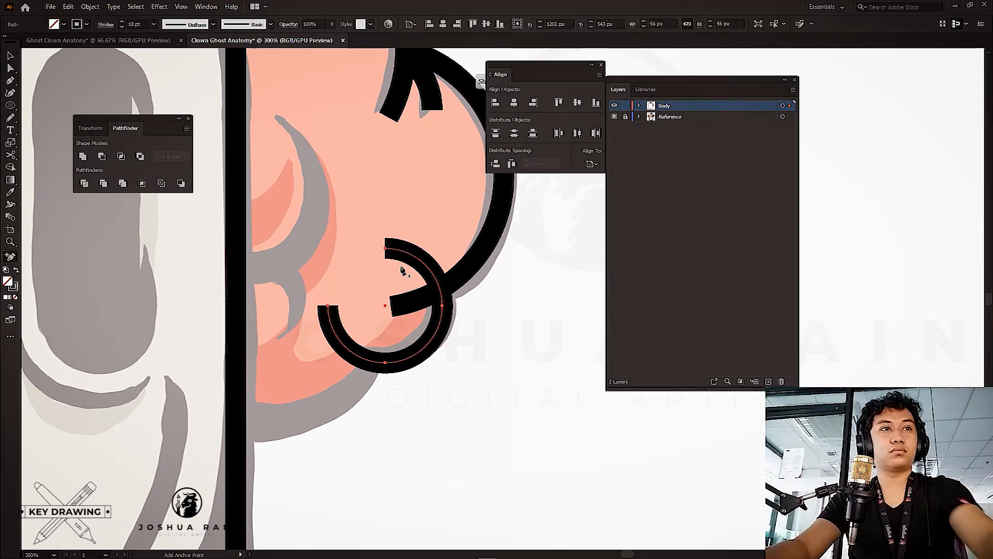
{"action": "key", "text": "v"}
{"action": "left_click_drag", "start_coordinate": [447, 367], "coordinate": [455, 350]}
{"action": "key", "text": "a"}
{"action": "left_click_drag", "start_coordinate": [368, 283], "coordinate": [386, 250]}
{"action": "key", "text": "v"}
{"action": "left_click", "coordinate": [410, 389]}
Draw a 100 px circle, enlarge it to about 113 px, and position it over the right puff's bottom lobe
{"action": "mouse_move", "coordinate": [505, 366]}
{"action": "left_mouse_down"}
{"action": "mouse_move", "coordinate": [432, 397]}
{"action": "mouse_move", "coordinate": [287, 506]}
{"action": "left_mouse_up"}
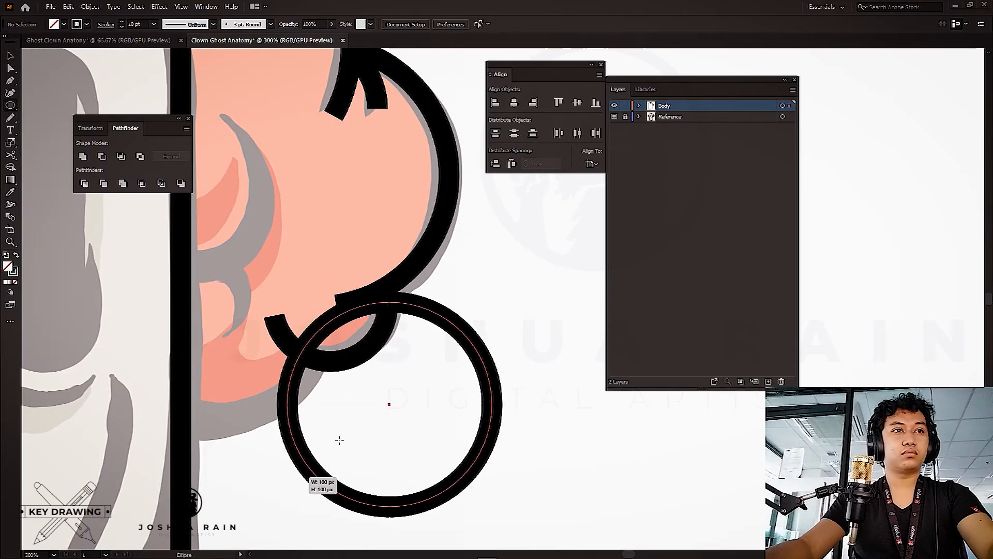
{"action": "key", "text": "v"}
{"action": "left_click_drag", "start_coordinate": [390, 404], "coordinate": [290, 368]}
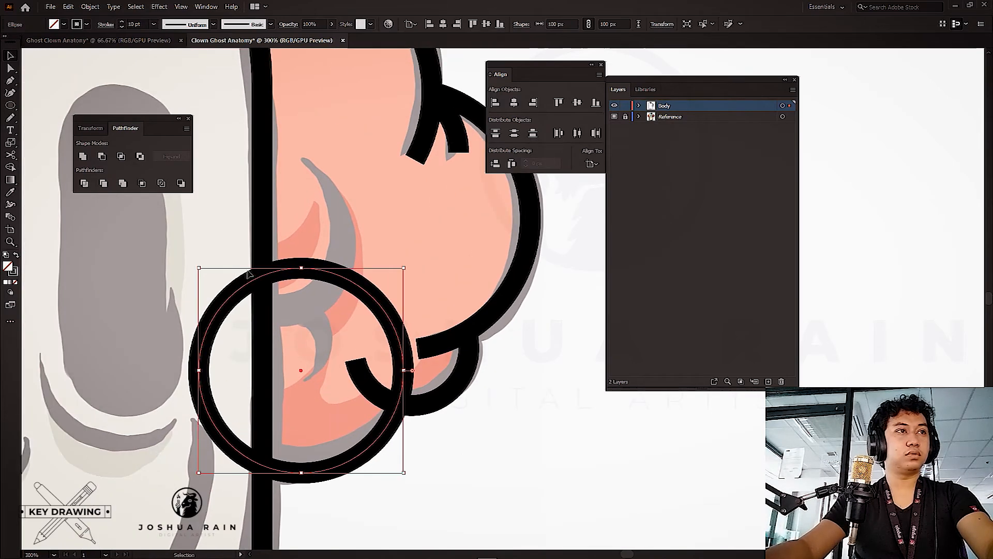
{"action": "left_click_drag", "start_coordinate": [200, 269], "coordinate": [172, 241]}
{"action": "left_click_drag", "start_coordinate": [302, 342], "coordinate": [315, 309]}
Add anchor points where the circle crosses the body line and the small lobe, and delete everything except the bottom lobe's arc
{"action": "key", "text": "plus"}
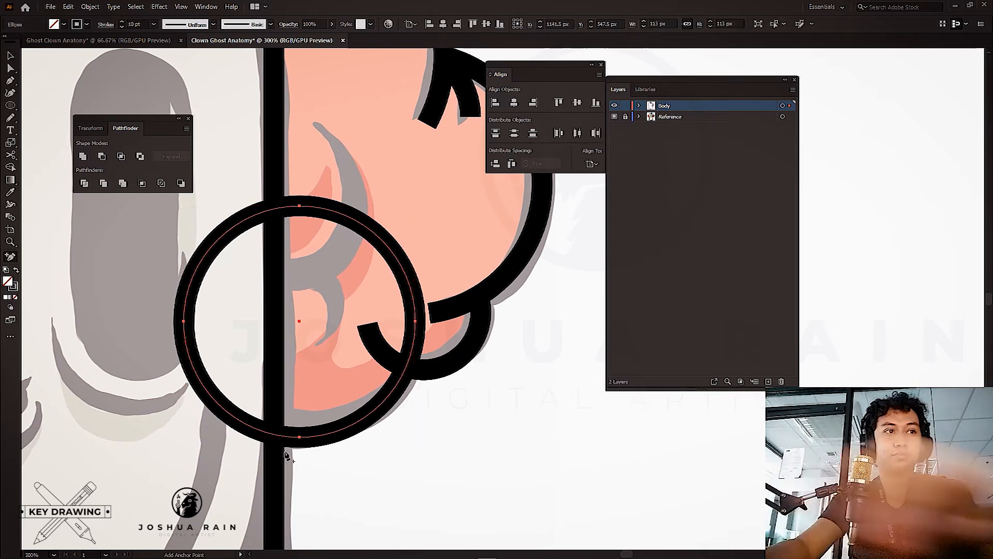
{"action": "left_click", "coordinate": [275, 436]}
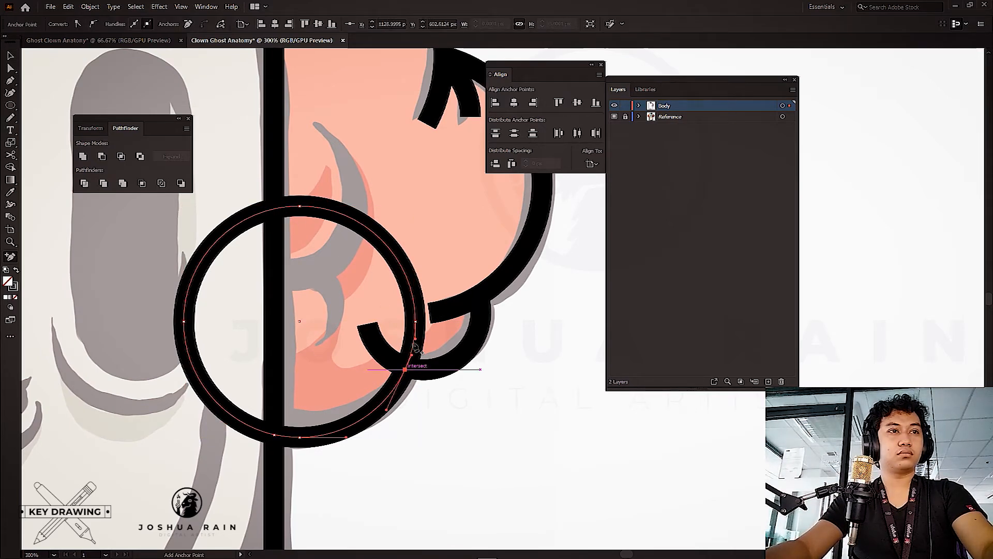
{"action": "key", "text": "a"}
{"action": "left_click_drag", "start_coordinate": [296, 249], "coordinate": [291, 253]}
{"action": "left_click_drag", "start_coordinate": [137, 304], "coordinate": [239, 369]}
{"action": "key", "text": "ctrl+x"}
{"action": "key", "text": "v"}
{"action": "left_click", "coordinate": [327, 336]}
Draw a 94 px circle and position it over the large inner curl of the right puff
{"action": "left_click_drag", "start_coordinate": [323, 328], "coordinate": [437, 324]}
{"action": "scroll", "coordinate": [327, 335], "scroll_direction": "down", "scroll_amount": 3}
{"action": "scroll", "coordinate": [454, 335], "scroll_direction": "up", "scroll_amount": 2}
{"action": "key", "text": "l"}
{"action": "scroll", "coordinate": [427, 322], "scroll_direction": "up", "scroll_amount": 1}
{"action": "left_click_drag", "start_coordinate": [341, 357], "coordinate": [226, 452]}
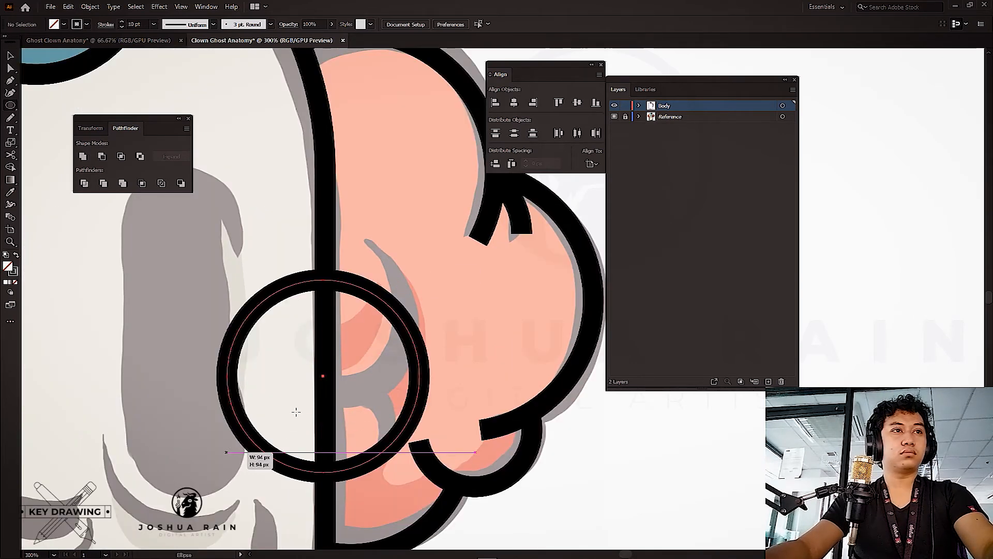
{"action": "key", "text": "v"}
{"action": "left_click_drag", "start_coordinate": [323, 376], "coordinate": [324, 376]}
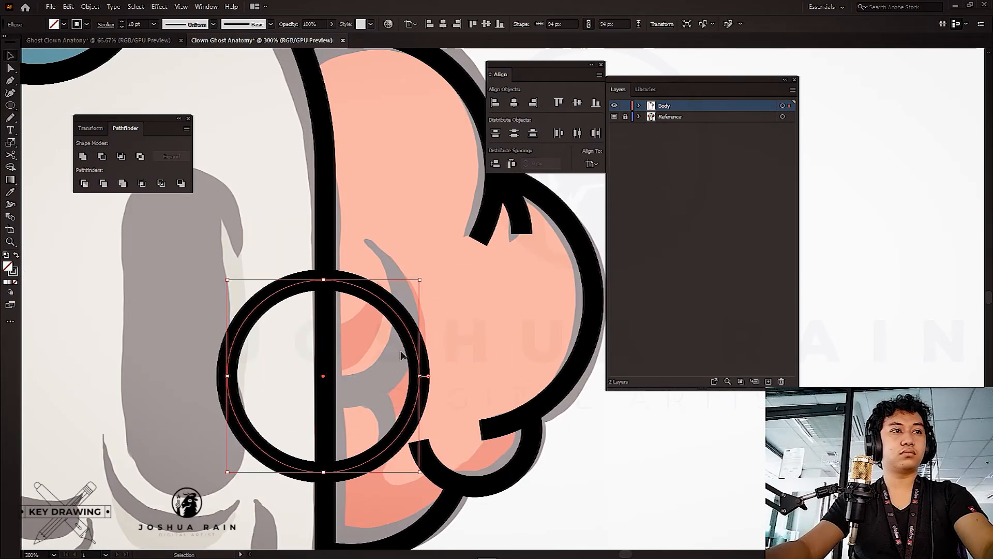
{"action": "mouse_move", "coordinate": [413, 343]}
{"action": "left_mouse_down"}
{"action": "mouse_move", "coordinate": [417, 206]}
{"action": "mouse_move", "coordinate": [414, 291]}
{"action": "left_mouse_up"}
Add an anchor point at the inner curl's upper tip and delete the circle's portion beyond it and left of the body line
{"action": "key", "text": "plus"}
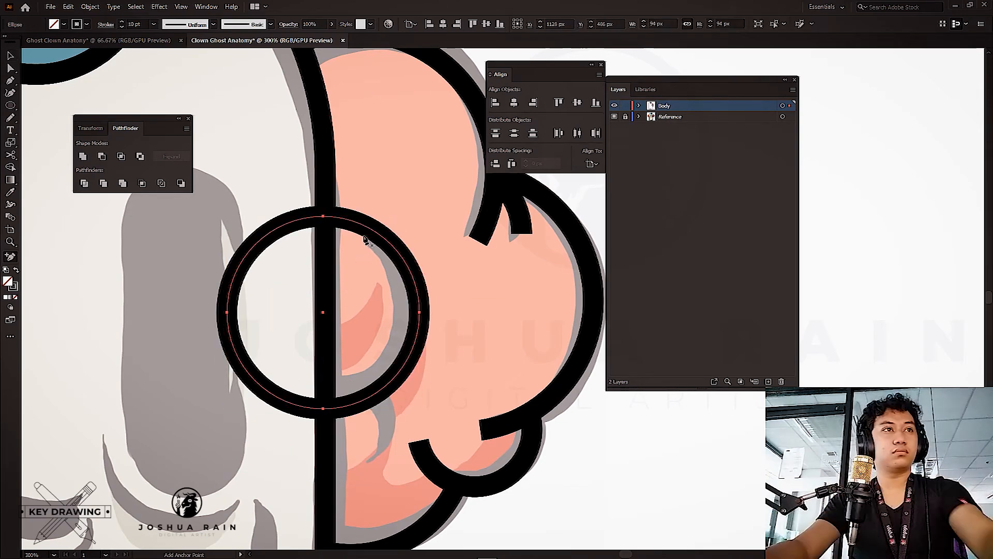
{"action": "key", "text": "a"}
{"action": "left_click", "coordinate": [293, 209]}
{"action": "left_click", "coordinate": [323, 217]}
{"action": "left_click_drag", "start_coordinate": [173, 265], "coordinate": [282, 380]}
{"action": "key", "text": "Delete"}
{"action": "key", "text": "v"}
{"action": "left_click_drag", "start_coordinate": [401, 417], "coordinate": [376, 357]}
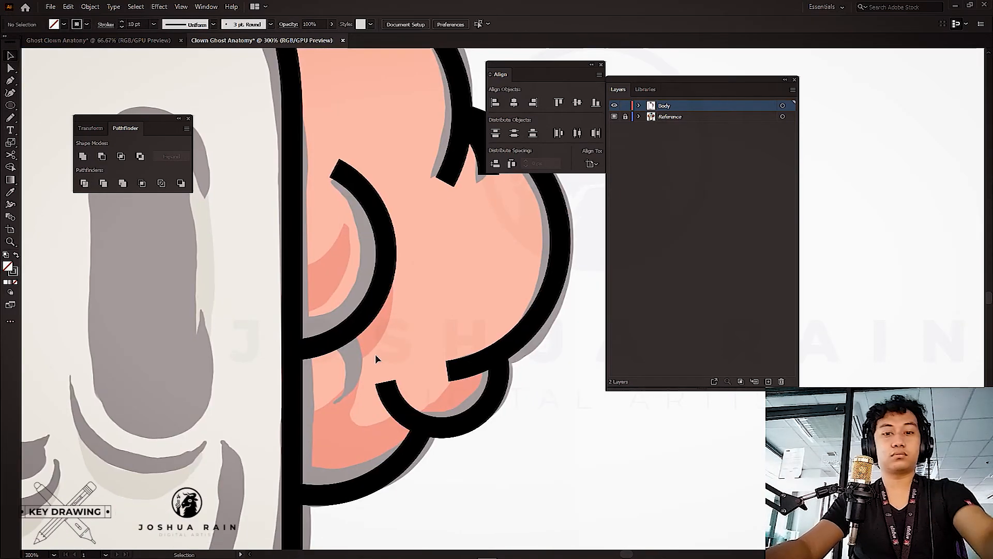
Draw a 38 px circle, move it onto the small curl below the large inner curl, and delete its left half
{"action": "left_click_drag", "start_coordinate": [437, 296], "coordinate": [360, 374]}
{"action": "key", "text": "v"}
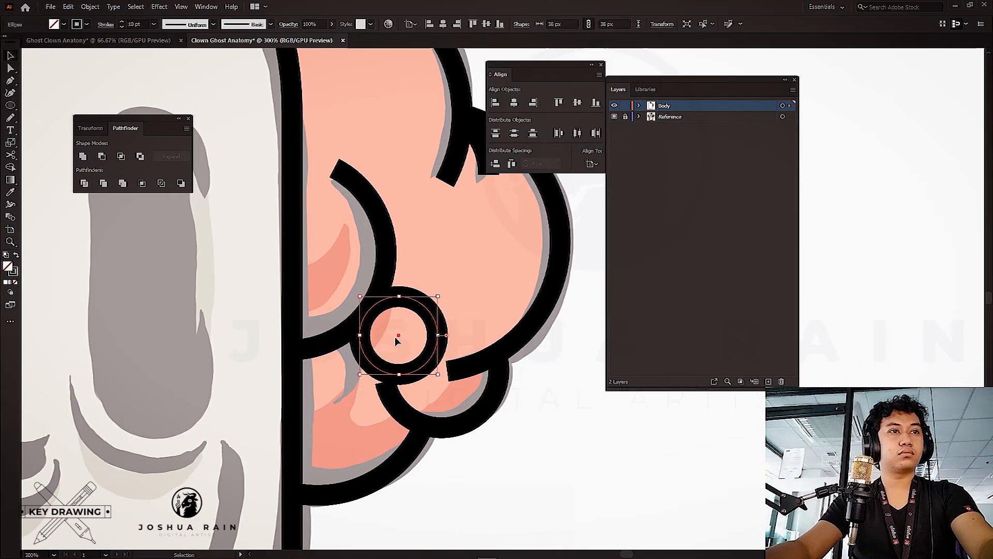
{"action": "left_click_drag", "start_coordinate": [399, 336], "coordinate": [320, 372]}
{"action": "key", "text": "a"}
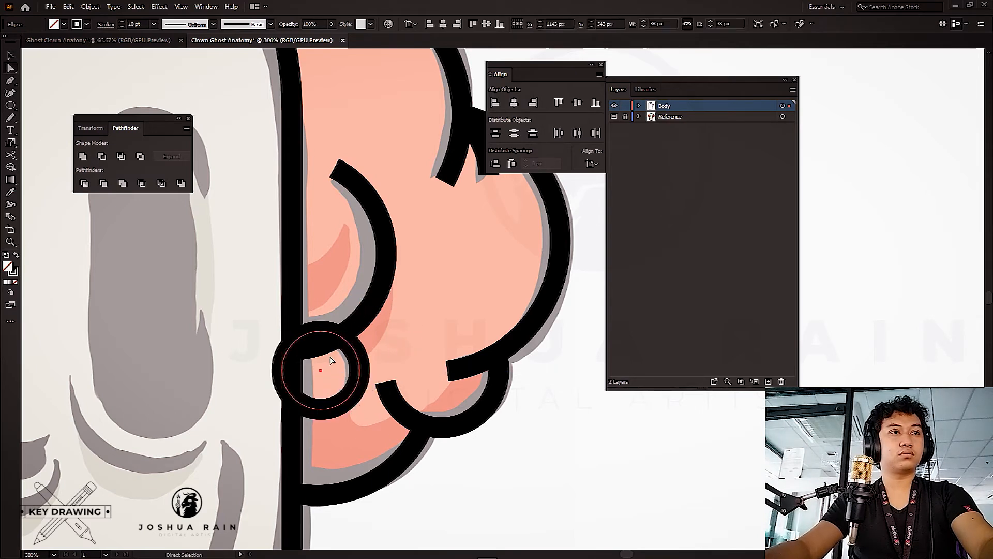
{"action": "left_click", "coordinate": [282, 371]}
{"action": "key", "text": "Delete"}
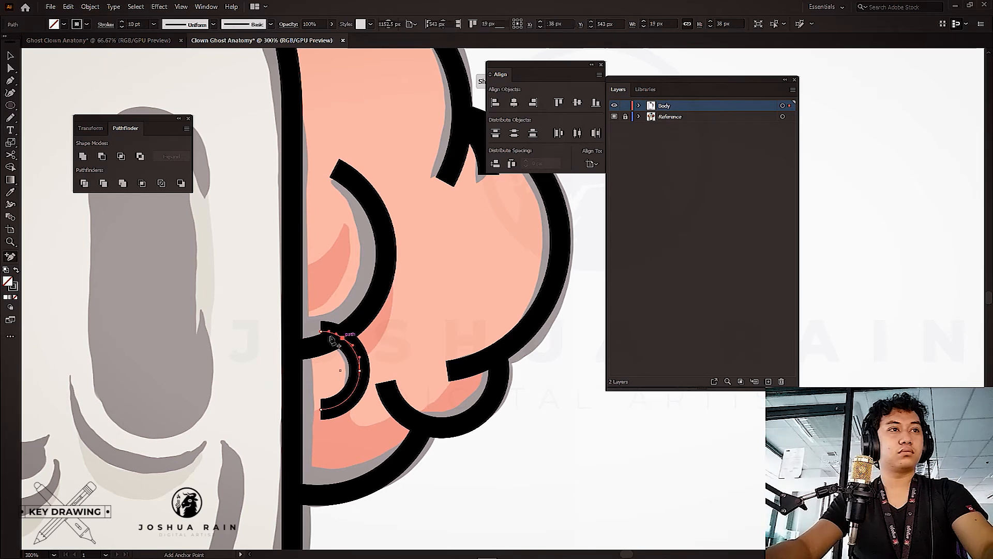
Trim the small curl's upper end at the large curl's line and shorten its lower end with an added anchor point
{"action": "left_click", "coordinate": [319, 331]}
{"action": "key", "text": "Delete"}
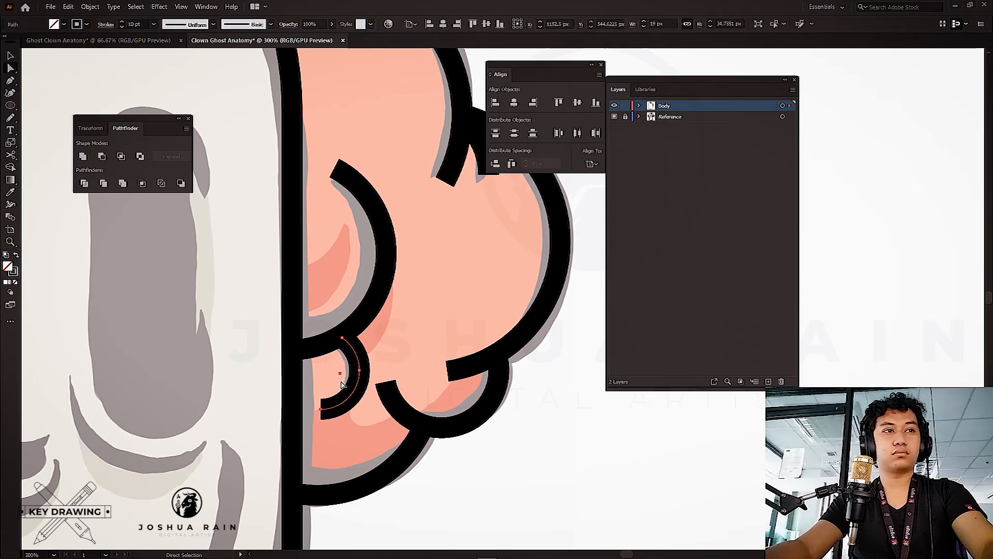
{"action": "key", "text": "plus"}
{"action": "left_click", "coordinate": [336, 410]}
{"action": "key", "text": "a"}
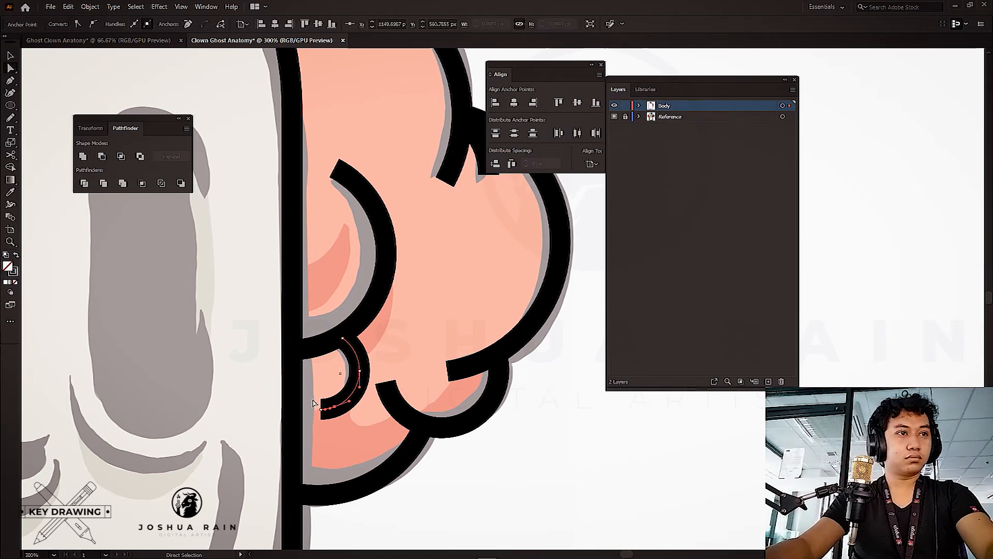
{"action": "key", "text": "Delete"}
{"action": "key", "text": "v"}
{"action": "left_click", "coordinate": [350, 432]}
Examine the finished right puff outline and the blunt ends of its strokes up close
{"action": "scroll", "coordinate": [350, 432], "scroll_direction": "down", "scroll_amount": 3}
{"action": "left_click_drag", "start_coordinate": [331, 440], "coordinate": [549, 245]}
{"action": "left_click_drag", "start_coordinate": [329, 404], "coordinate": [140, 524]}
{"action": "key", "text": "ctrl+plus"}
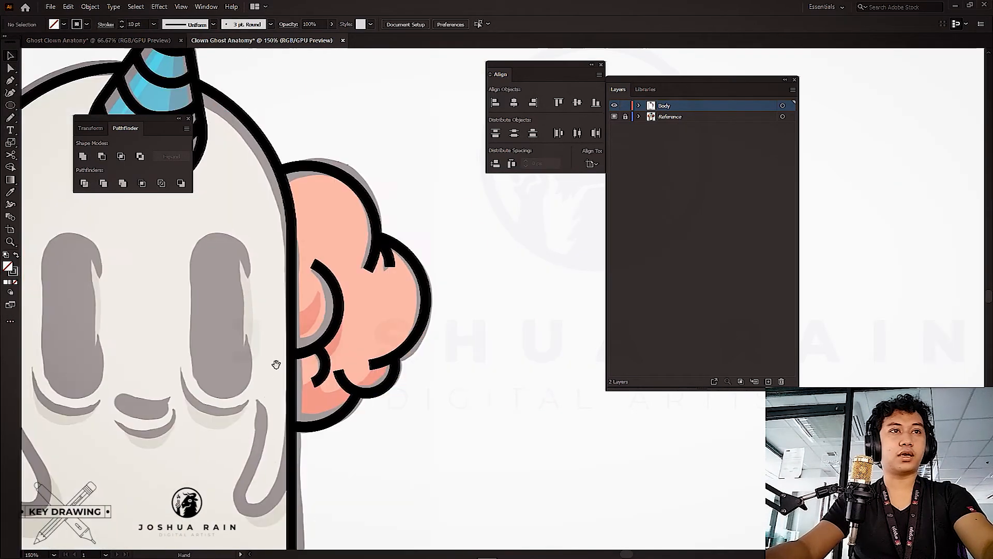
{"action": "scroll", "coordinate": [411, 288], "scroll_direction": "up", "scroll_amount": 8}
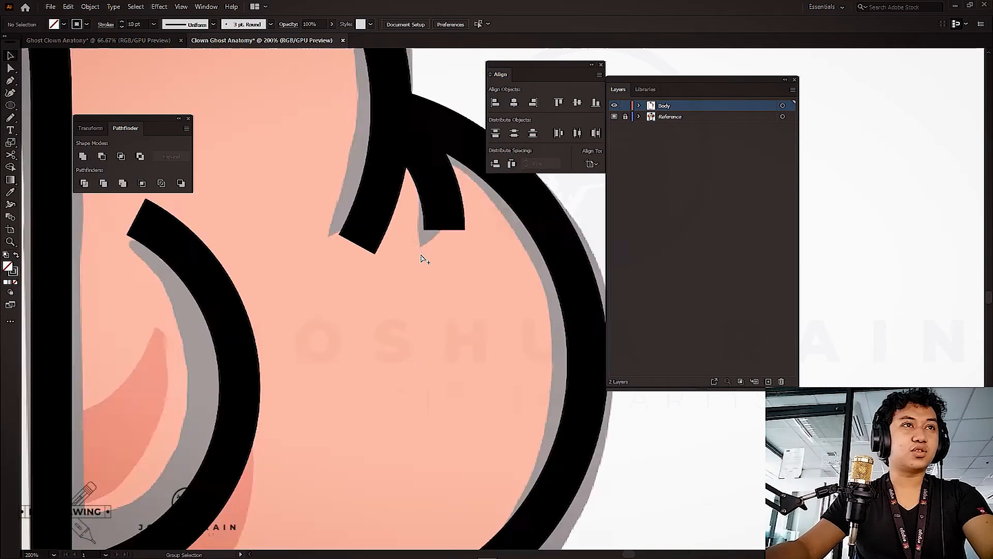
{"action": "left_click_drag", "start_coordinate": [423, 317], "coordinate": [421, 322]}
{"action": "mouse_move", "coordinate": [468, 336]}
{"action": "left_mouse_down"}
{"action": "mouse_move", "coordinate": [409, 293]}
{"action": "mouse_move", "coordinate": [404, 299]}
{"action": "mouse_move", "coordinate": [446, 296]}
{"action": "left_mouse_up"}
{"action": "scroll", "coordinate": [476, 357], "scroll_direction": "down", "scroll_amount": 3}
{"action": "left_click", "coordinate": [232, 311]}
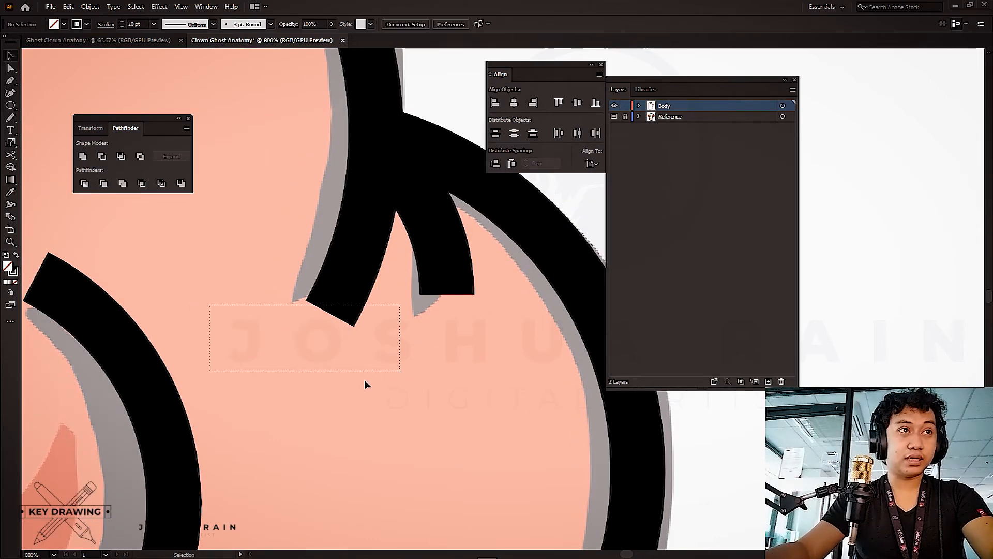
{"action": "scroll", "coordinate": [349, 261], "scroll_direction": "up", "scroll_amount": 2}
{"action": "left_click_drag", "start_coordinate": [347, 330], "coordinate": [329, 246]}
{"action": "left_click", "coordinate": [300, 282]}
{"action": "scroll", "coordinate": [300, 282], "scroll_direction": "down", "scroll_amount": 3}
Select all the right puff's paths and give their strokes round caps
{"action": "mouse_move", "coordinate": [464, 405]}
{"action": "left_mouse_down"}
{"action": "mouse_move", "coordinate": [278, 143]}
{"action": "mouse_move", "coordinate": [271, 119]}
{"action": "left_mouse_up"}
{"action": "scroll", "coordinate": [271, 209], "scroll_direction": "up", "scroll_amount": 3}
{"action": "scroll", "coordinate": [421, 262], "scroll_direction": "up", "scroll_amount": 3}
{"action": "scroll", "coordinate": [421, 262], "scroll_direction": "right", "scroll_amount": 2}
{"action": "key", "text": "v"}
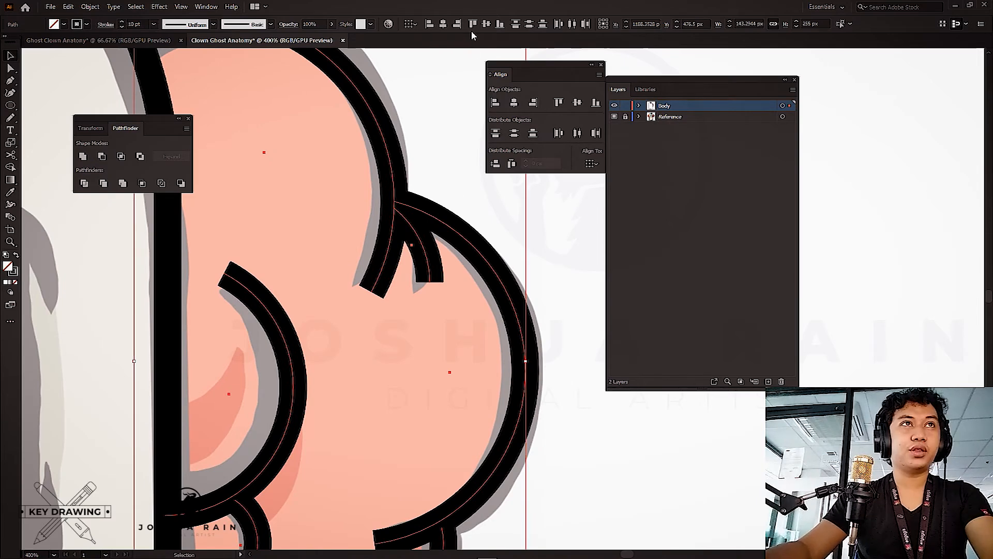
{"action": "left_click", "coordinate": [206, 6]}
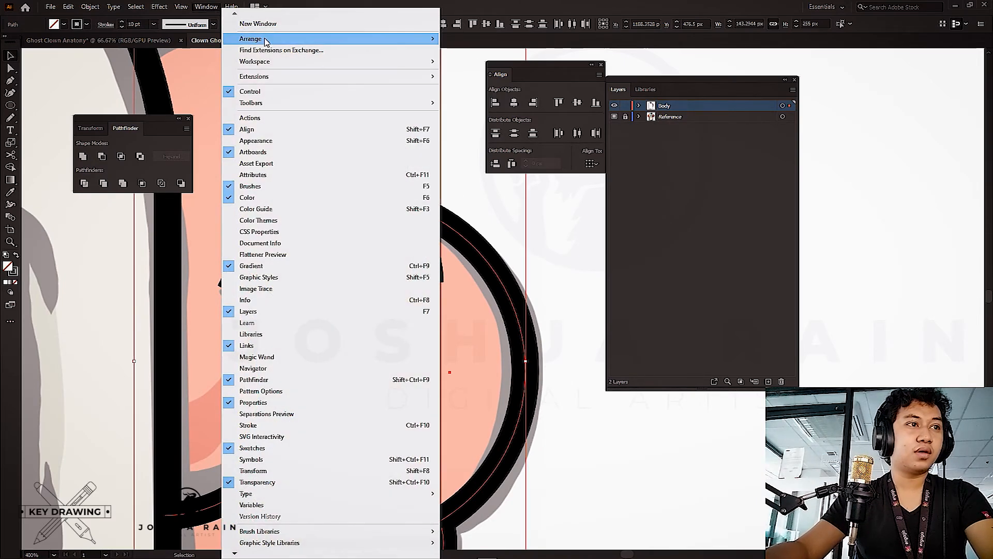
{"action": "left_click", "coordinate": [312, 425]}
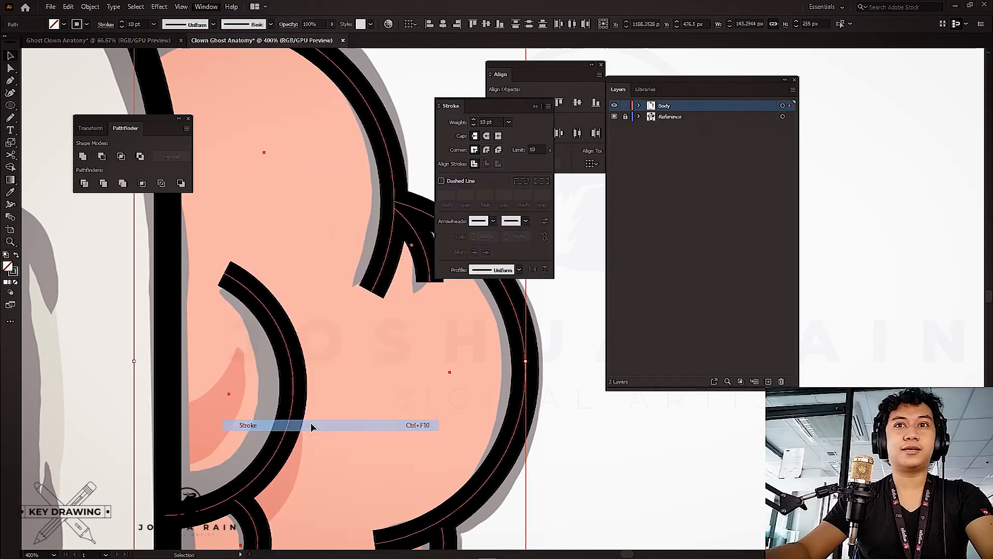
{"action": "mouse_move", "coordinate": [470, 106]}
{"action": "left_mouse_down"}
{"action": "mouse_move", "coordinate": [557, 265]}
{"action": "mouse_move", "coordinate": [294, 141]}
{"action": "mouse_move", "coordinate": [271, 104]}
{"action": "left_mouse_up"}
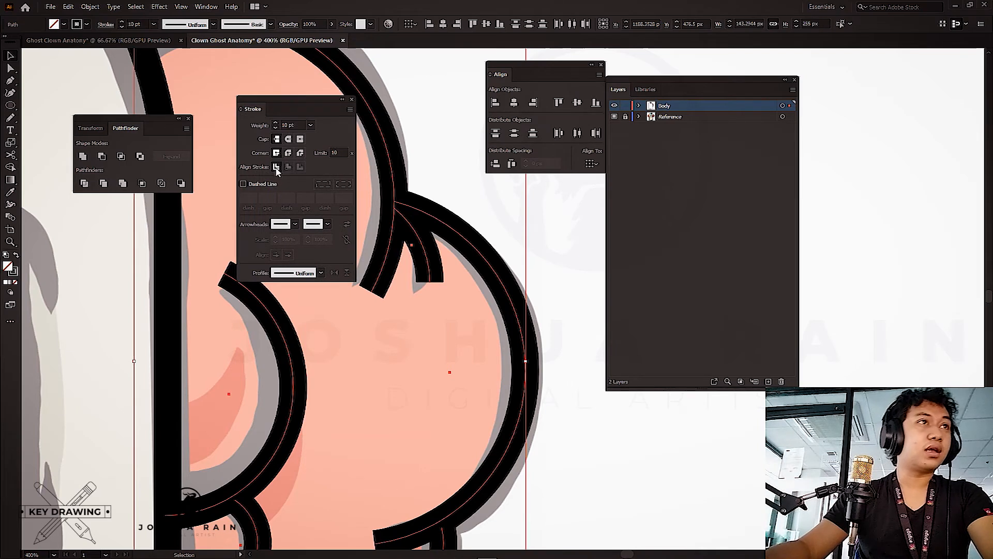
{"action": "left_click", "coordinate": [289, 139]}
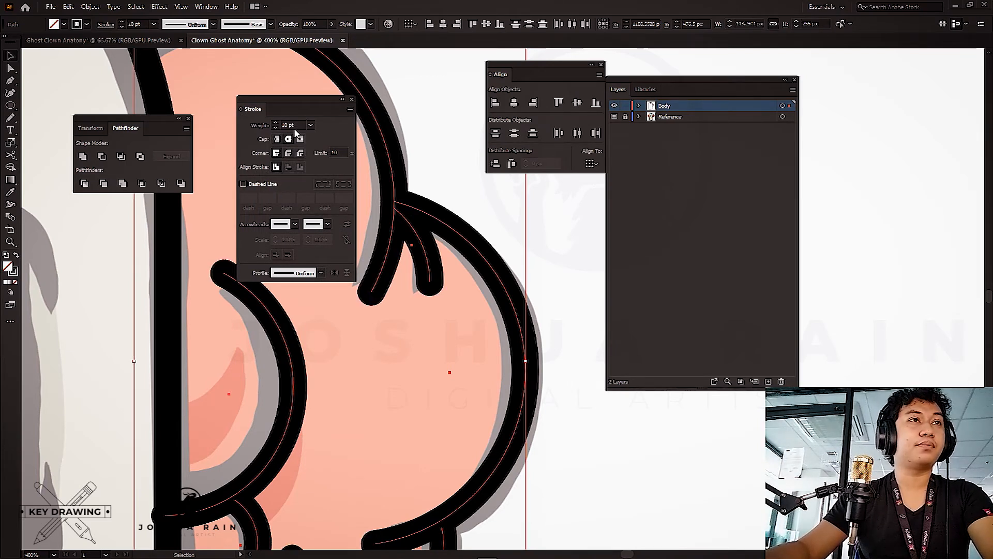
{"action": "left_click", "coordinate": [352, 99]}
{"action": "left_click", "coordinate": [433, 94]}
Clear the floating Align and Pathfinder panels away from the artwork
{"action": "key", "text": "ctrl+1"}
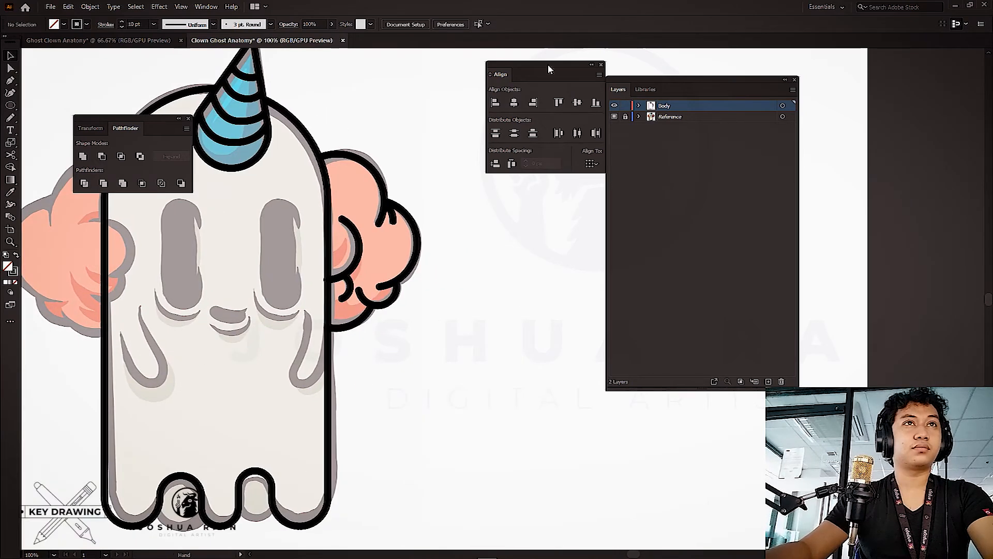
{"action": "left_click_drag", "start_coordinate": [533, 64], "coordinate": [992, 220]}
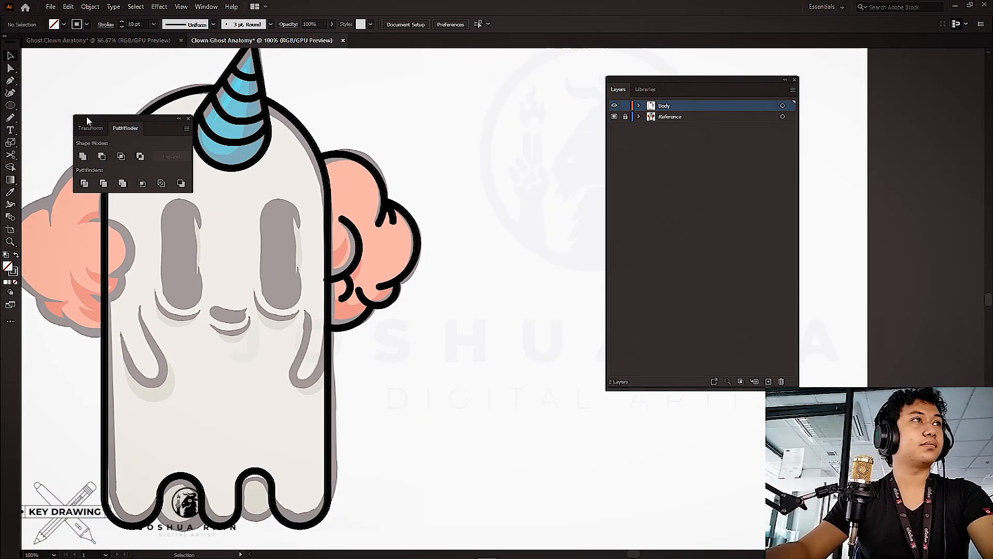
{"action": "left_click_drag", "start_coordinate": [87, 120], "coordinate": [834, 111]}
Select the right puff's outer outline and crease paths without the two inner curls, and group them
{"action": "left_click_drag", "start_coordinate": [355, 455], "coordinate": [485, 342]}
{"action": "scroll", "coordinate": [485, 342], "scroll_direction": "down", "scroll_amount": 3}
{"action": "scroll", "coordinate": [512, 319], "scroll_direction": "up", "scroll_amount": 5}
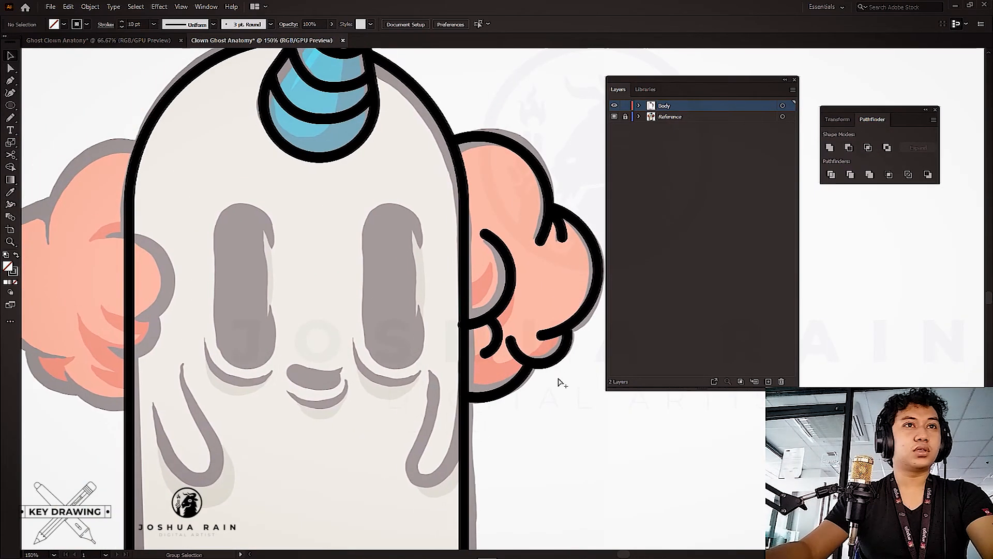
{"action": "scroll", "coordinate": [564, 409], "scroll_direction": "down", "scroll_amount": 2}
{"action": "left_click_drag", "start_coordinate": [569, 444], "coordinate": [457, 204]}
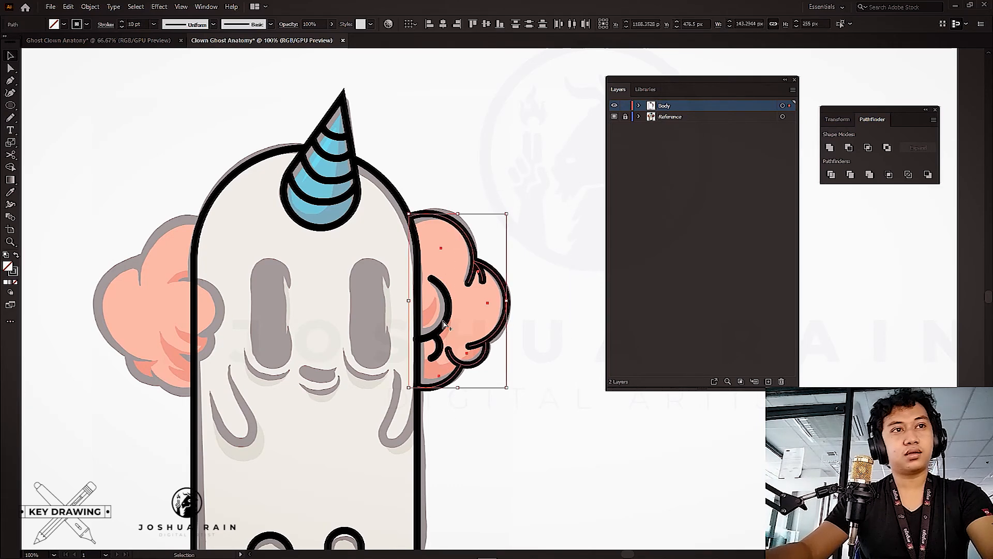
{"action": "scroll", "coordinate": [446, 324], "scroll_direction": "up", "scroll_amount": 3}
{"action": "scroll", "coordinate": [518, 260], "scroll_direction": "down", "scroll_amount": 3}
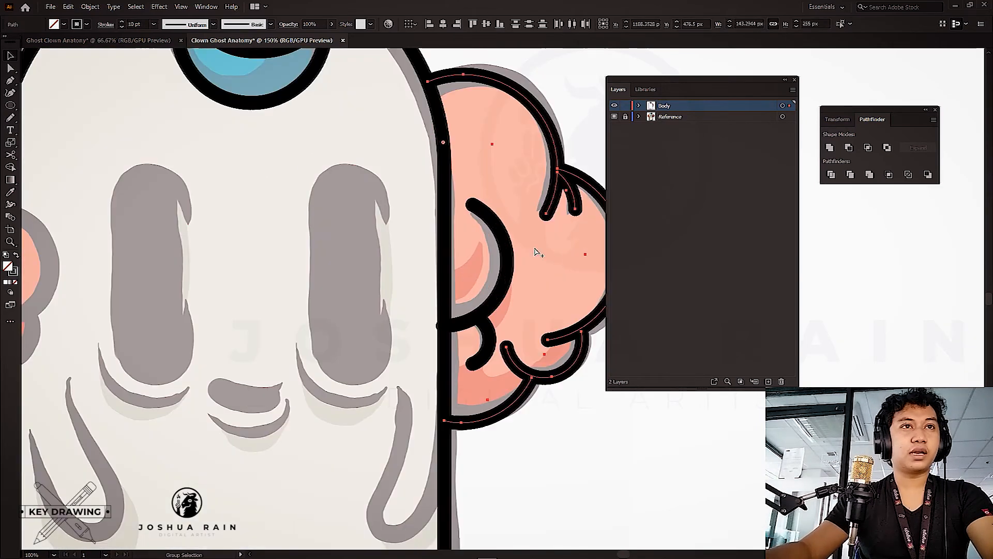
{"action": "scroll", "coordinate": [520, 258], "scroll_direction": "up", "scroll_amount": 3}
{"action": "key", "text": "v"}
{"action": "left_click", "coordinate": [567, 114]}
{"action": "left_click_drag", "start_coordinate": [568, 114], "coordinate": [432, 466]}
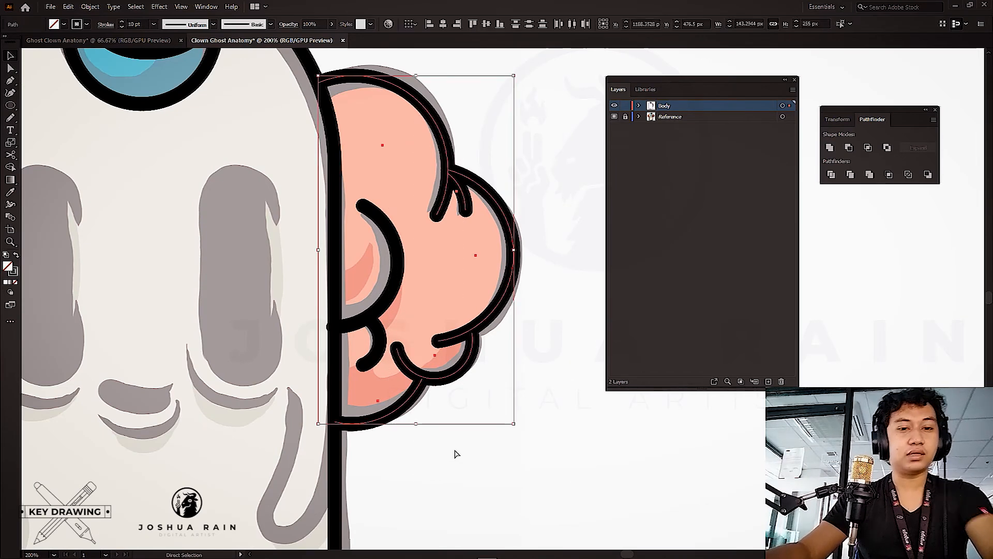
{"action": "key", "text": "ctrl+g"}
{"action": "left_click_drag", "start_coordinate": [429, 349], "coordinate": [447, 351]}
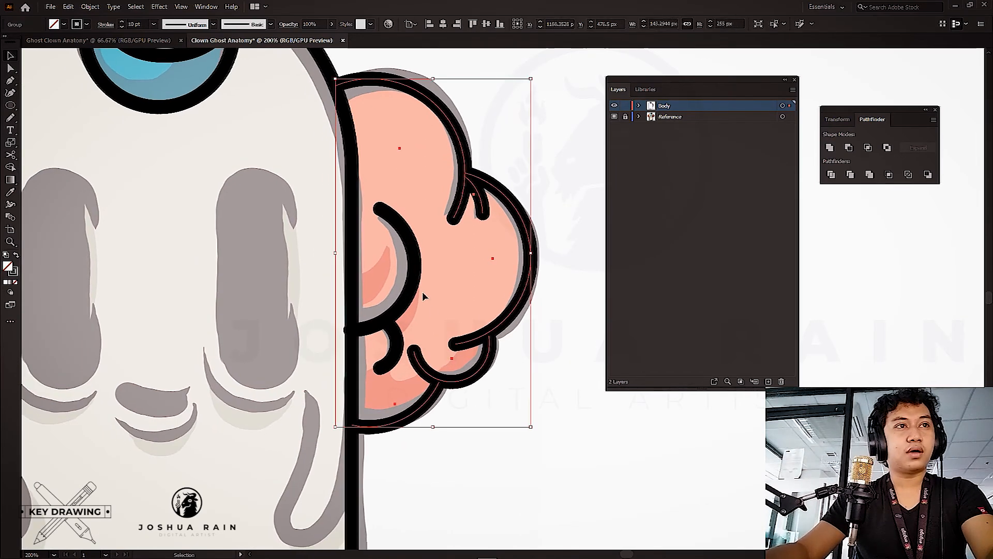
Select the right puff's grouped outer outline and creases without its two inner curls
{"action": "left_click", "coordinate": [402, 305]}
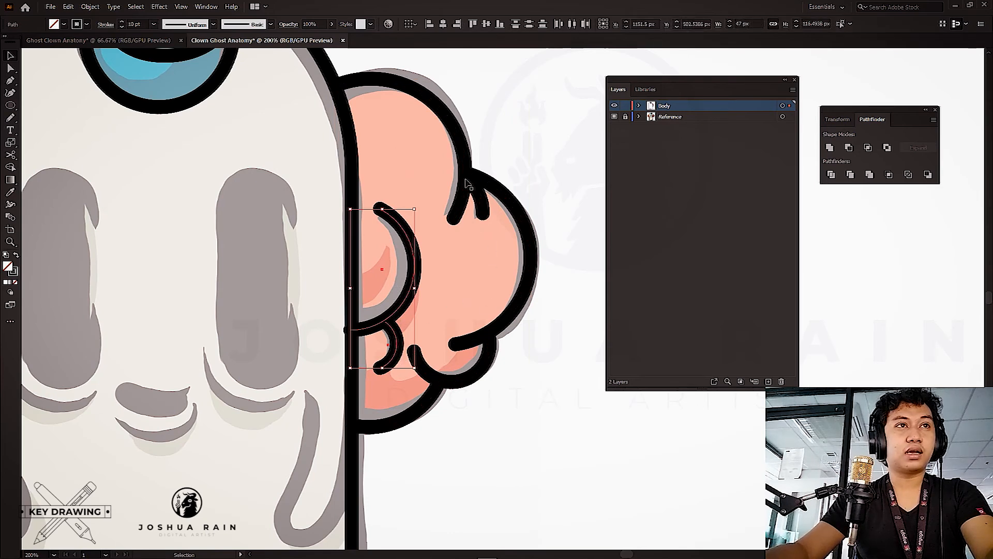
{"action": "left_click", "coordinate": [491, 194]}
{"action": "key", "text": "ctrl+minus"}
{"action": "key", "text": "ctrl+minus"}
{"action": "key", "text": "ctrl+minus"}
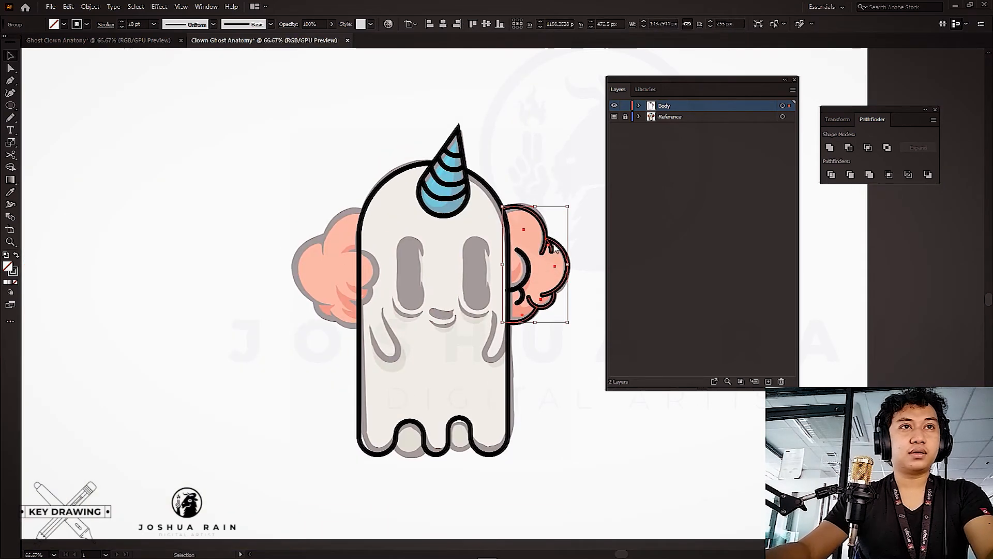
Try to reflect a copy of the right puff group across the vertical axis, and undo it
{"action": "right_click", "coordinate": [555, 250]}
{"action": "mouse_move", "coordinate": [636, 360]}
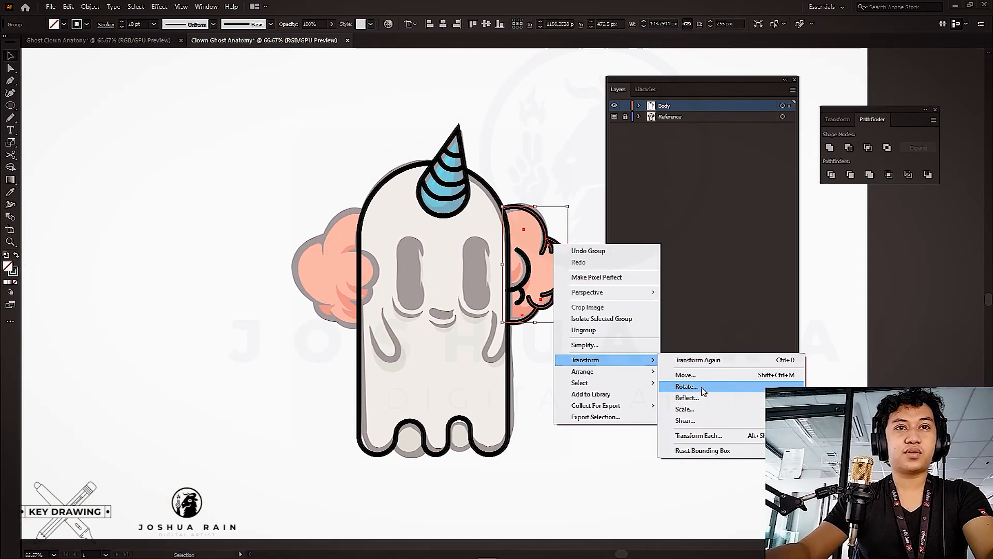
{"action": "left_click", "coordinate": [687, 397]}
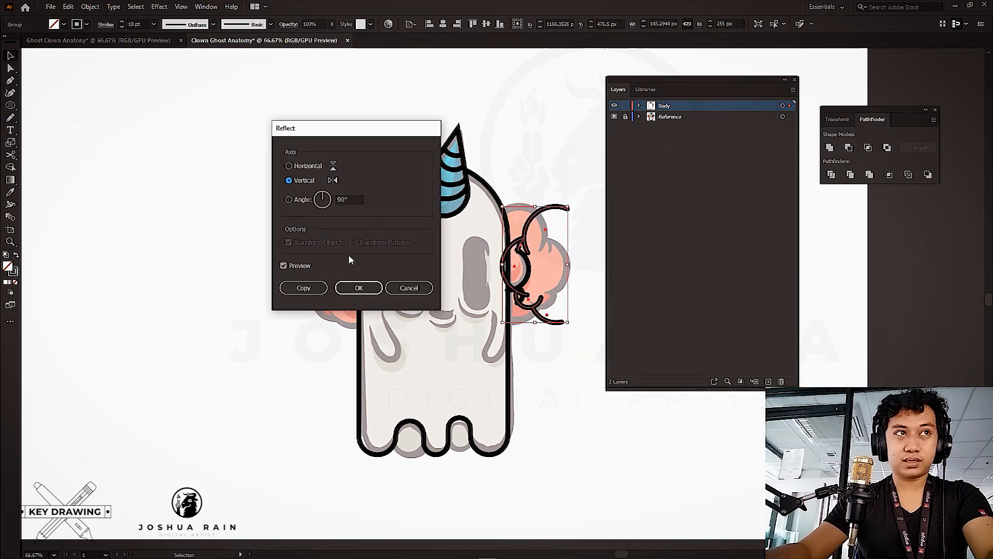
{"action": "left_click", "coordinate": [300, 288]}
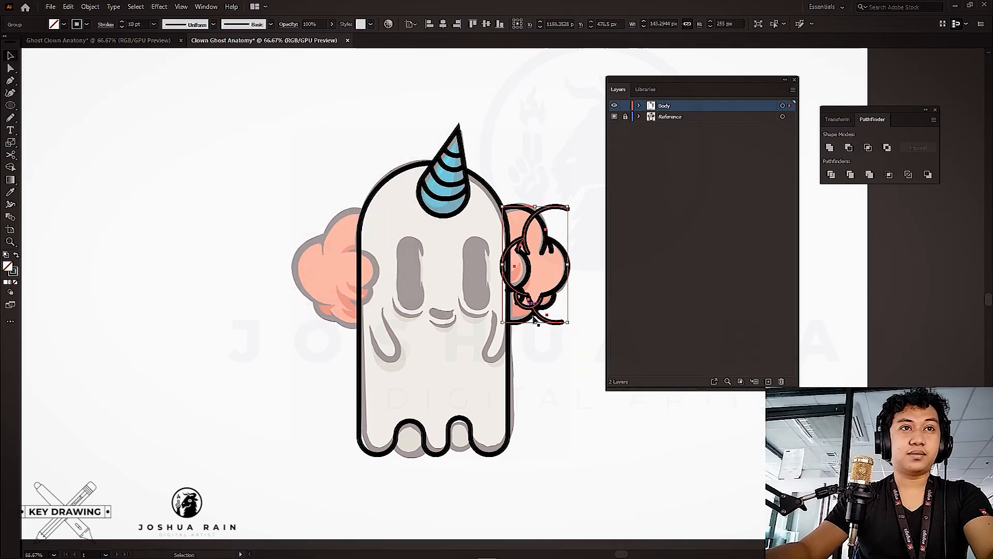
{"action": "left_click_drag", "start_coordinate": [549, 324], "coordinate": [544, 279]}
Reflect a copy of the right puff group across the vertical axis and place it against the body's left side over the reference puff
{"action": "right_click", "coordinate": [555, 278]}
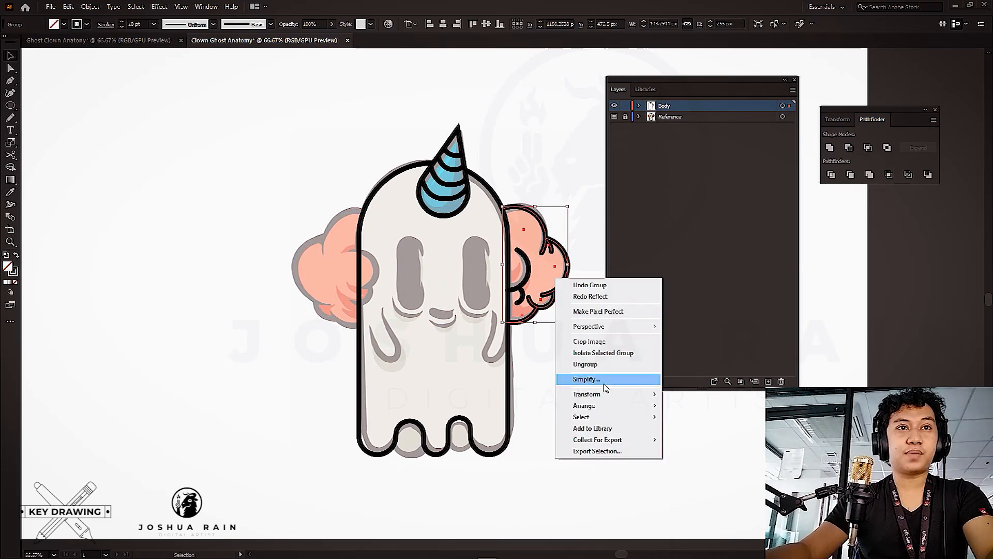
{"action": "mouse_move", "coordinate": [656, 395]}
{"action": "left_click", "coordinate": [688, 431]}
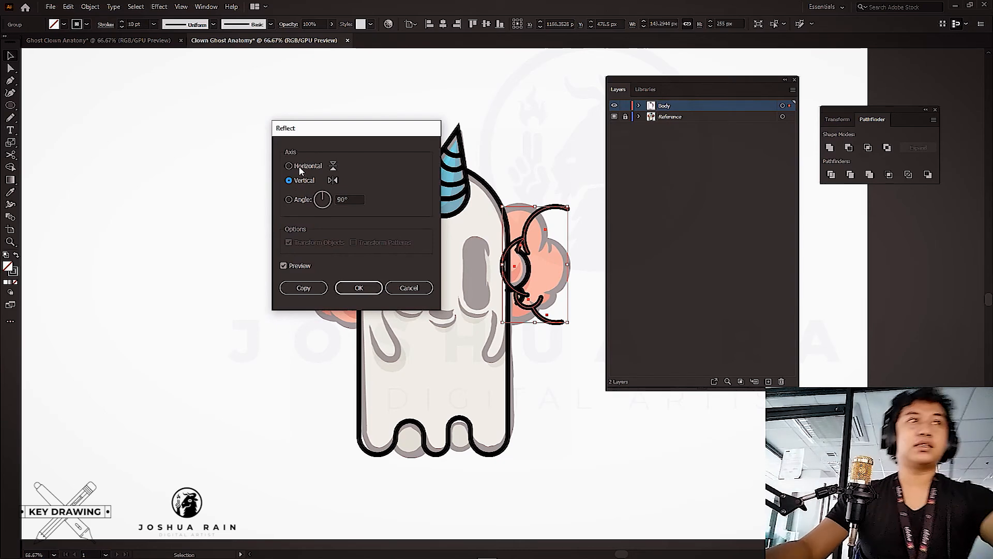
{"action": "left_click", "coordinate": [301, 168]}
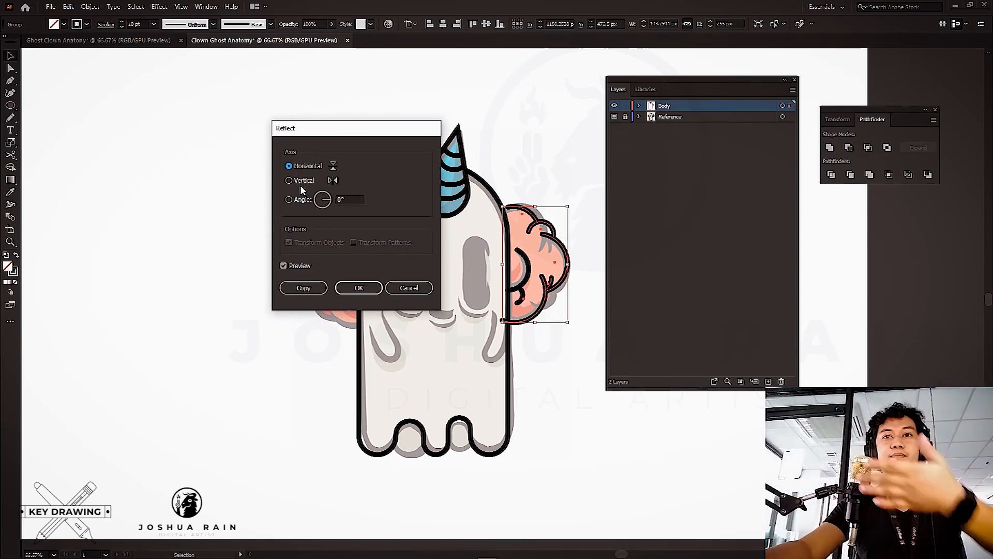
{"action": "left_click", "coordinate": [293, 180]}
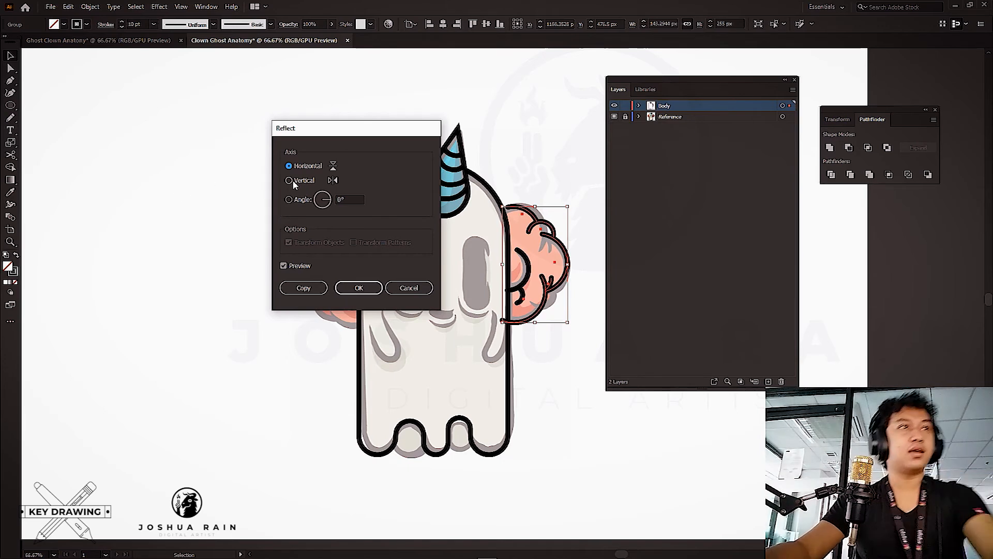
{"action": "left_click", "coordinate": [304, 288]}
{"action": "left_click_drag", "start_coordinate": [547, 321], "coordinate": [342, 317]}
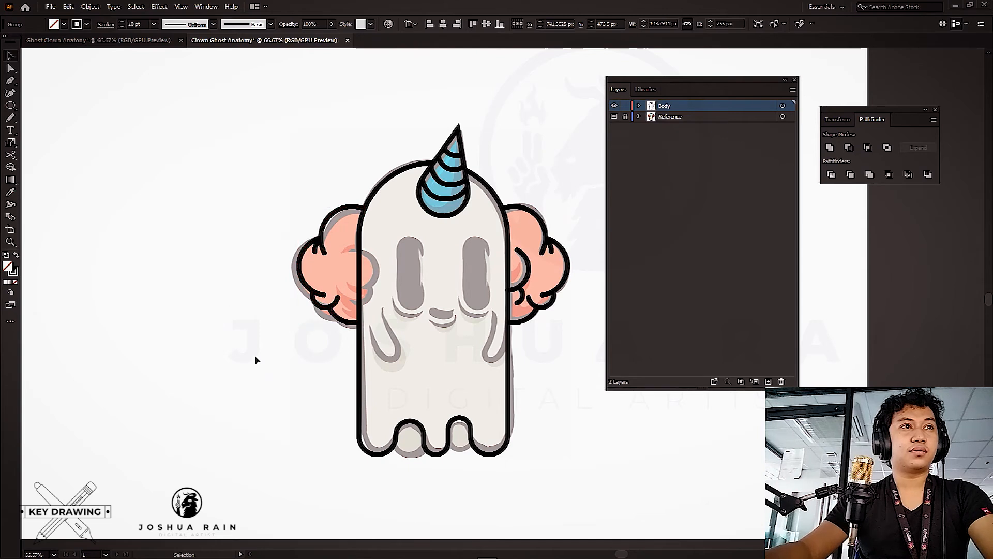
Hide the Reference layer to check the bare outlines, and show it again
{"action": "left_click", "coordinate": [245, 374]}
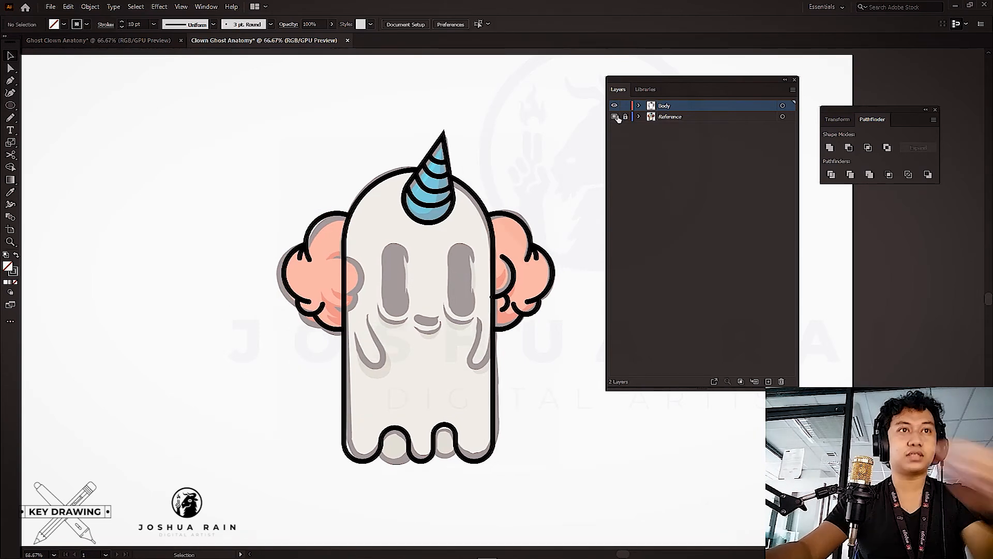
{"action": "left_click", "coordinate": [615, 117]}
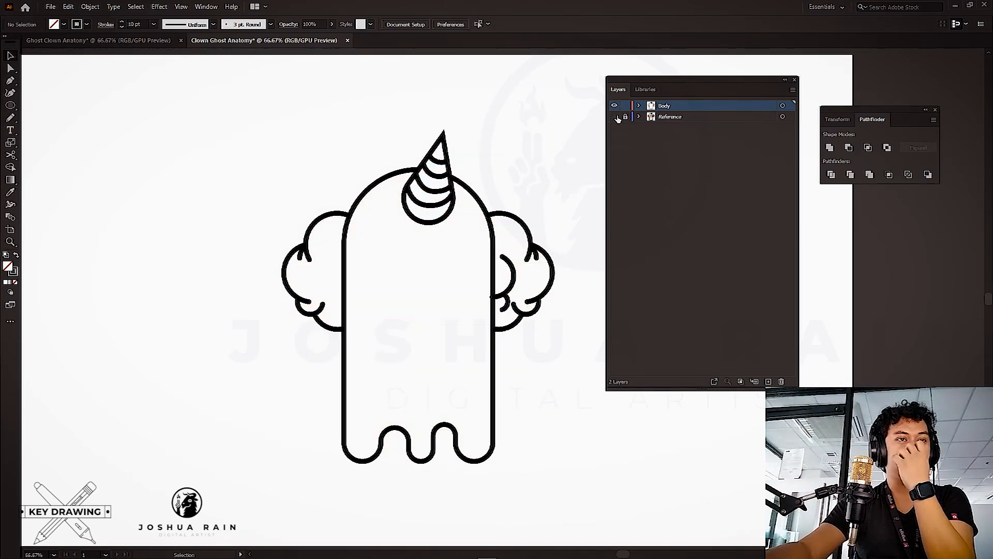
{"action": "left_click", "coordinate": [615, 117]}
Shorten the right puff's large inner curl so that its lower end stops inside the body outline's stroke
{"action": "scroll", "coordinate": [541, 216], "scroll_direction": "up", "scroll_amount": 5}
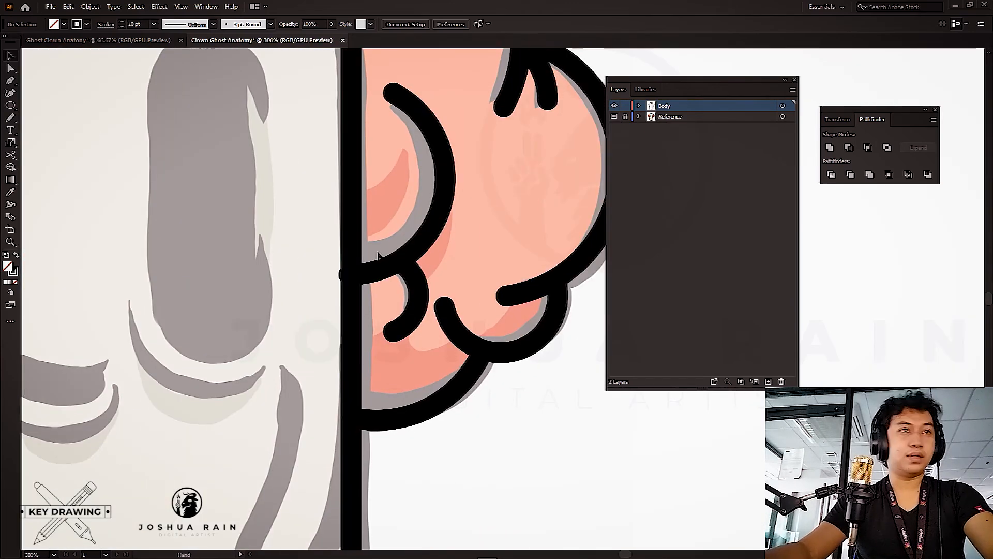
{"action": "scroll", "coordinate": [399, 288], "scroll_direction": "up", "scroll_amount": 2}
{"action": "left_click", "coordinate": [376, 284]}
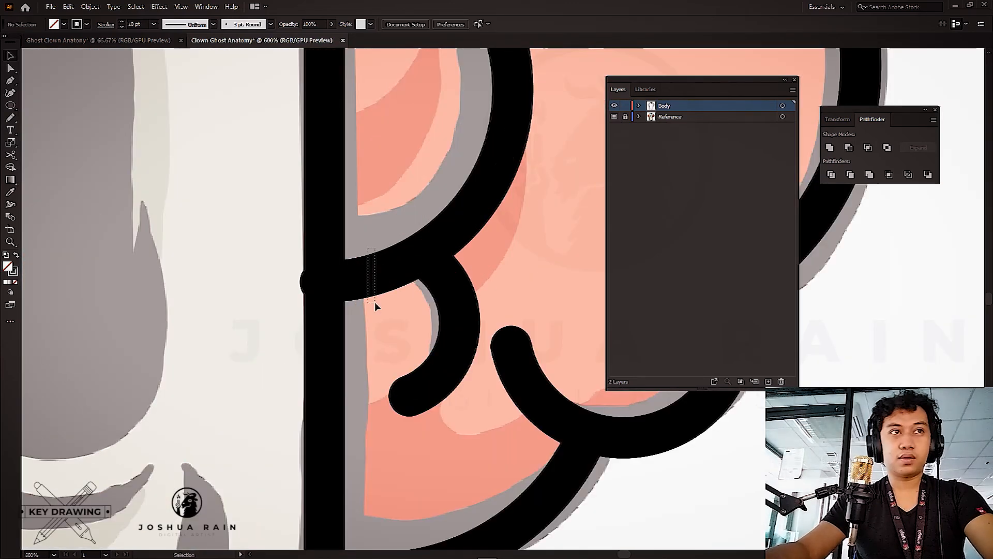
{"action": "key", "text": "a"}
{"action": "left_click", "coordinate": [321, 283]}
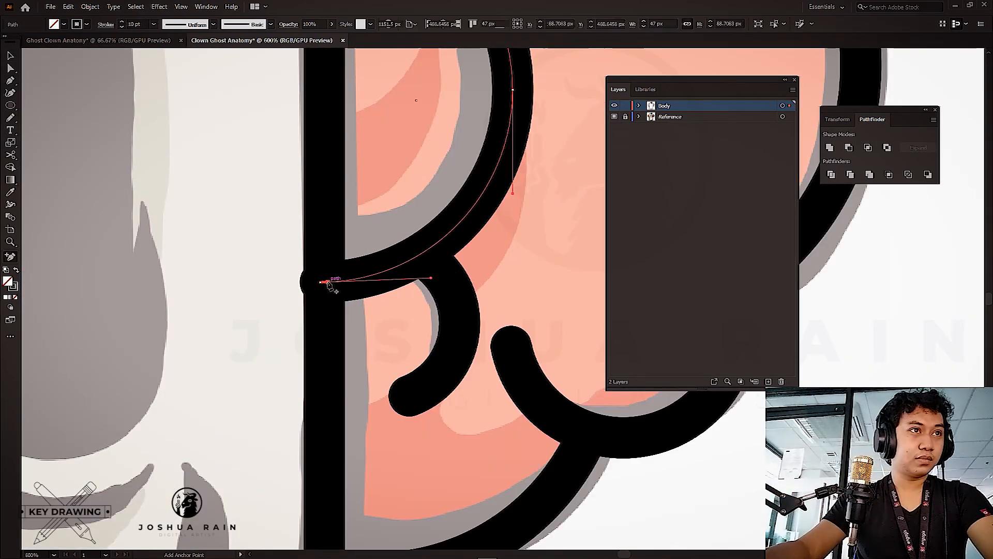
{"action": "key", "text": "v"}
{"action": "scroll", "coordinate": [347, 292], "scroll_direction": "down", "scroll_amount": 4}
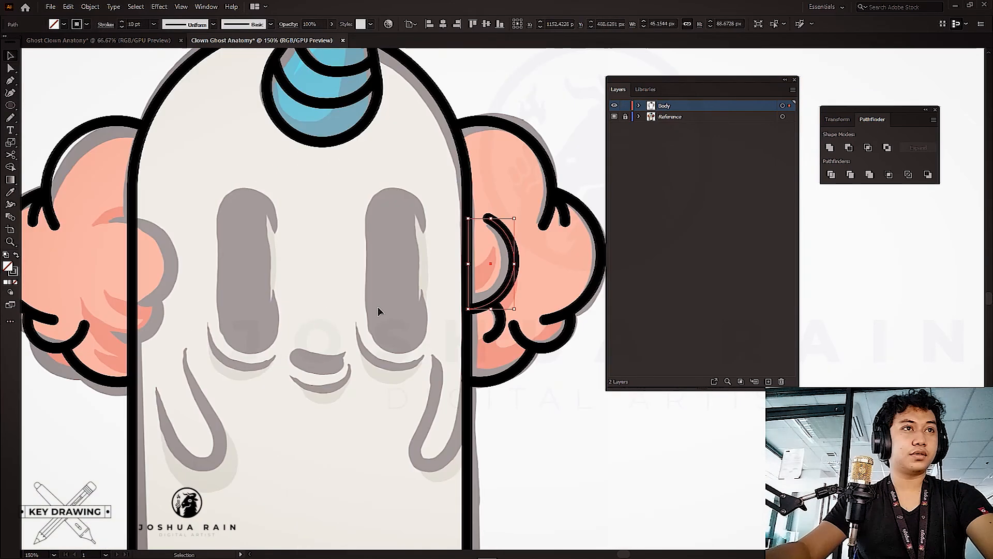
Draw a circle about 85 px wide over the left puff's large inner curl, overlapping the body outline
{"action": "left_click", "coordinate": [311, 295]}
{"action": "scroll", "coordinate": [324, 293], "scroll_direction": "up", "scroll_amount": 1}
{"action": "left_click_drag", "start_coordinate": [320, 289], "coordinate": [376, 258]}
{"action": "left_click_drag", "start_coordinate": [145, 127], "coordinate": [280, 270]}
{"action": "left_click", "coordinate": [280, 269]}
{"action": "key", "text": "l"}
{"action": "mouse_move", "coordinate": [246, 178]}
{"action": "left_mouse_down"}
{"action": "mouse_move", "coordinate": [352, 269]}
{"action": "mouse_move", "coordinate": [360, 294]}
{"action": "mouse_move", "coordinate": [409, 268]}
{"action": "left_mouse_up"}
{"action": "key", "text": "v"}
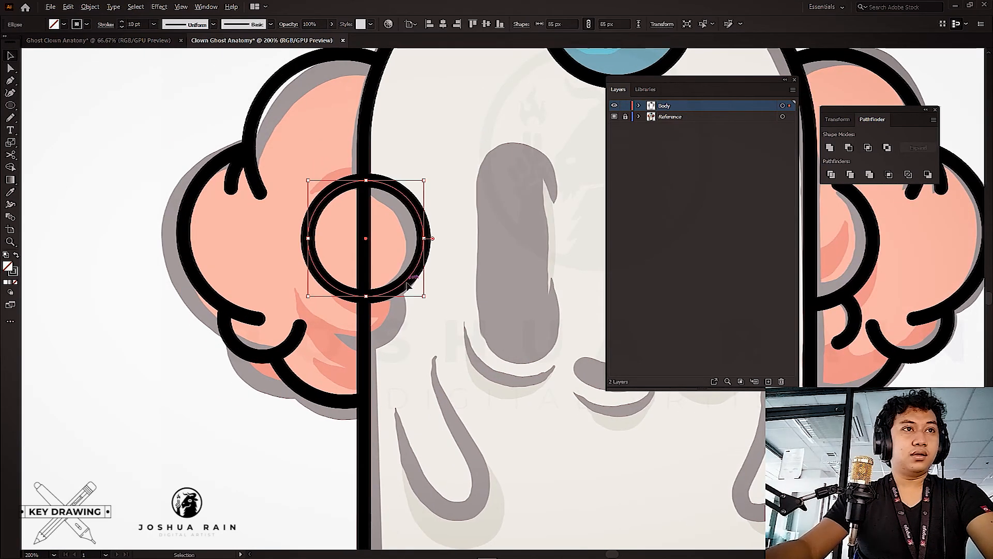
Duplicate the circle downward and scale the copy to about 52 px over the left puff's smaller inner curl
{"action": "left_click", "coordinate": [403, 266]}
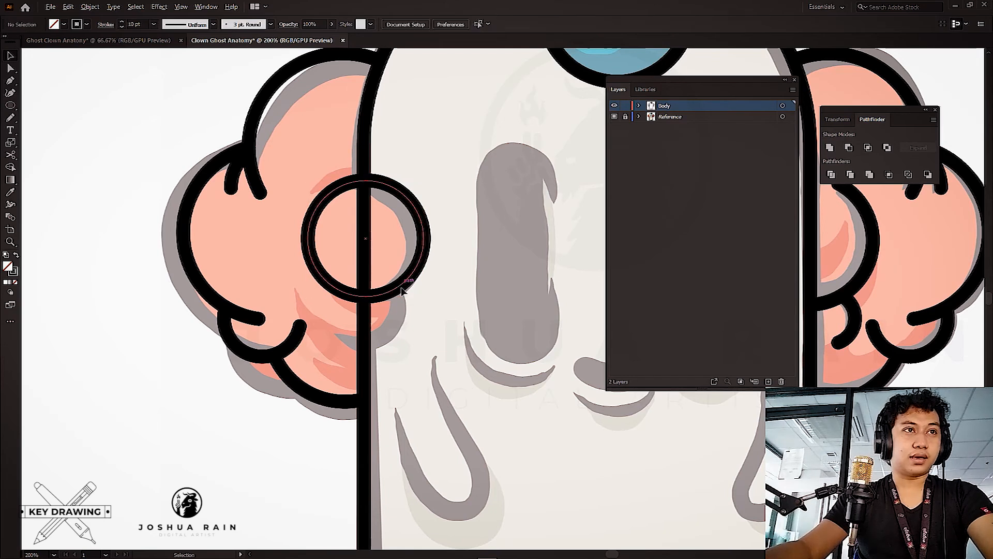
{"action": "left_click", "coordinate": [400, 288]}
{"action": "left_click_drag", "start_coordinate": [400, 289], "coordinate": [371, 358]}
{"action": "left_click_drag", "start_coordinate": [280, 308], "coordinate": [323, 313]}
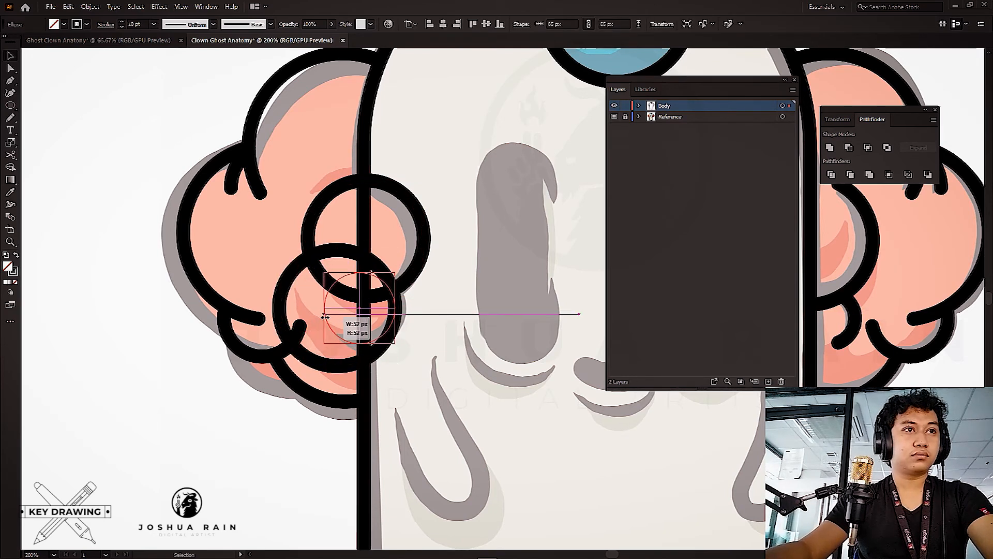
{"action": "scroll", "coordinate": [349, 310], "scroll_direction": "up", "scroll_amount": 2}
{"action": "left_click_drag", "start_coordinate": [415, 329], "coordinate": [419, 329]}
In outline view, add an anchor on the large circle at the reference curl's lower end and delete the circle's bottom anchor
{"action": "key", "text": "ctrl+y"}
{"action": "key", "text": "v"}
{"action": "left_click", "coordinate": [388, 282]}
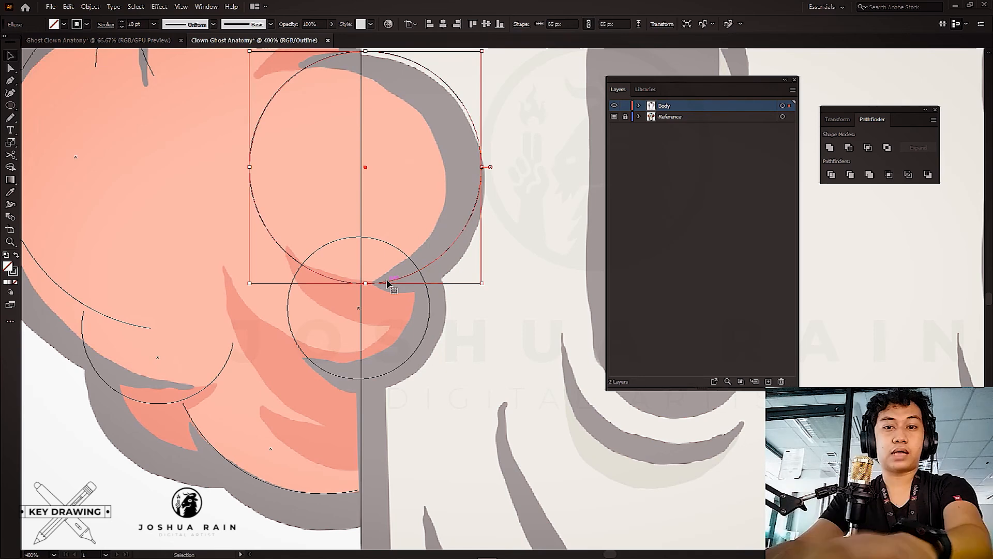
{"action": "key", "text": "plus"}
{"action": "left_click", "coordinate": [387, 282]}
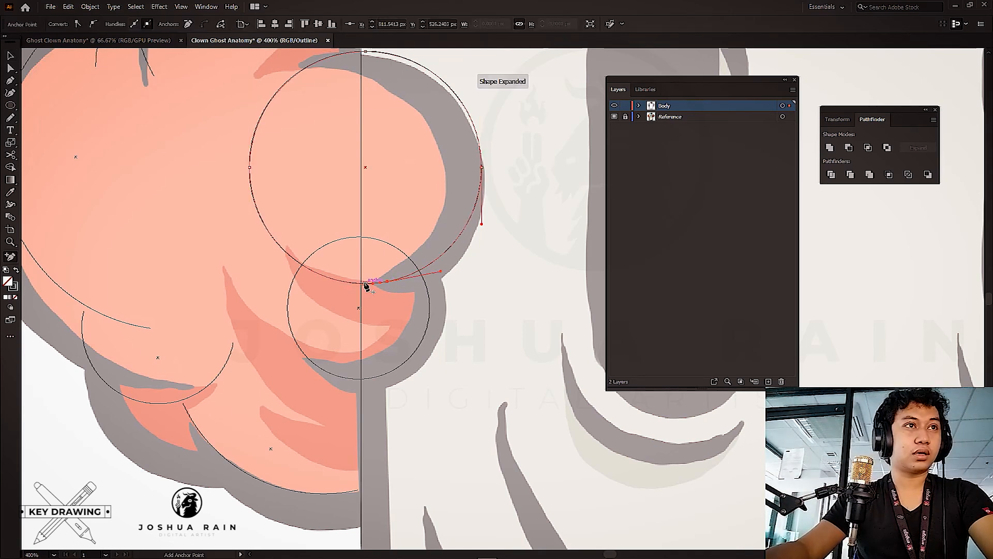
{"action": "key", "text": "v"}
{"action": "left_click", "coordinate": [305, 199]}
{"action": "left_click", "coordinate": [351, 282]}
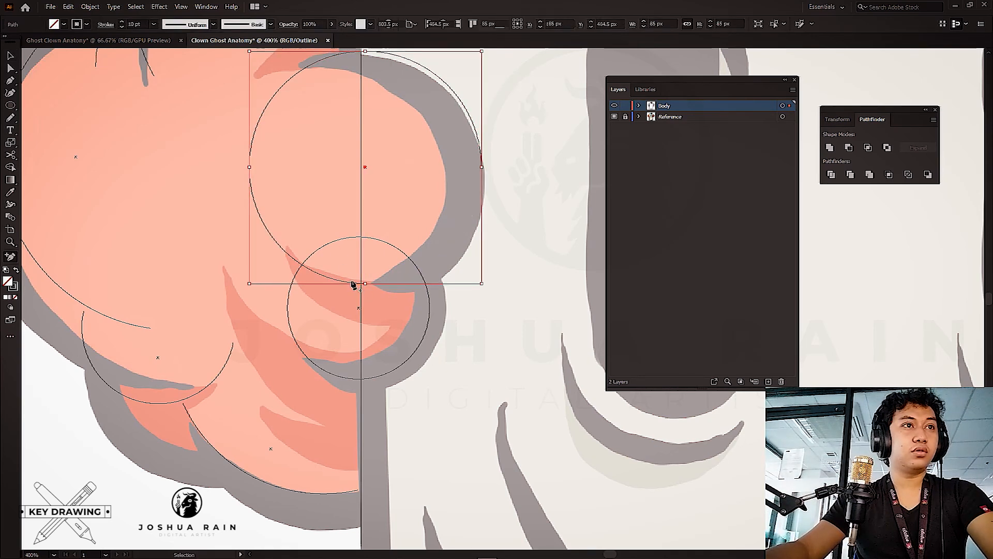
{"action": "key", "text": "a"}
{"action": "left_click", "coordinate": [364, 283]}
{"action": "key", "text": "Delete"}
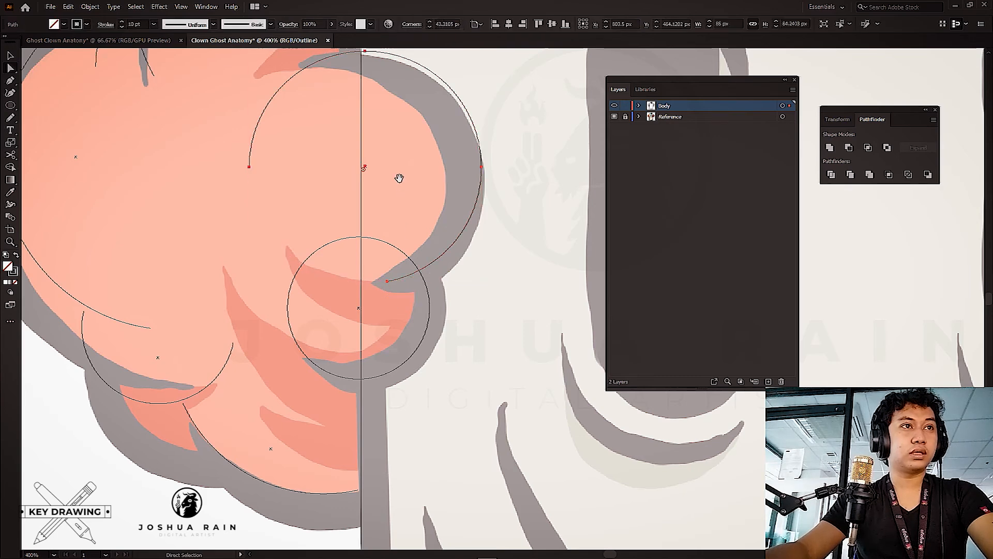
Add an anchor on the large arc at the reference curl's upper end and delete the leftover segment beyond it
{"action": "left_click_drag", "start_coordinate": [399, 178], "coordinate": [397, 290]}
{"action": "key", "text": "plus"}
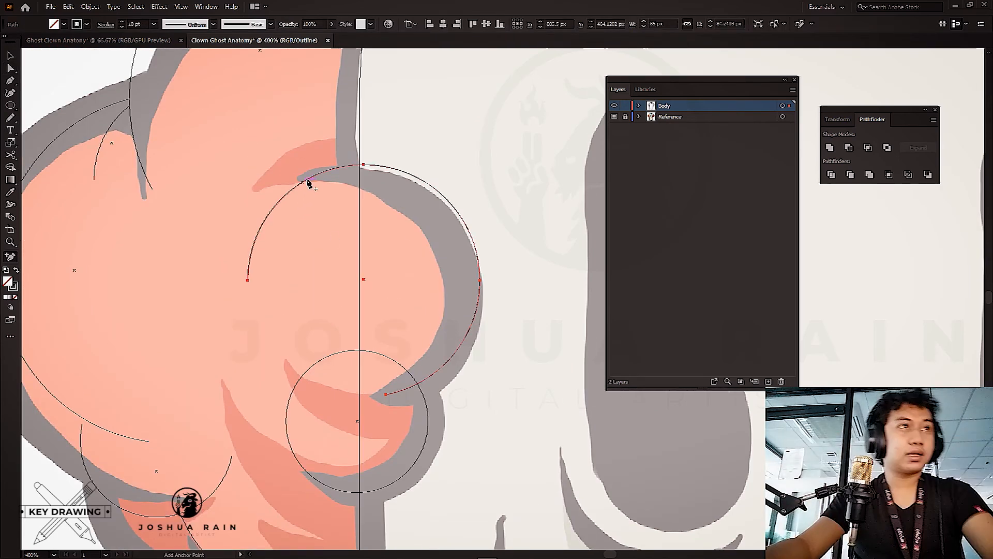
{"action": "left_click", "coordinate": [313, 180]}
{"action": "key", "text": "a"}
{"action": "left_click_drag", "start_coordinate": [179, 258], "coordinate": [334, 344]}
{"action": "key", "text": "v"}
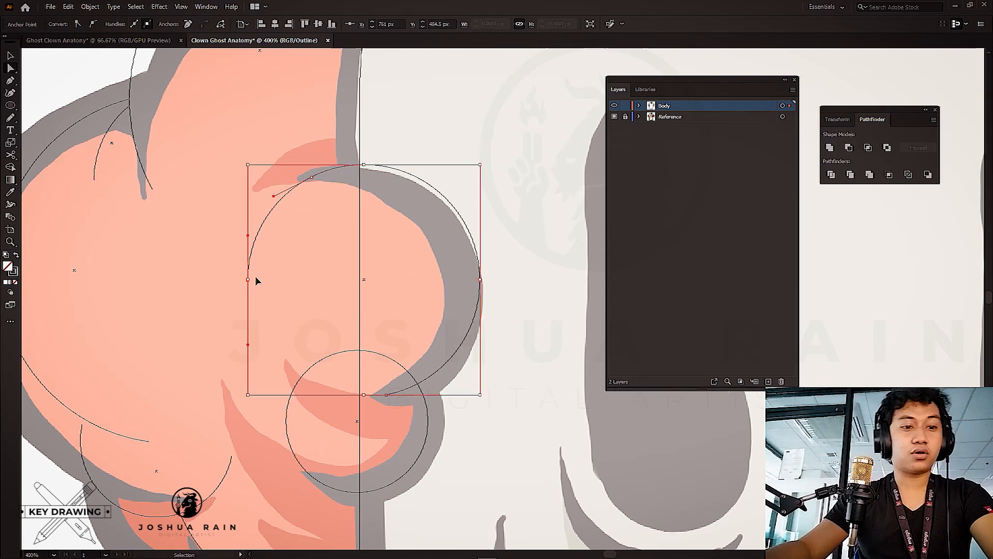
{"action": "key", "text": "Delete"}
Add anchors at both ends of the small curl, delete the circle's top and left anchors, and return to normal preview
{"action": "scroll", "coordinate": [429, 331], "scroll_direction": "down", "scroll_amount": 3}
{"action": "left_click", "coordinate": [396, 373]}
{"action": "key", "text": "plus"}
{"action": "left_click", "coordinate": [412, 284]}
{"action": "left_click", "coordinate": [299, 367]}
{"action": "key", "text": "a"}
{"action": "left_click_drag", "start_coordinate": [253, 286], "coordinate": [330, 343]}
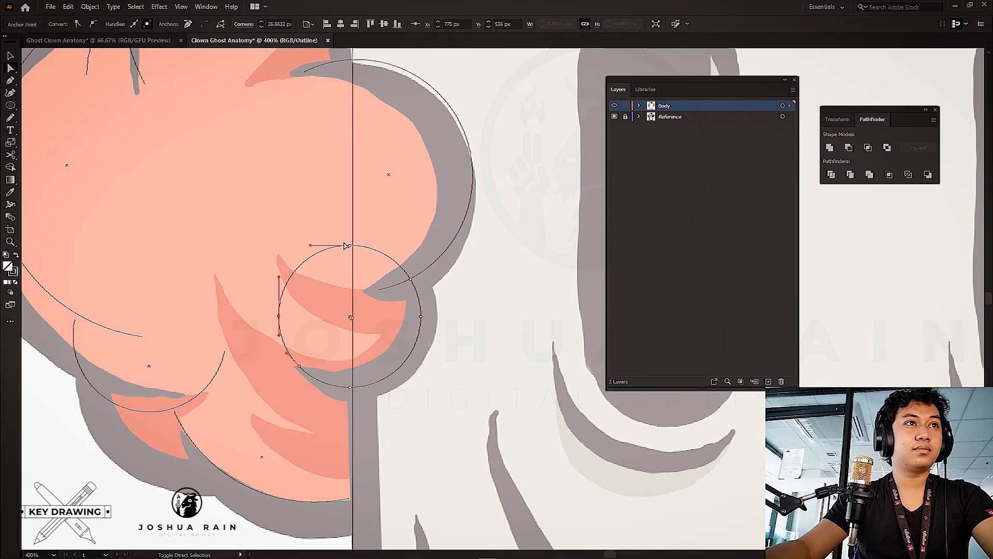
{"action": "left_click", "coordinate": [348, 246], "text": "shift"}
{"action": "key", "text": "Delete"}
{"action": "key", "text": "ctrl+y"}
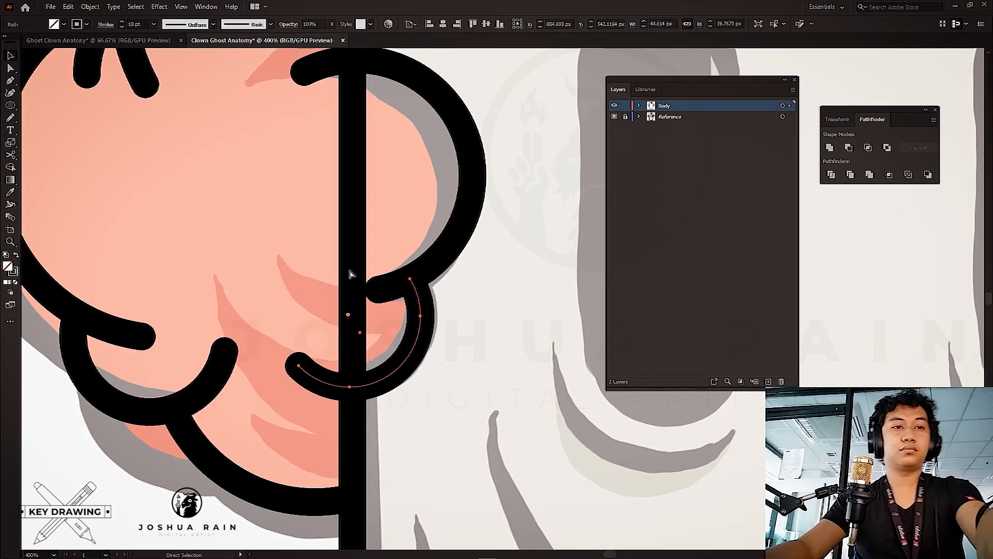
{"action": "key", "text": "v"}
{"action": "scroll", "coordinate": [349, 272], "scroll_direction": "down", "scroll_amount": 3}
{"action": "left_click", "coordinate": [354, 253]}
{"action": "scroll", "coordinate": [354, 253], "scroll_direction": "up", "scroll_amount": 2}
{"action": "left_click_drag", "start_coordinate": [377, 202], "coordinate": [277, 367]}
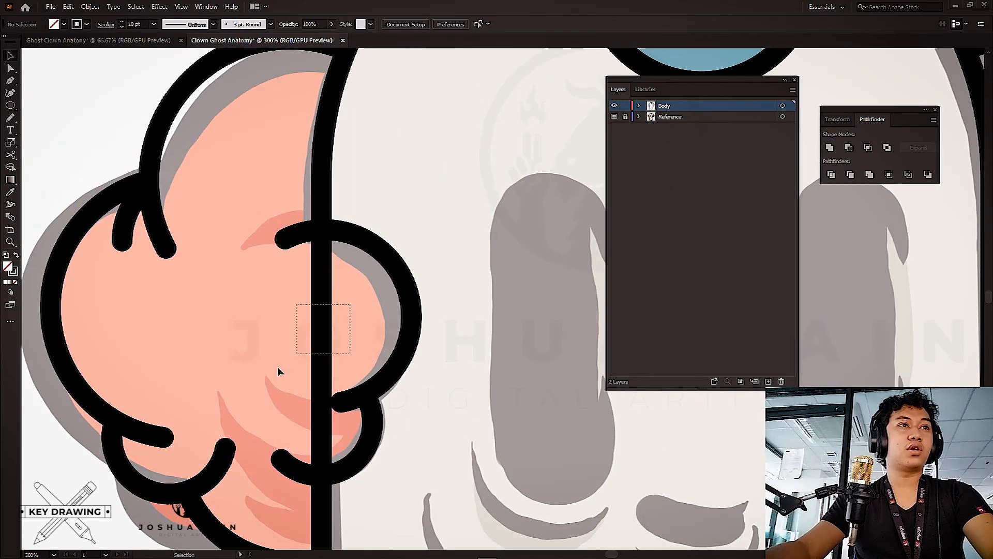
{"action": "left_click", "coordinate": [319, 278]}
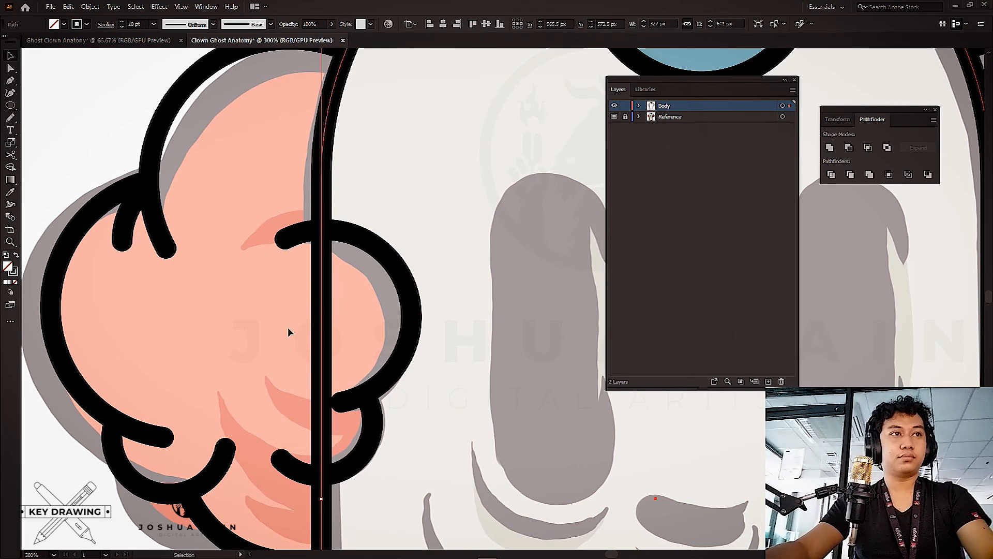
{"action": "key", "text": "p"}
{"action": "left_click", "coordinate": [321, 229]}
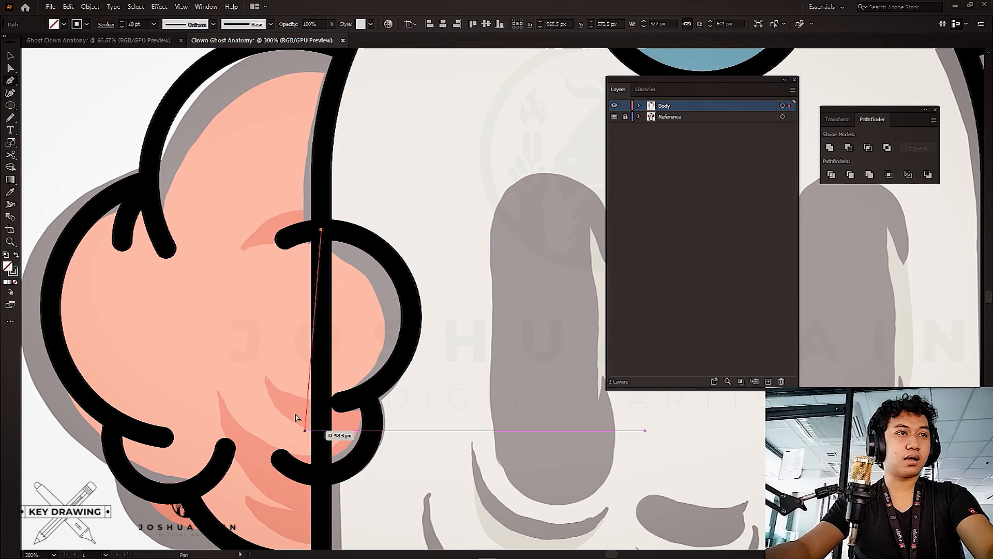
{"action": "key", "text": "ctrl+z"}
{"action": "left_click_drag", "start_coordinate": [250, 367], "coordinate": [251, 367]}
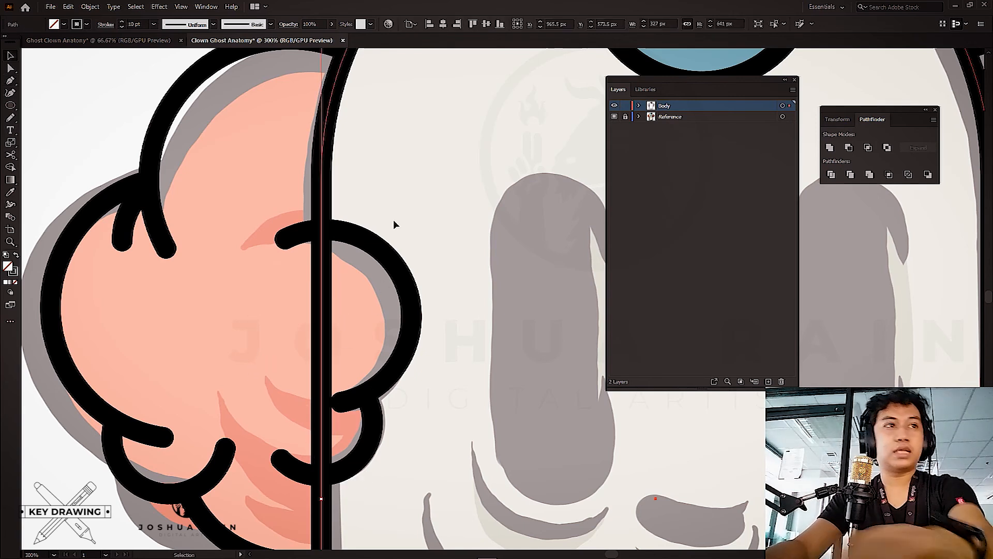
{"action": "left_click_drag", "start_coordinate": [370, 309], "coordinate": [182, 398]}
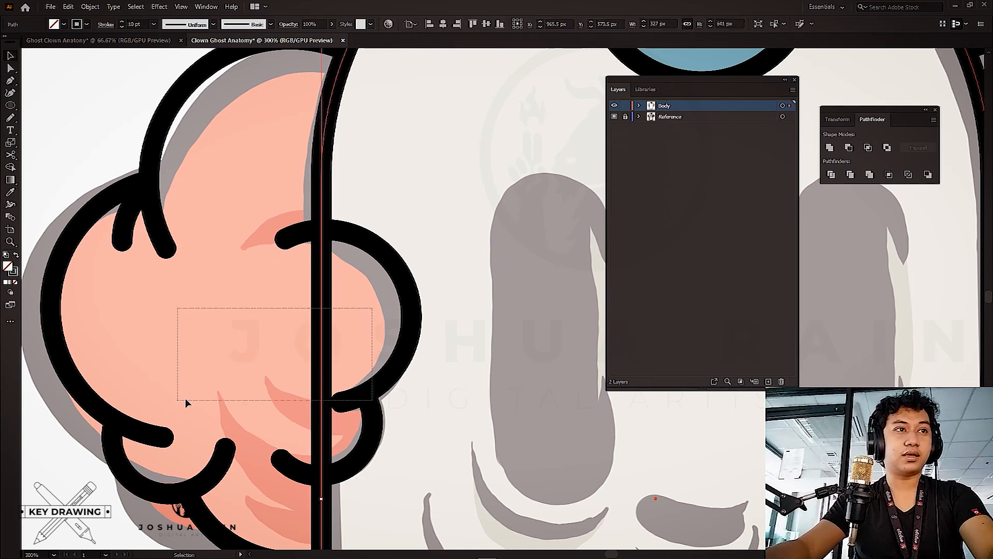
{"action": "left_click_drag", "start_coordinate": [309, 315], "coordinate": [276, 365]}
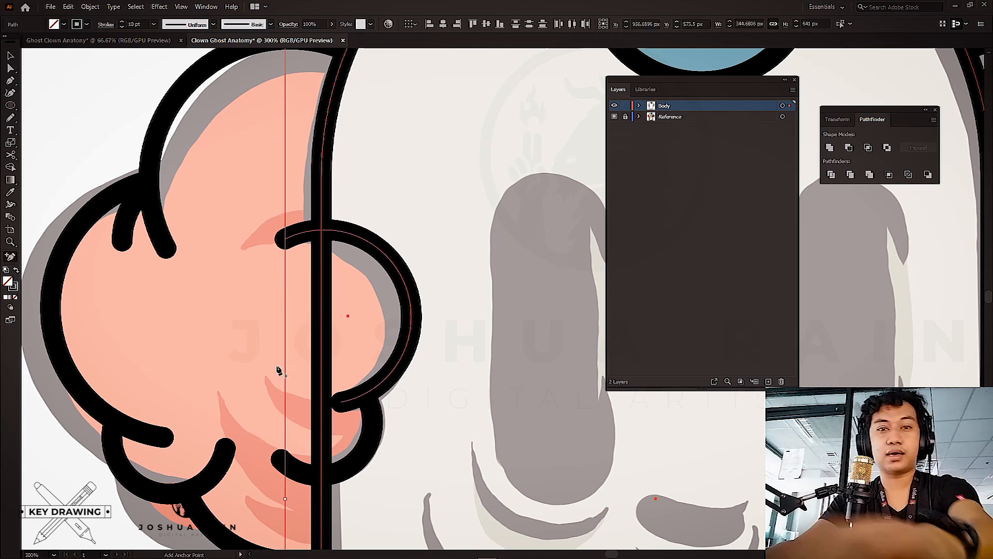
{"action": "key", "text": "ctrl+h"}
Add two anchors on the body outline's left edge where the left puff's upper curl and lower small curl cross it
{"action": "left_click", "coordinate": [323, 316]}
{"action": "key", "text": "plus"}
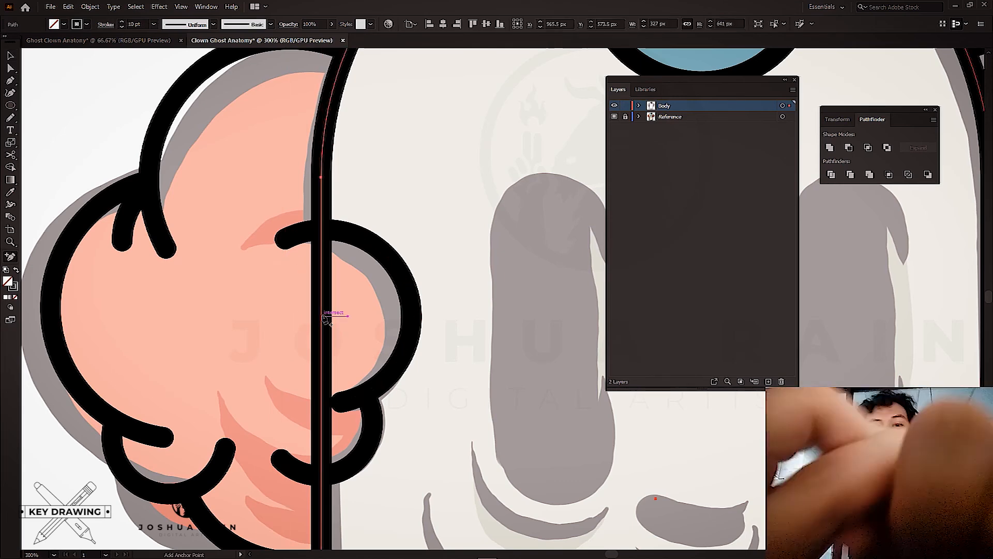
{"action": "left_click", "coordinate": [322, 231]}
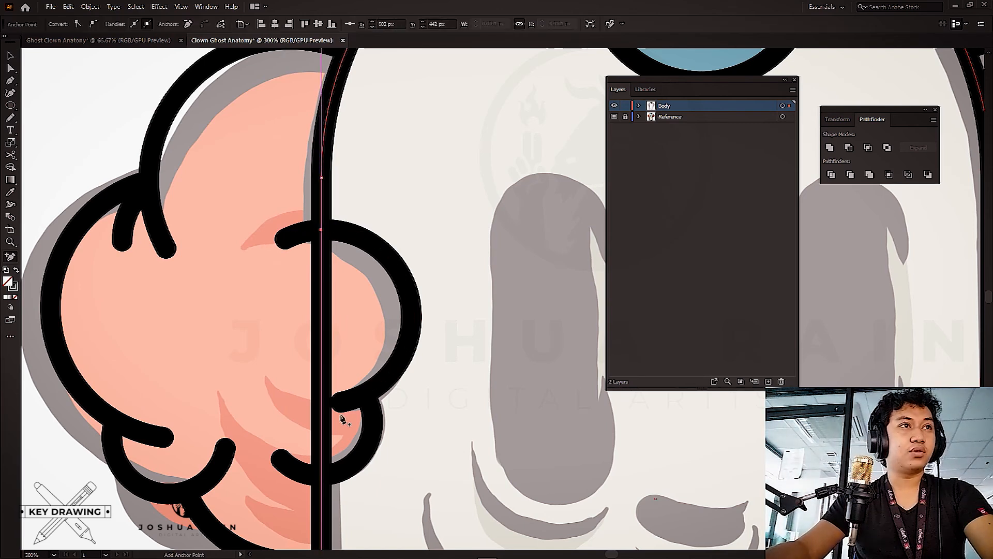
{"action": "left_click", "coordinate": [321, 472]}
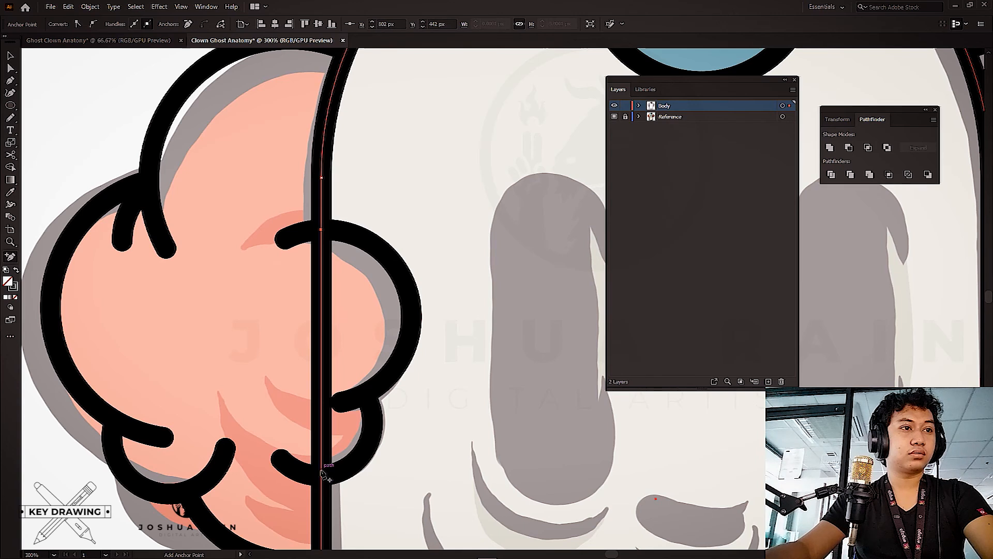
Delete the body outline segment between the two new anchors so the left puff overlaps the body, and deselect the path
{"action": "key", "text": "a"}
{"action": "left_click_drag", "start_coordinate": [339, 337], "coordinate": [336, 333]}
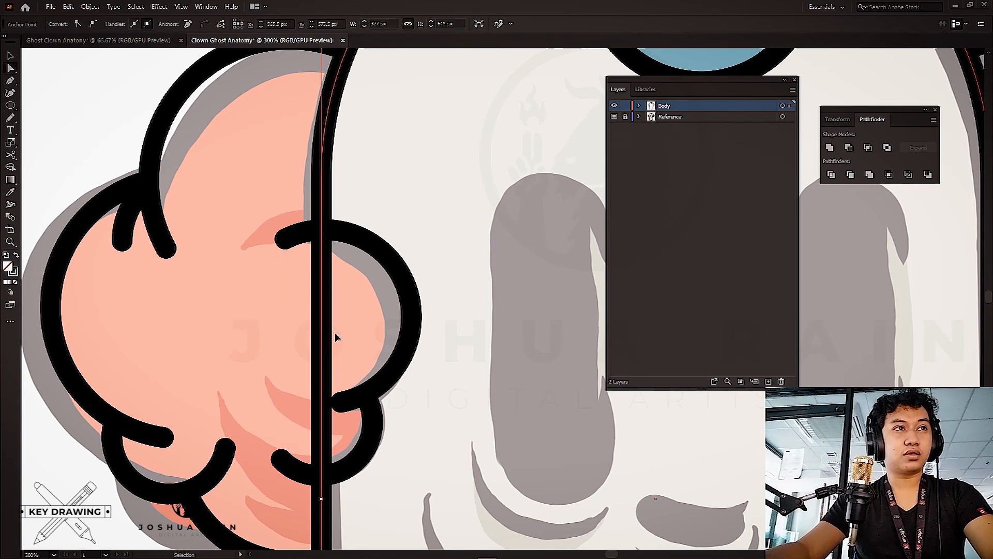
{"action": "key", "text": "Delete"}
{"action": "key", "text": "ctrl+j"}
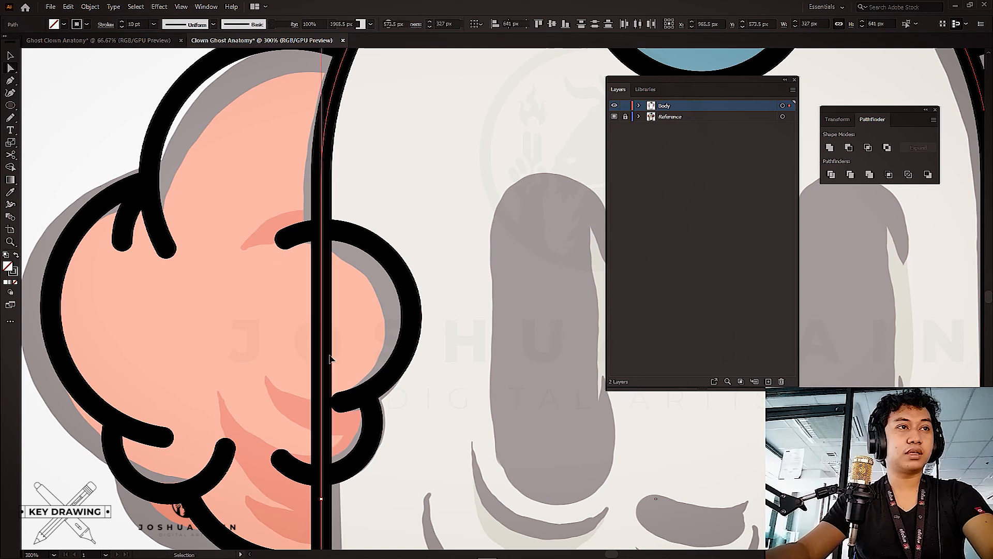
{"action": "mouse_move", "coordinate": [270, 297]}
{"action": "left_mouse_down"}
{"action": "mouse_move", "coordinate": [359, 330]}
{"action": "mouse_move", "coordinate": [345, 340]}
{"action": "left_mouse_up"}
{"action": "key", "text": "Delete"}
{"action": "key", "text": "v"}
{"action": "left_click", "coordinate": [261, 305]}
Hide the Reference layer to examine the line art of the body, horn and both hair puffs, and show the layer again
{"action": "scroll", "coordinate": [261, 305], "scroll_direction": "down", "scroll_amount": 3}
{"action": "left_click_drag", "start_coordinate": [491, 351], "coordinate": [480, 226]}
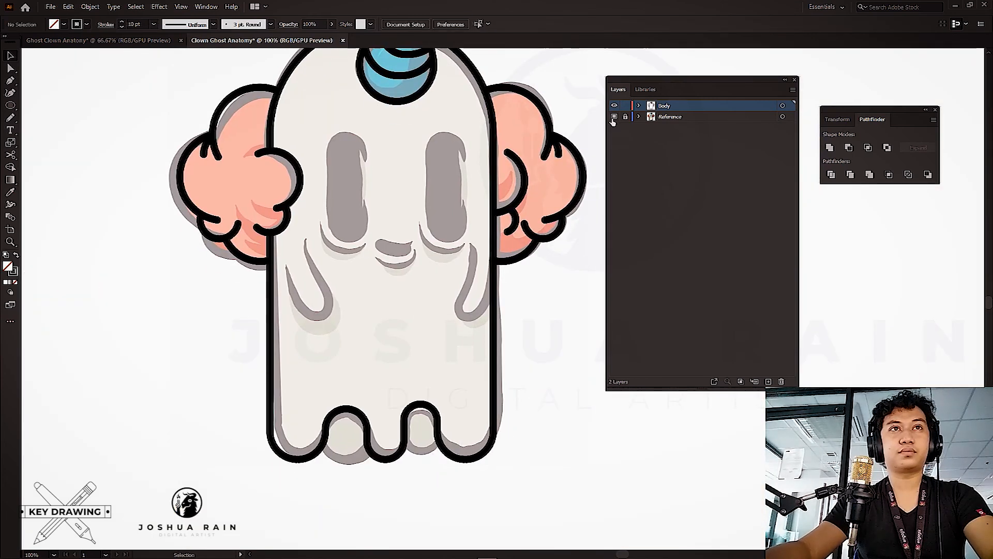
{"action": "left_click", "coordinate": [614, 116]}
{"action": "scroll", "coordinate": [472, 238], "scroll_direction": "up", "scroll_amount": 2}
{"action": "scroll", "coordinate": [469, 236], "scroll_direction": "down", "scroll_amount": 2}
{"action": "scroll", "coordinate": [469, 237], "scroll_direction": "up", "scroll_amount": 1}
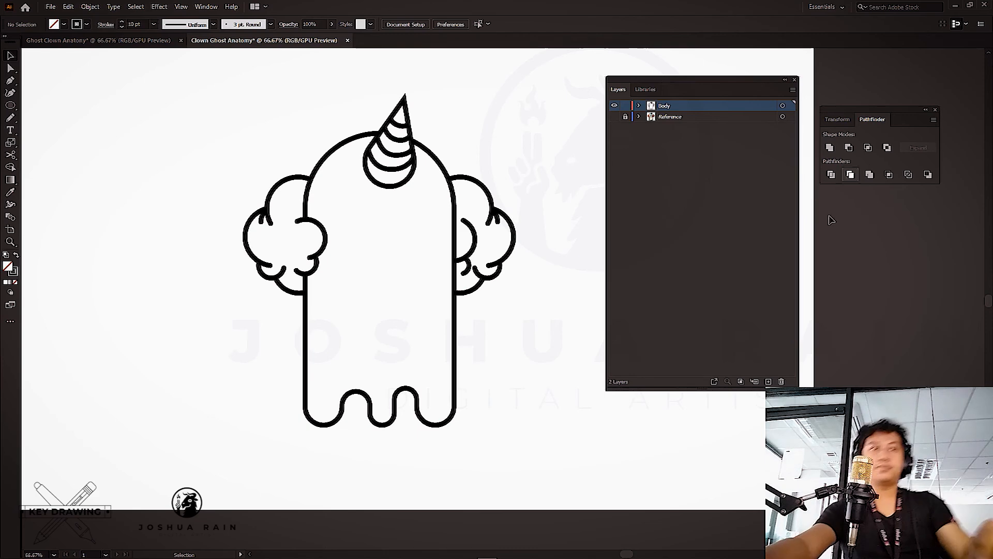
{"action": "left_click_drag", "start_coordinate": [496, 293], "coordinate": [480, 315]}
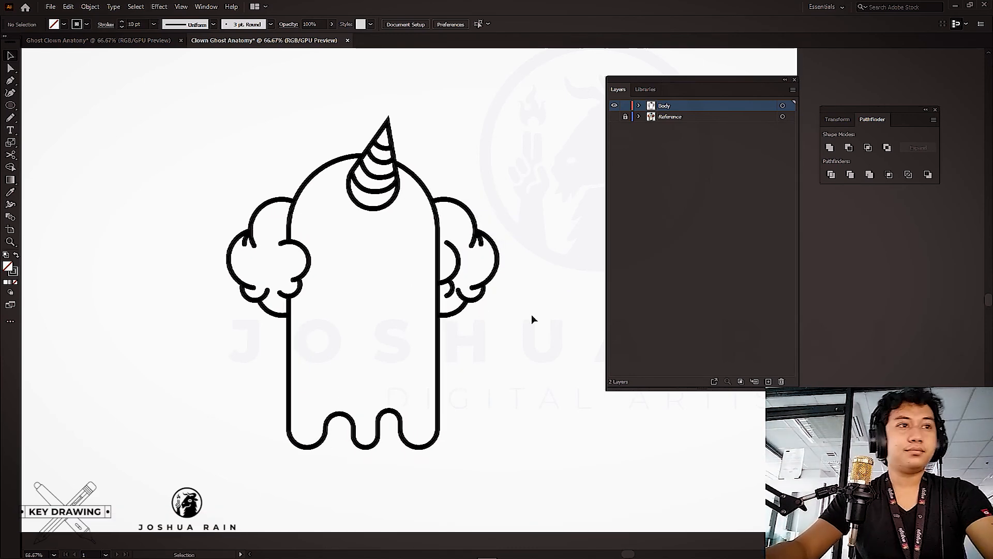
{"action": "left_click_drag", "start_coordinate": [540, 314], "coordinate": [534, 321]}
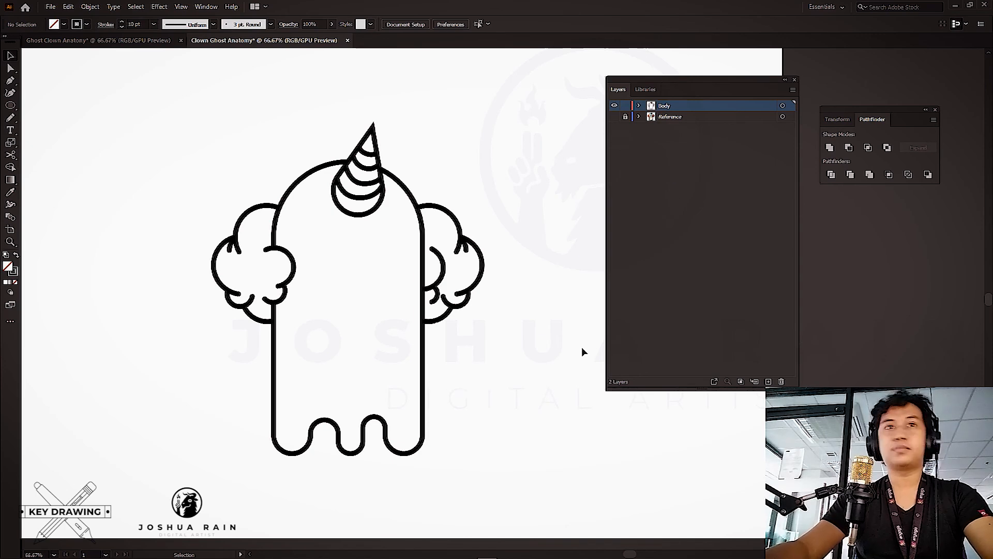
{"action": "key", "text": "ctrl+equal"}
{"action": "left_click_drag", "start_coordinate": [501, 346], "coordinate": [519, 336]}
{"action": "scroll", "coordinate": [517, 270], "scroll_direction": "down", "scroll_amount": 1}
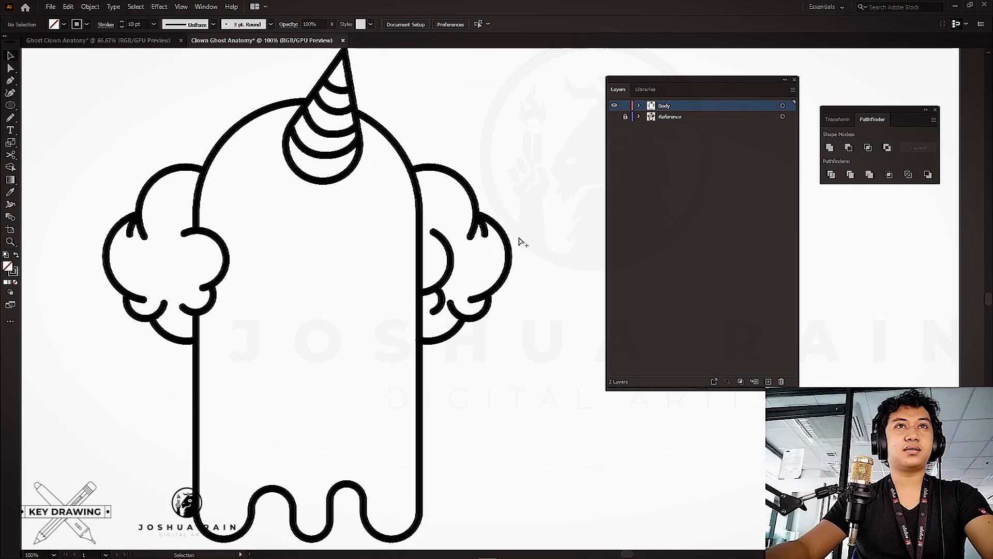
{"action": "left_click_drag", "start_coordinate": [517, 147], "coordinate": [151, 470]}
{"action": "left_click", "coordinate": [570, 200]}
{"action": "left_click", "coordinate": [614, 117]}
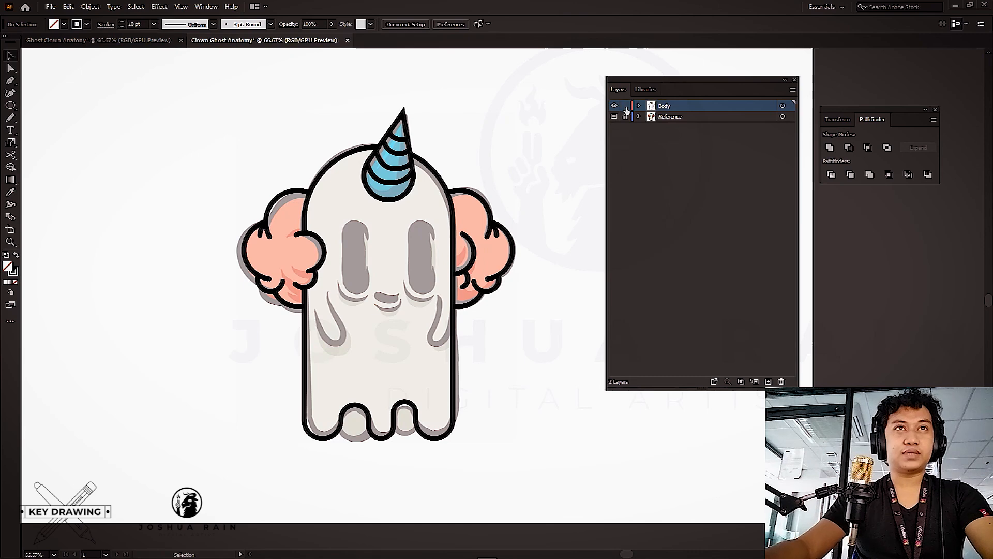
Lock the Body layer and add a new layer named Face above it
{"action": "left_click", "coordinate": [626, 106]}
{"action": "left_click", "coordinate": [769, 382]}
{"action": "left_click_drag", "start_coordinate": [376, 317], "coordinate": [351, 305]}
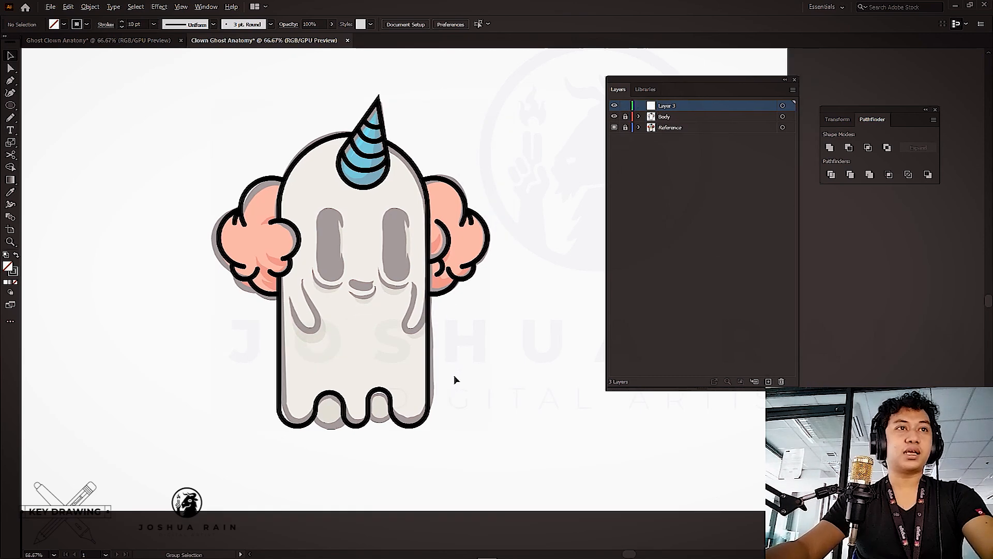
{"action": "scroll", "coordinate": [387, 365], "scroll_direction": "up", "scroll_amount": 2}
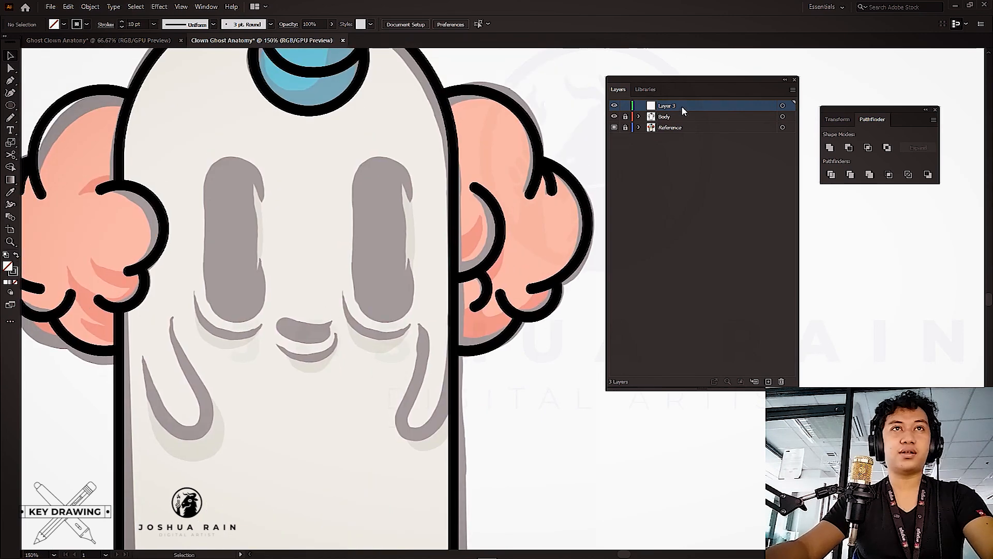
{"action": "double_click", "coordinate": [670, 106]}
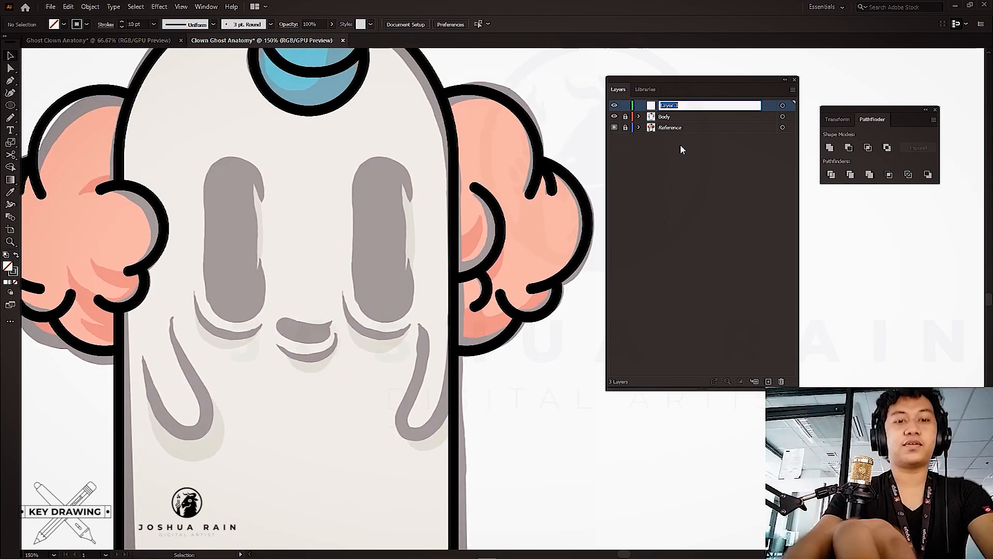
{"action": "type", "text": "Face"}
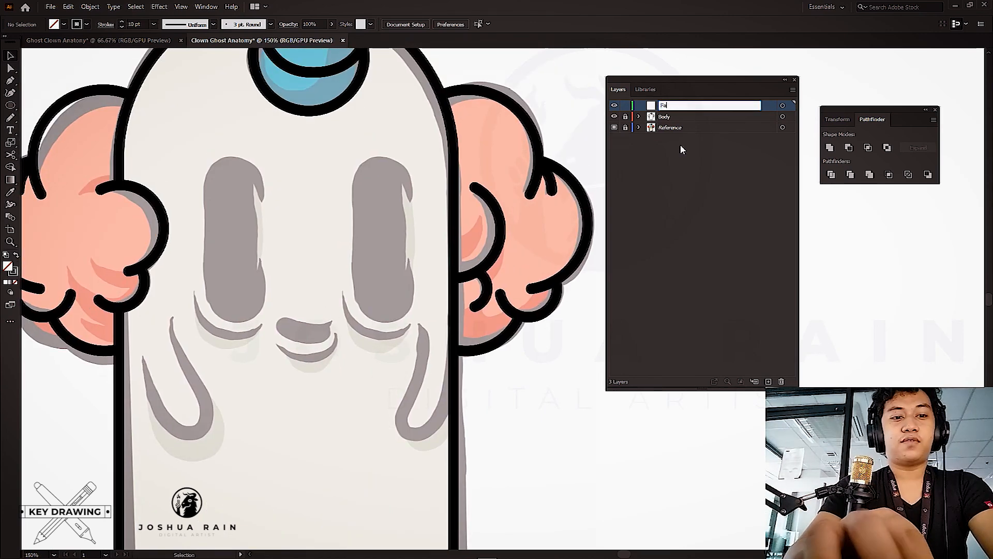
{"action": "left_click", "coordinate": [646, 193]}
{"action": "key", "text": "ctrl+minus"}
{"action": "key", "text": "ctrl+minus"}
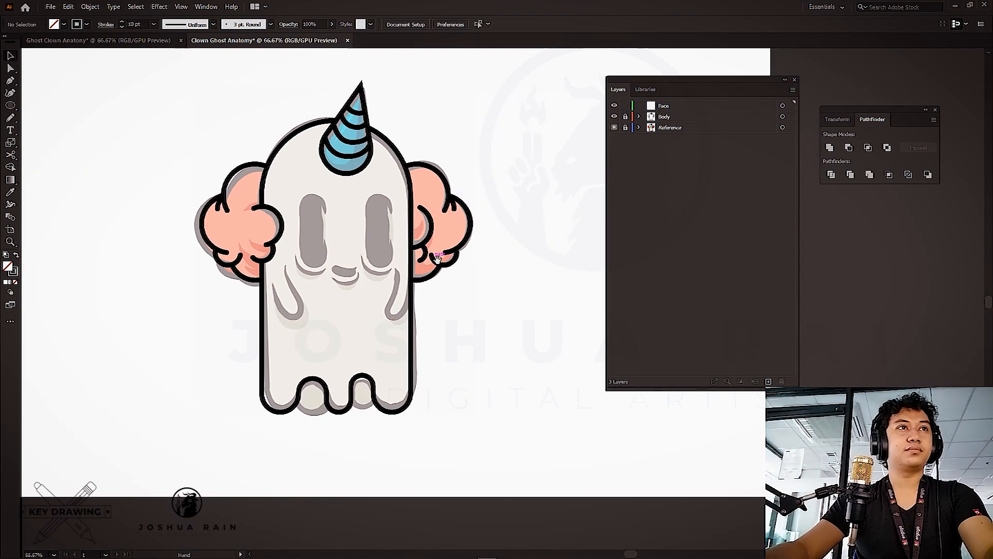